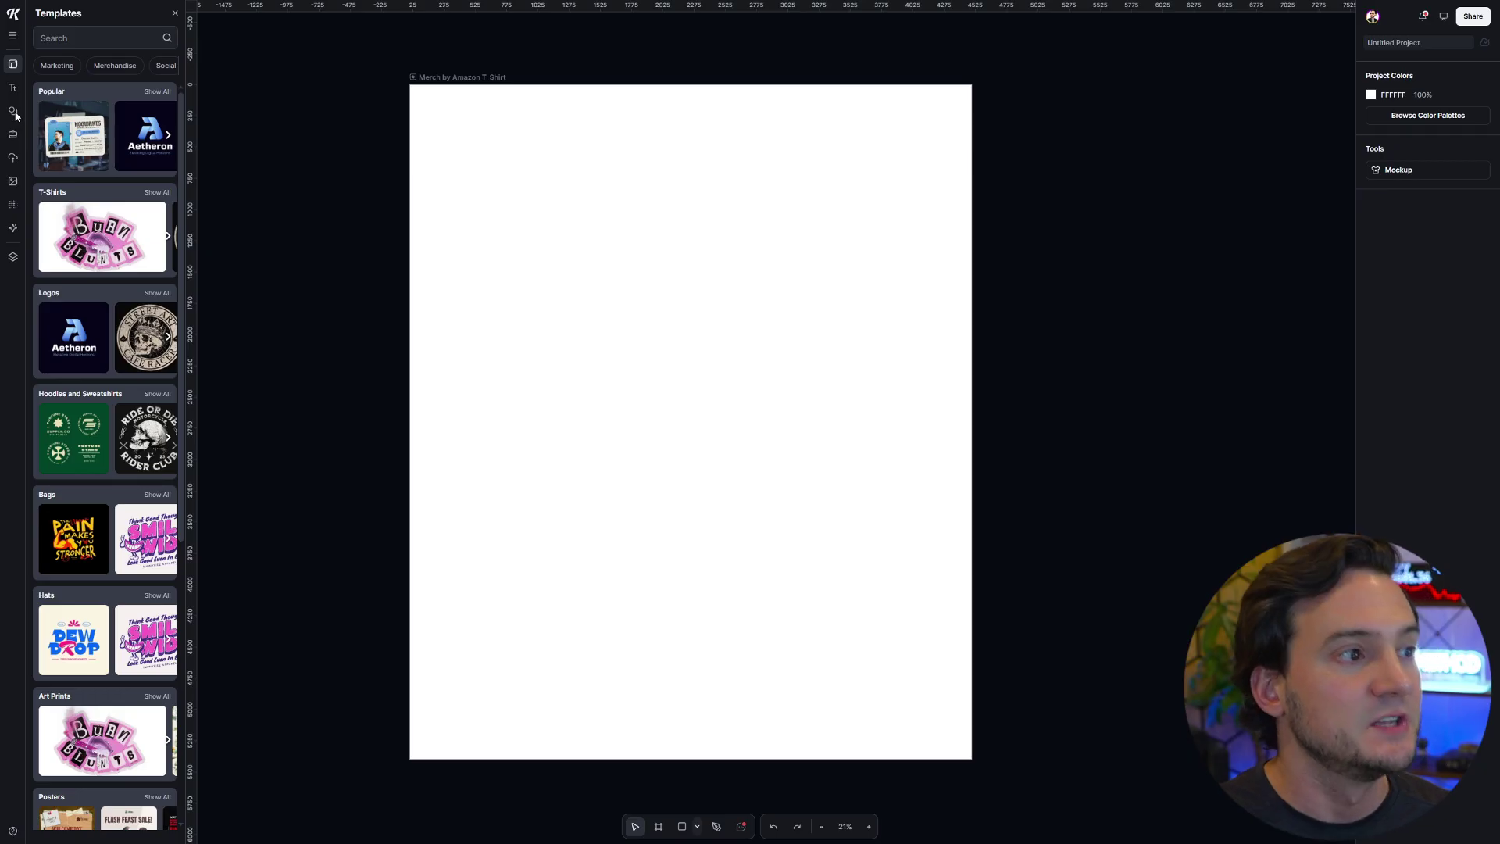
- Set up the AI Image Generator with the Ideogram model and the prompt "an astronaut flying through outer space in a space suit"
mouse_move(13, 231)
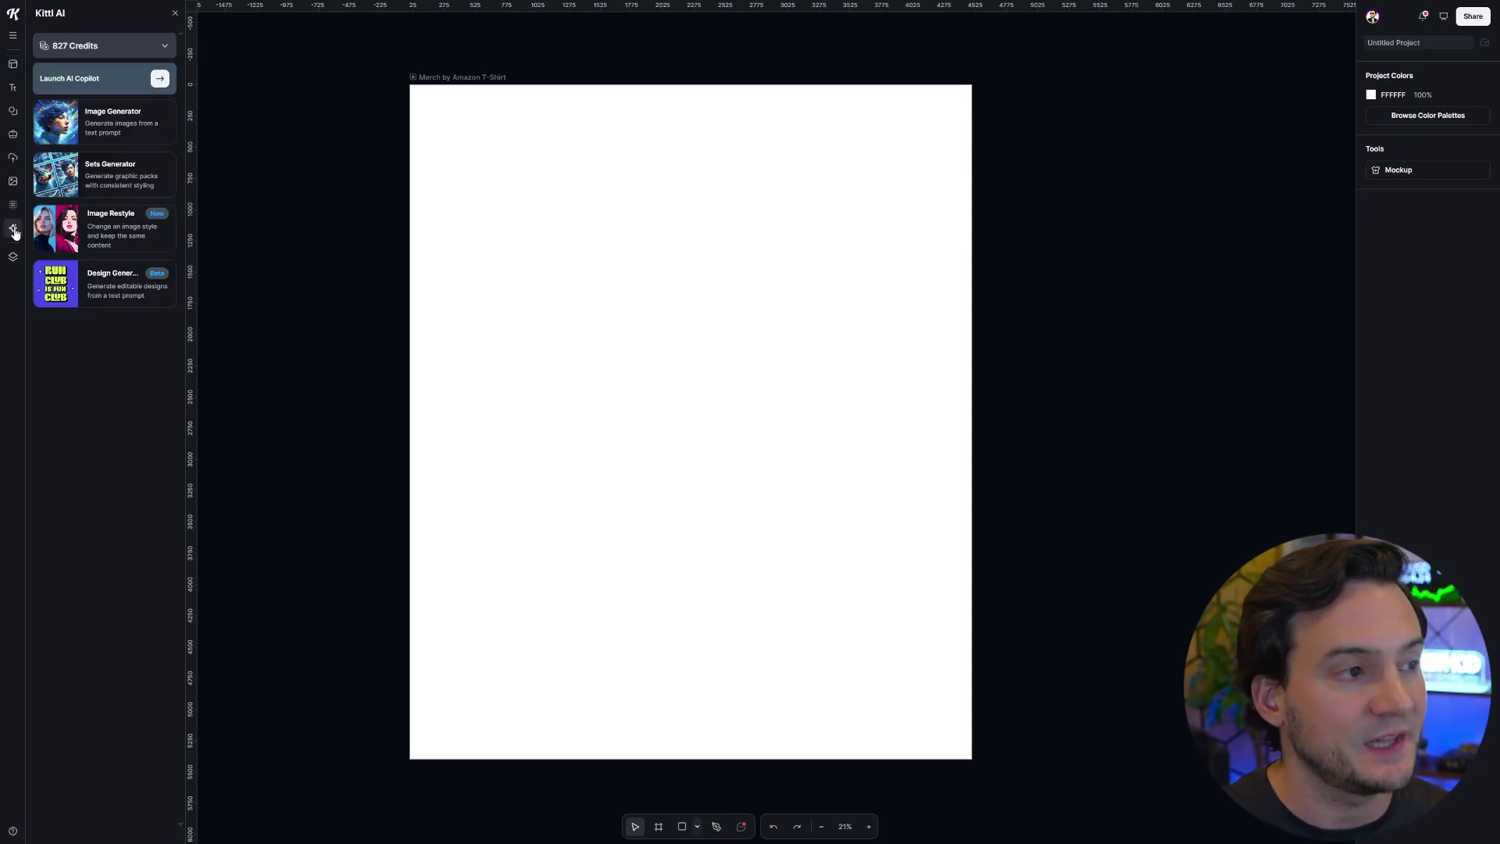
left_click(124, 111)
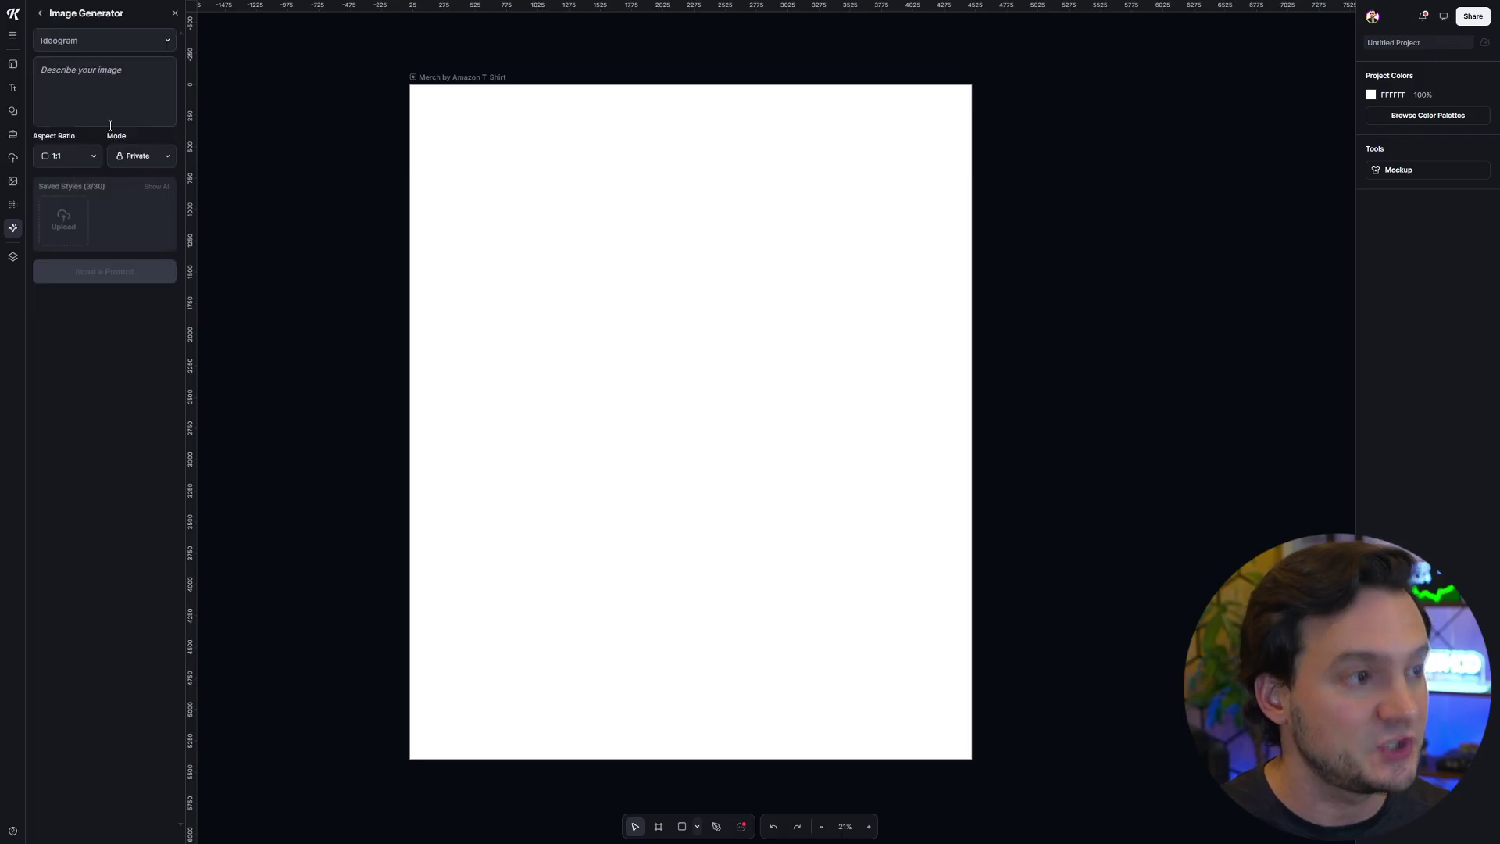
left_click(144, 97)
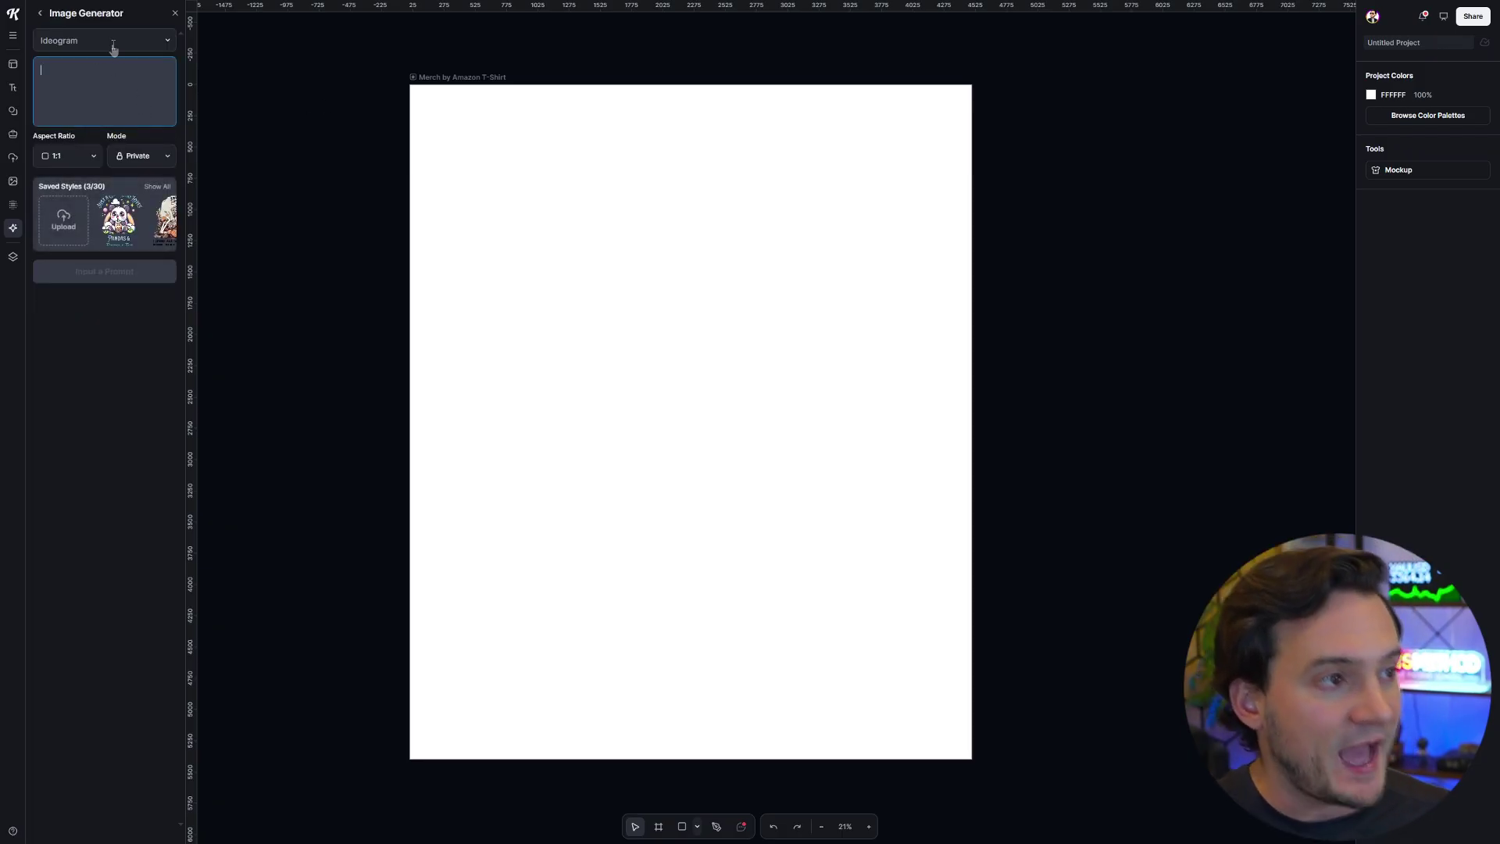
left_click(113, 44)
left_click(138, 121)
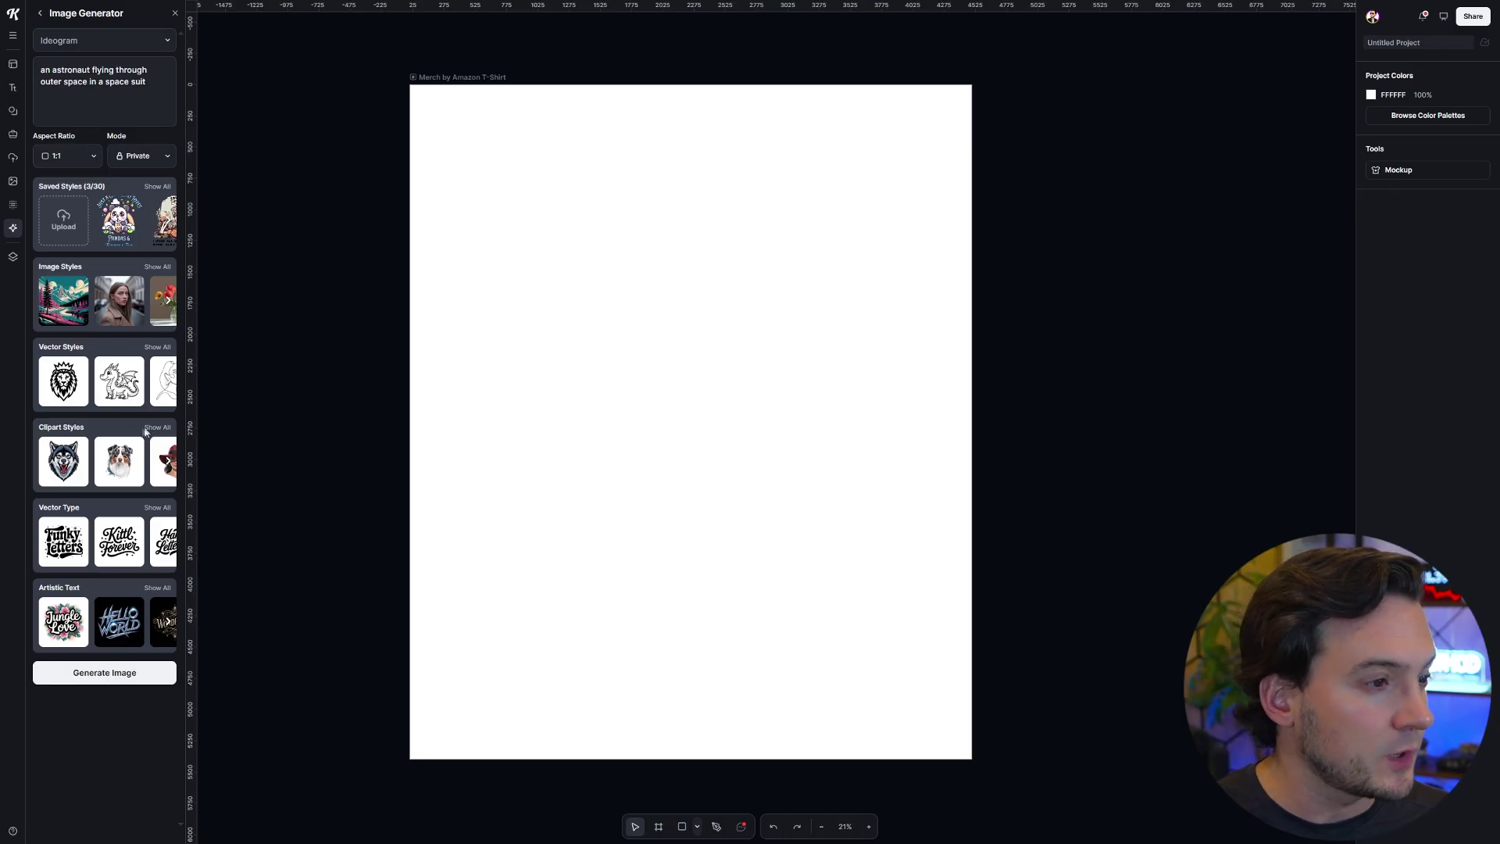
- Choose the Graphic clipart style and generate the astronaut image
left_click(154, 431)
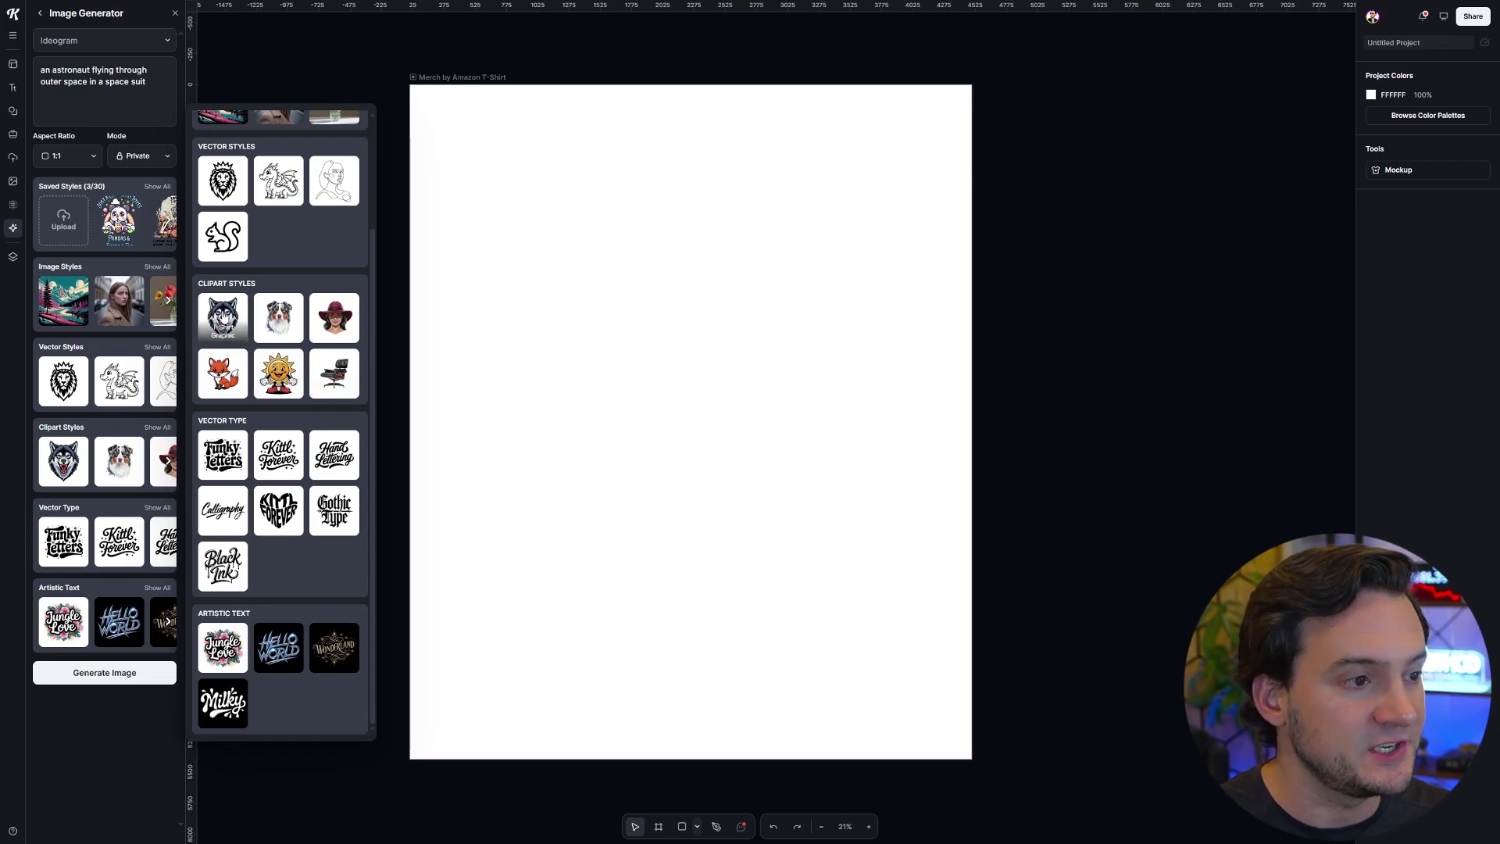
left_click(221, 316)
left_click(116, 674)
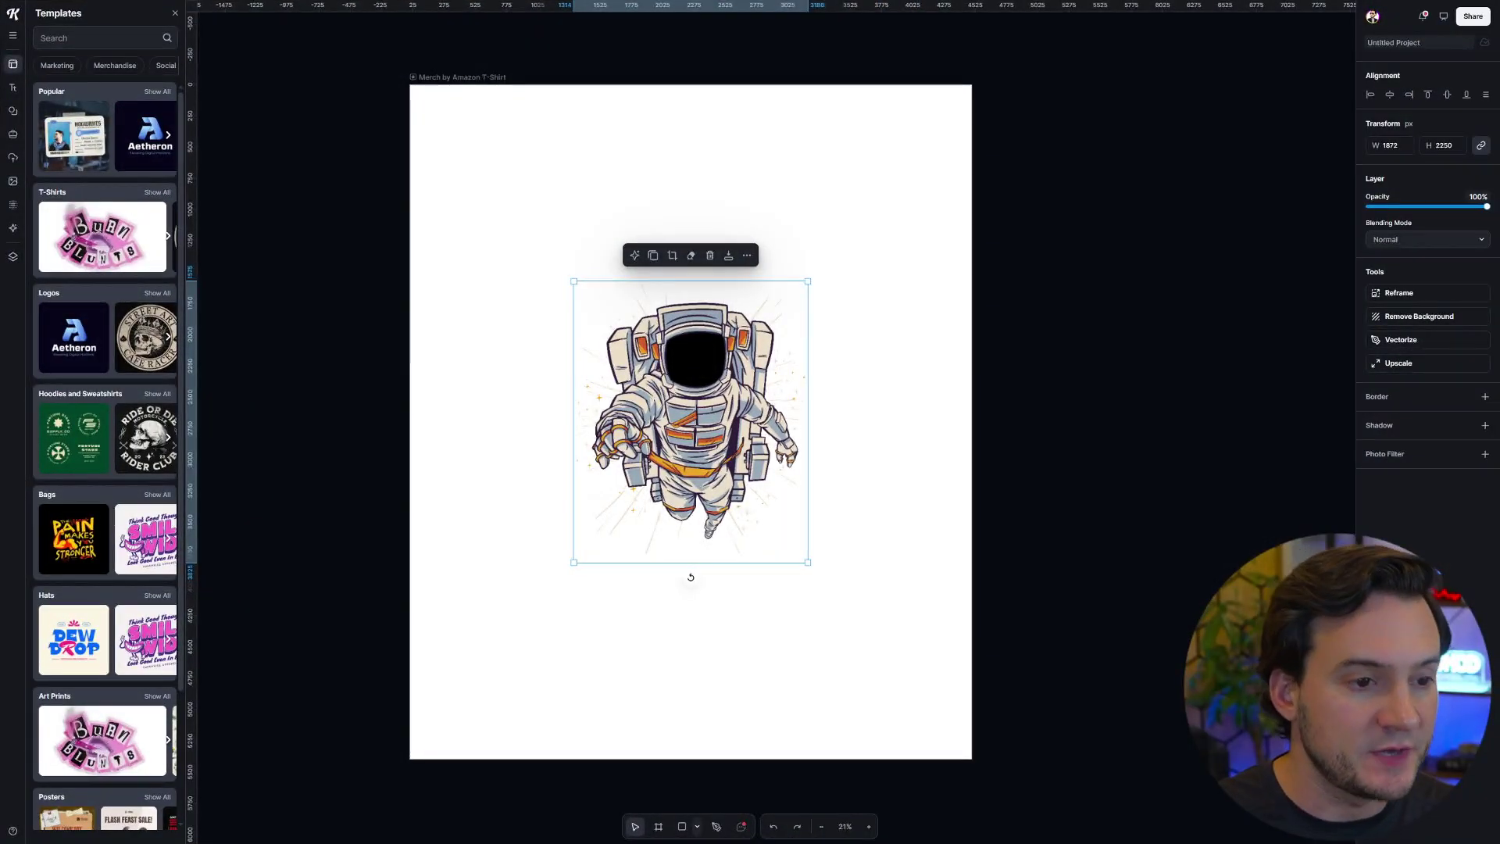
- Enlarge the astronaut image to about 3887 × 4672 px and position it so it fills most of the artboard
left_click_drag(712, 396, 671, 443)
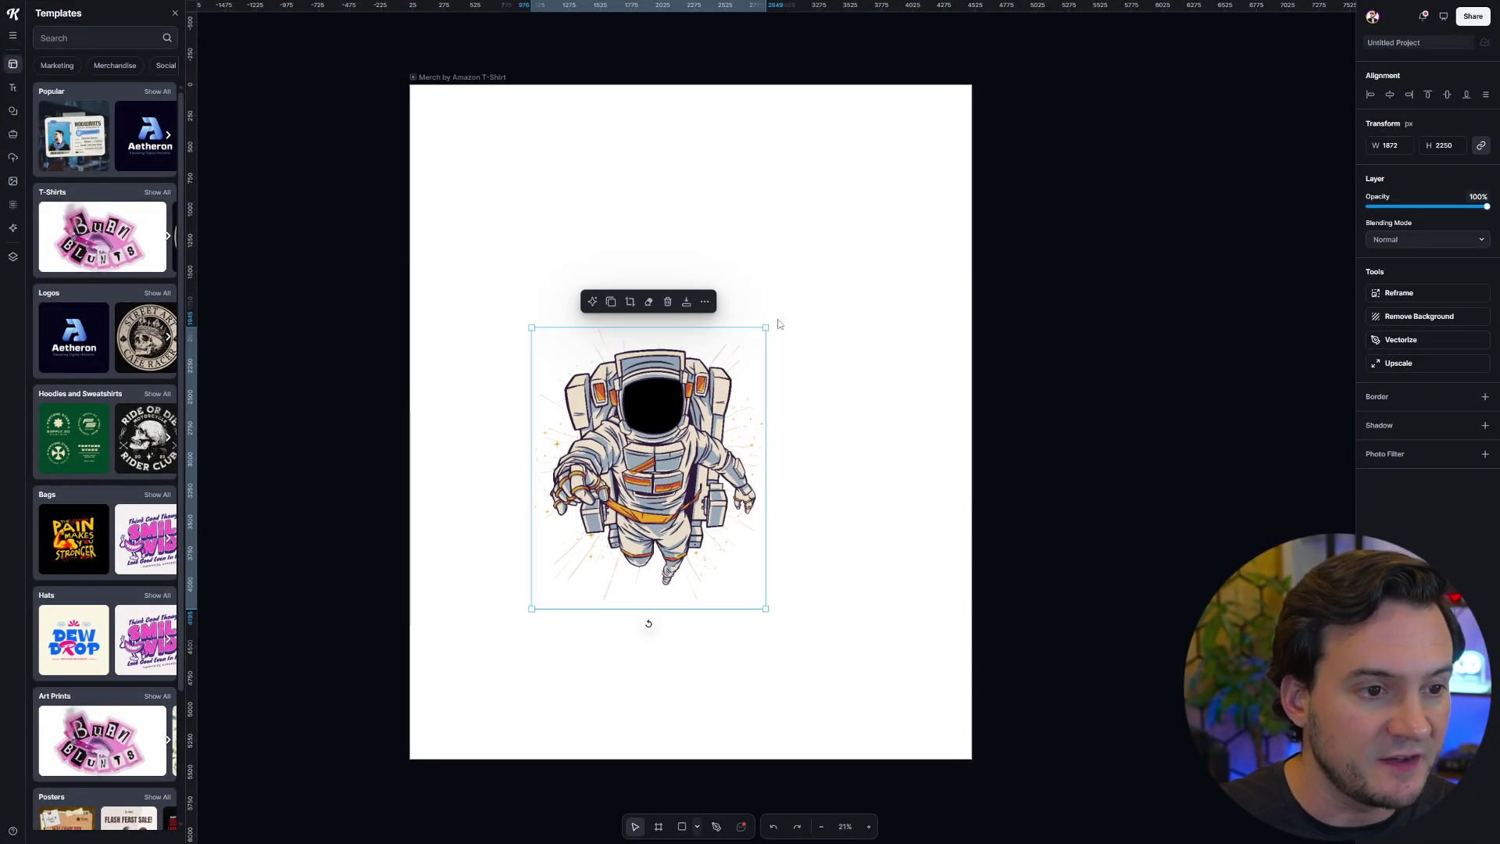
left_click_drag(766, 328, 958, 85)
left_click_drag(557, 563, 448, 704)
left_click_drag(608, 507, 600, 517)
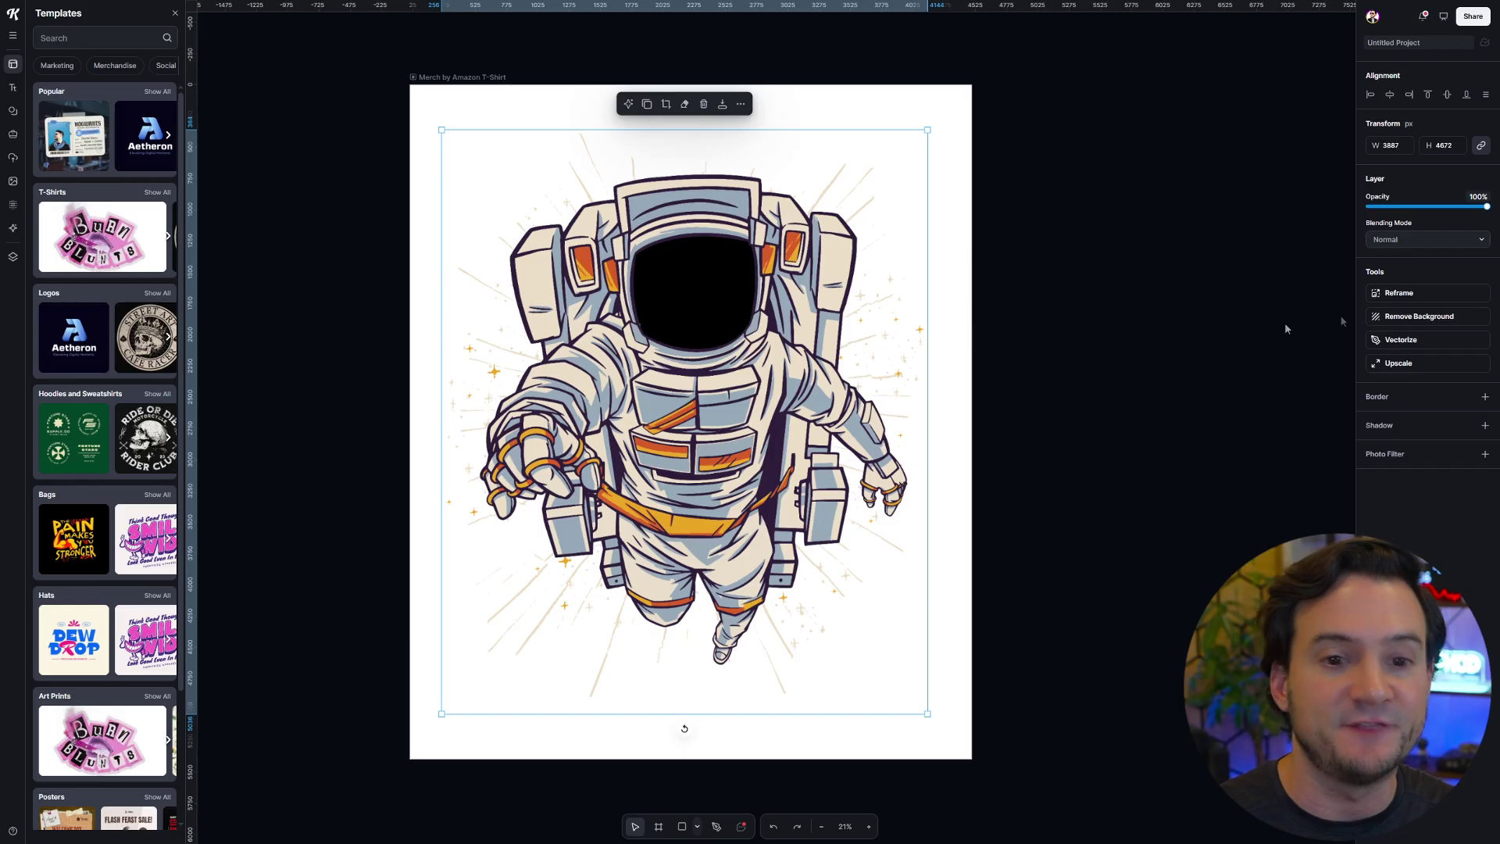
- Vectorize the astronaut image with 16 colors
left_click(1400, 342)
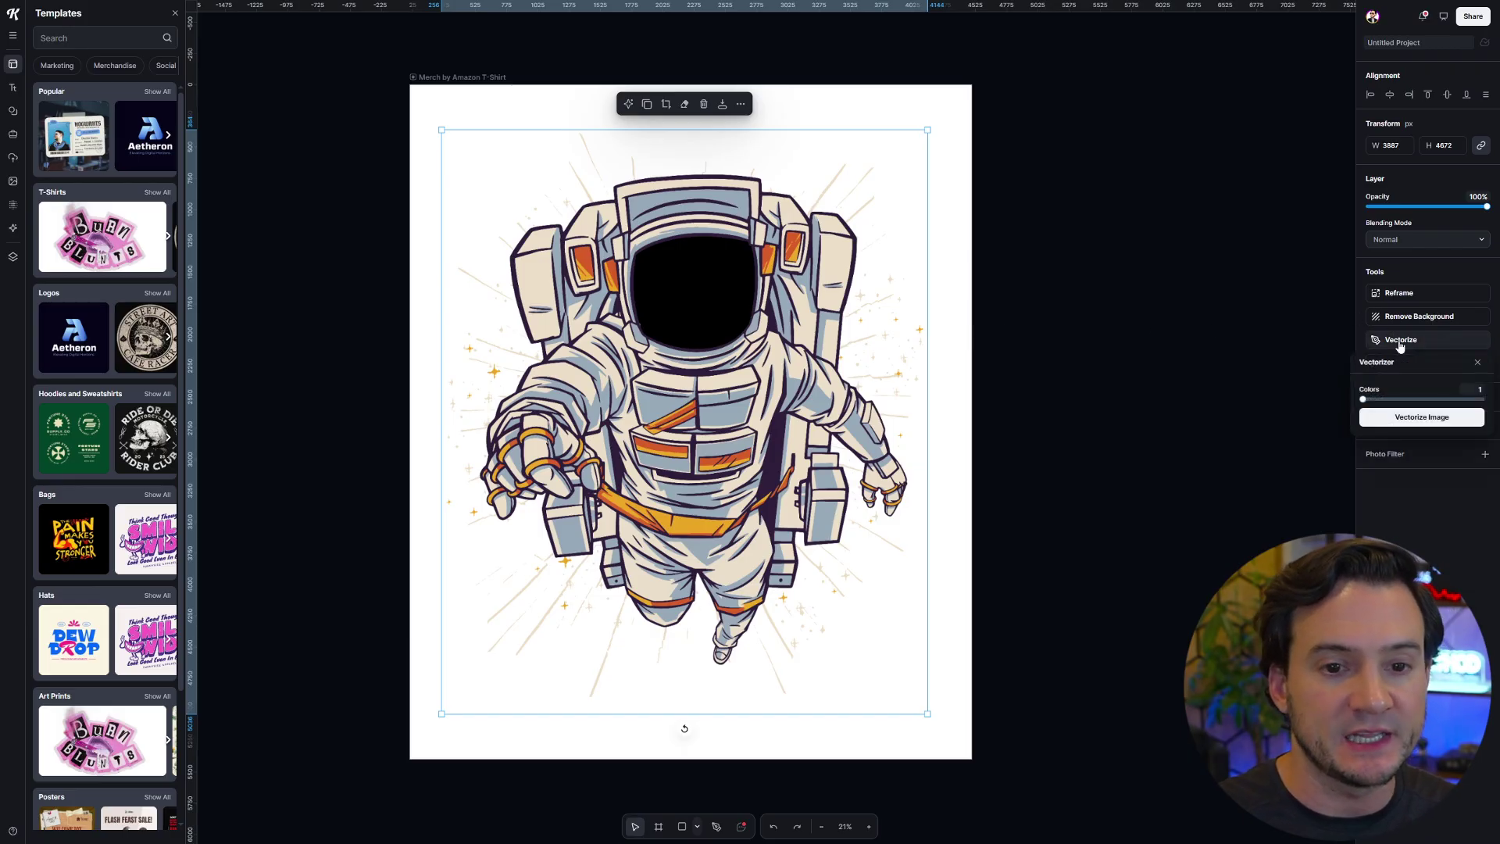
left_click_drag(1364, 399, 1481, 399)
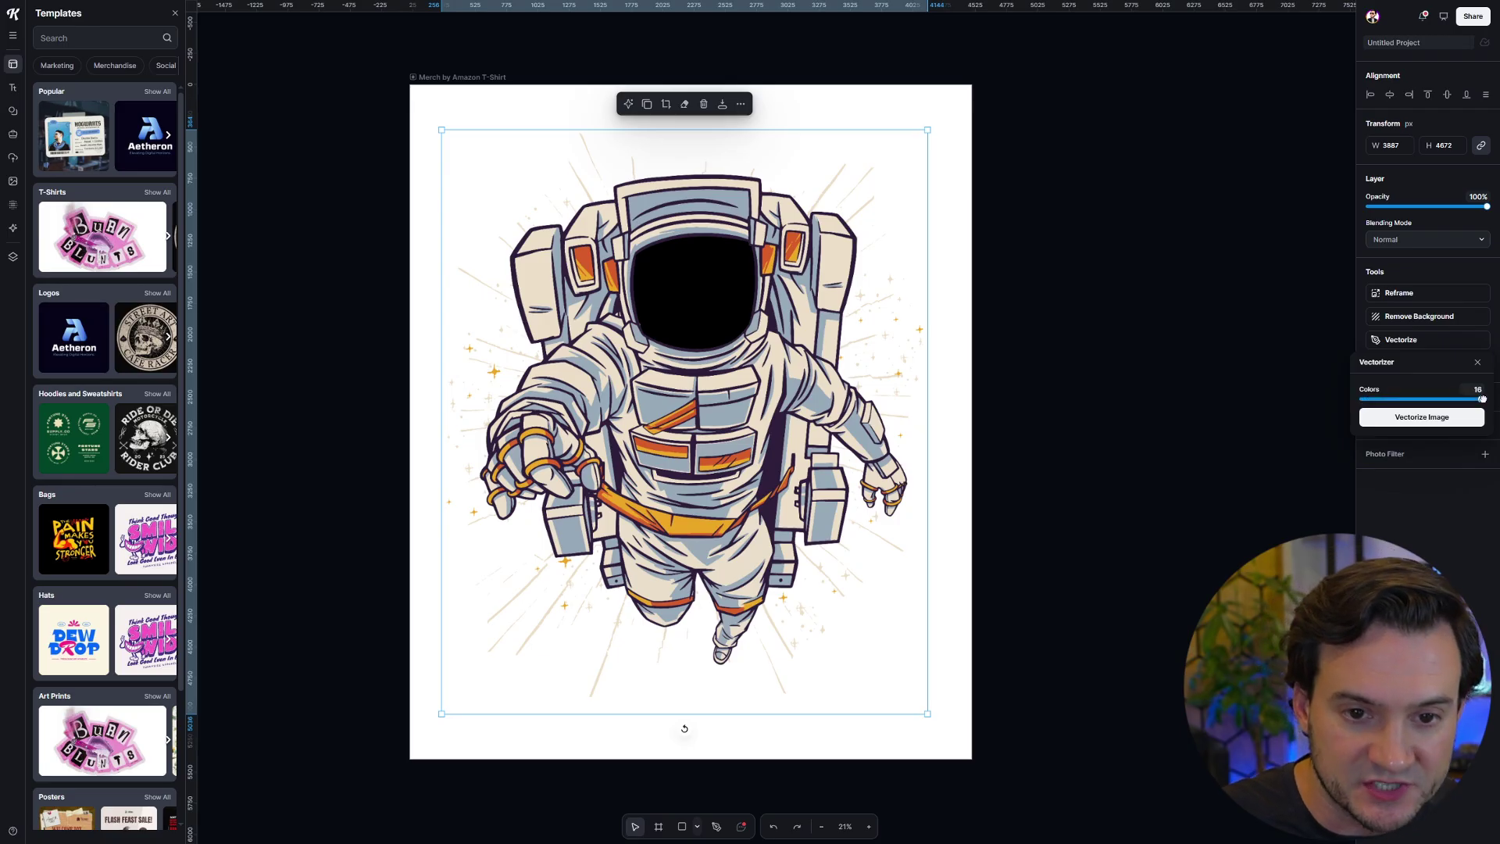
left_click(1430, 422)
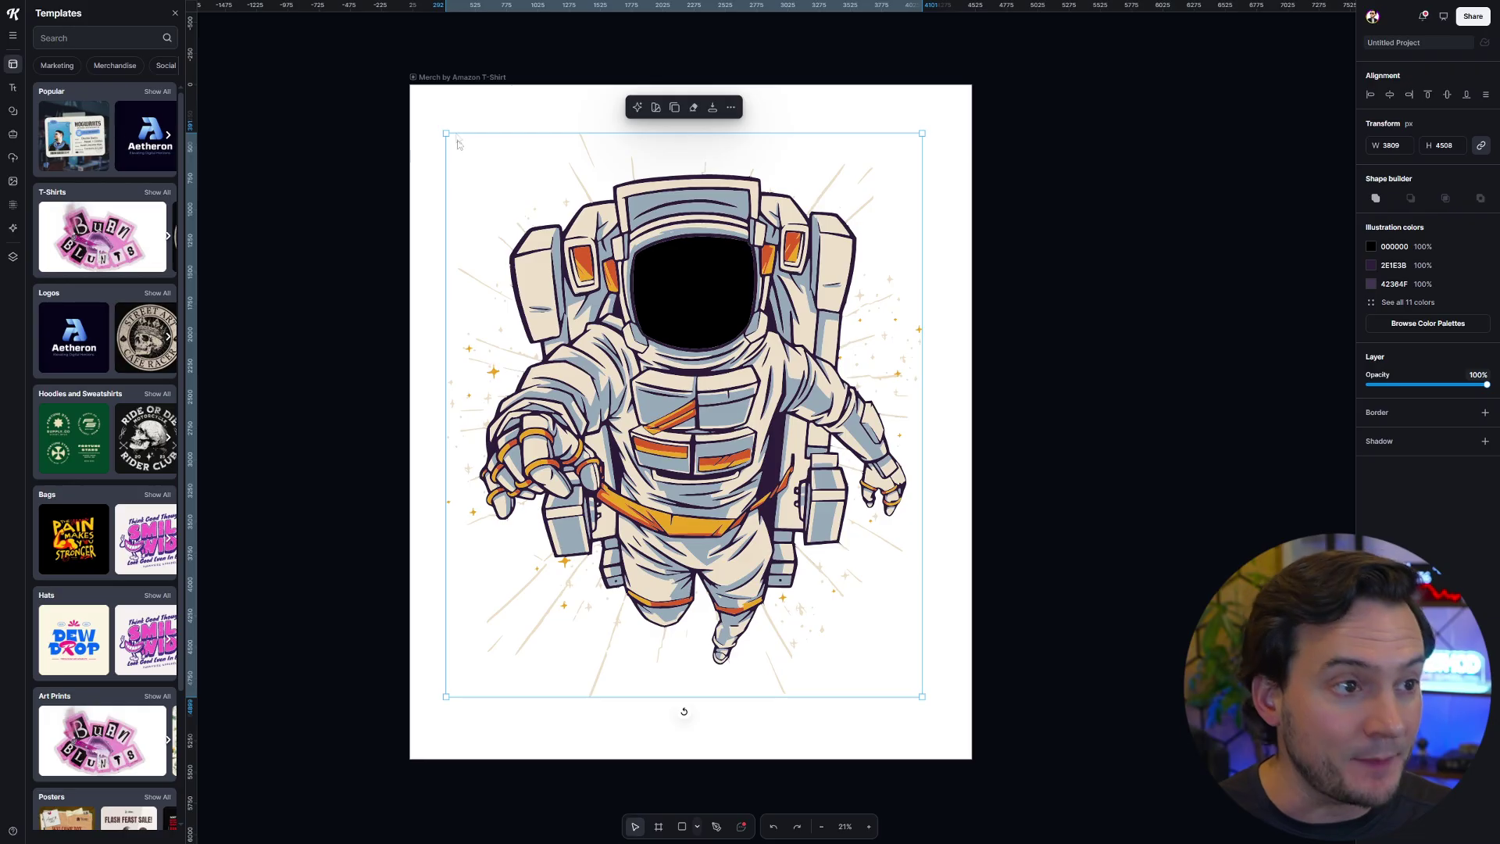
- Enlarge the vectorized astronaut to about 4030 px wide and shift it slightly to the right on the artboard
left_click_drag(445, 133, 431, 86)
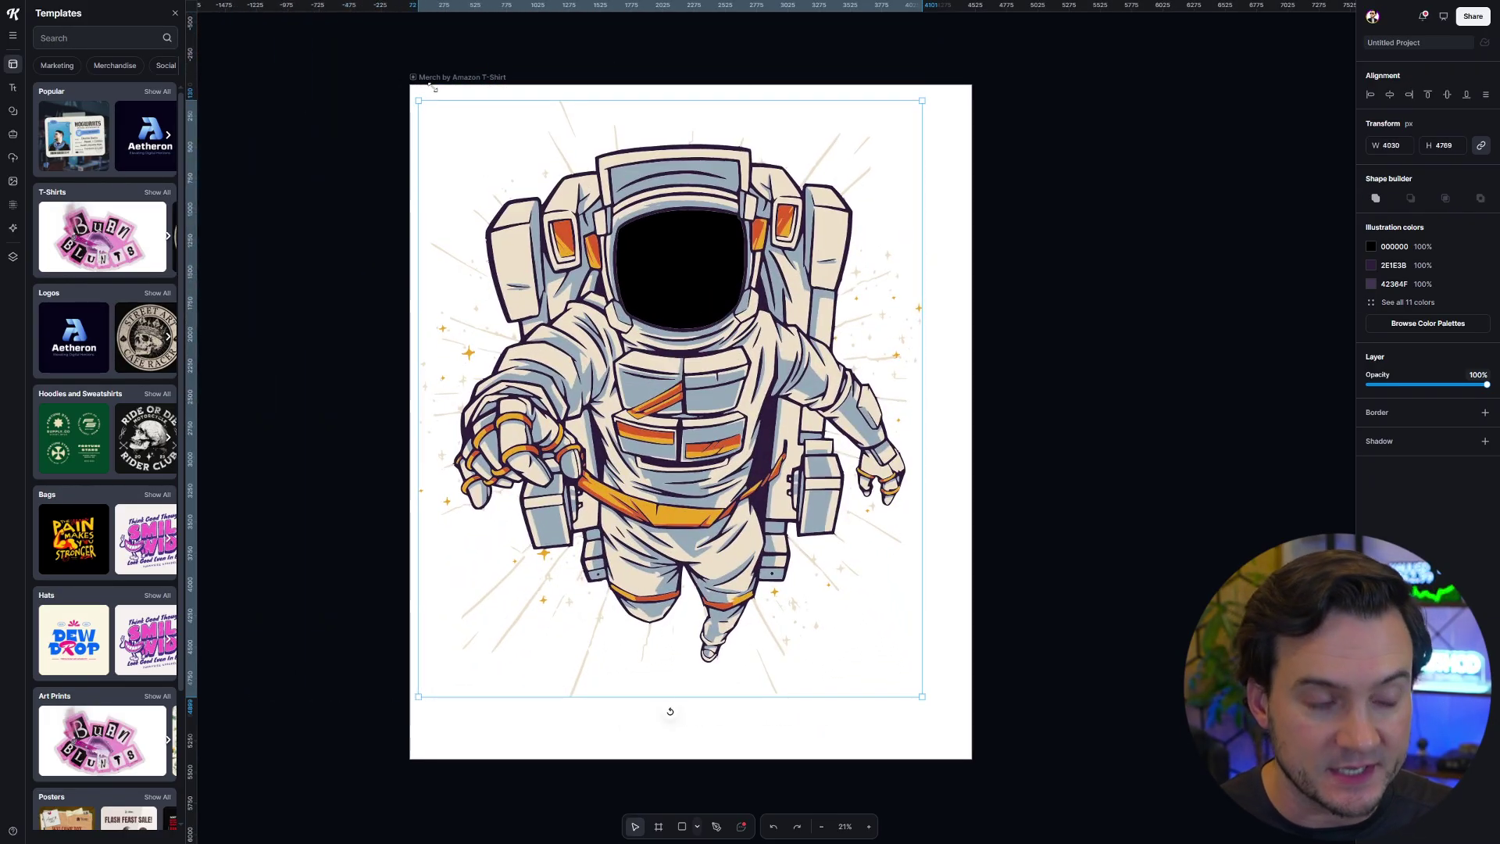
left_click_drag(684, 294, 719, 293)
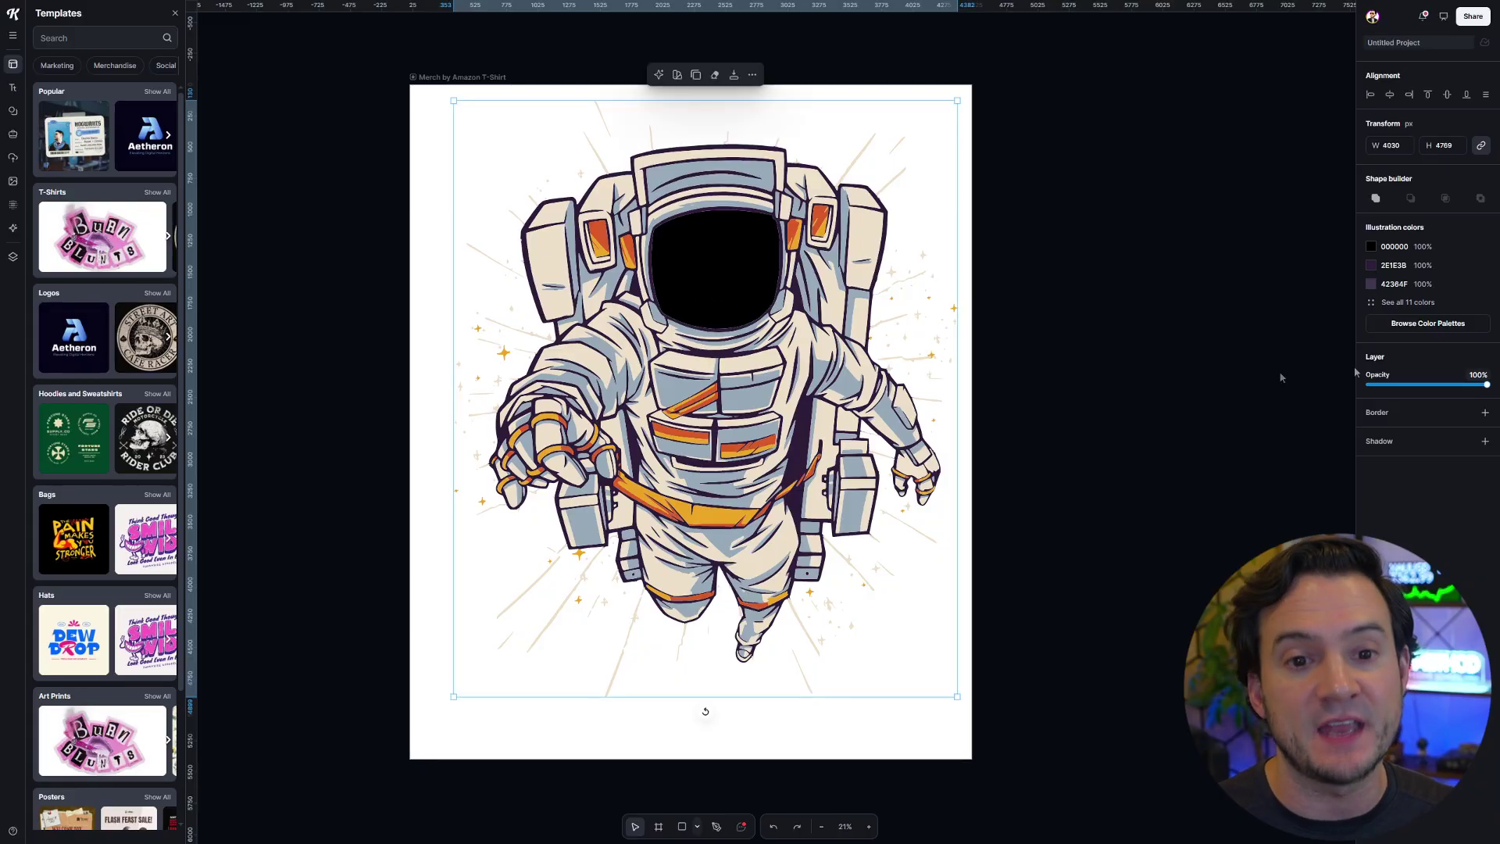
- Recolor the astronaut illustration with a warm yellow-and-red color palette and return to its properties
left_click(1428, 324)
left_click(1461, 265)
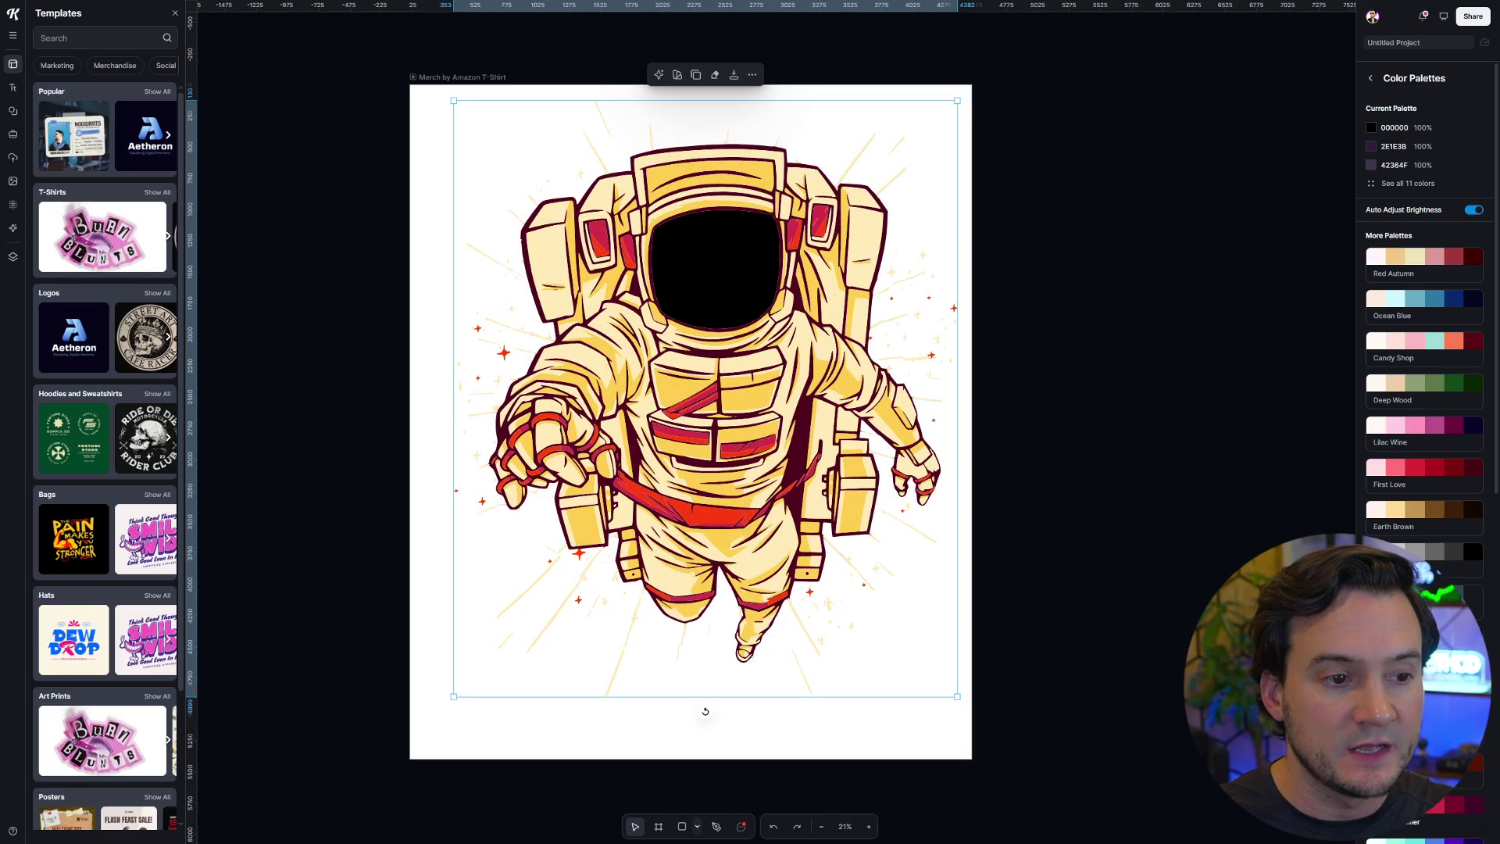
scroll(1424, 390, "down", 3)
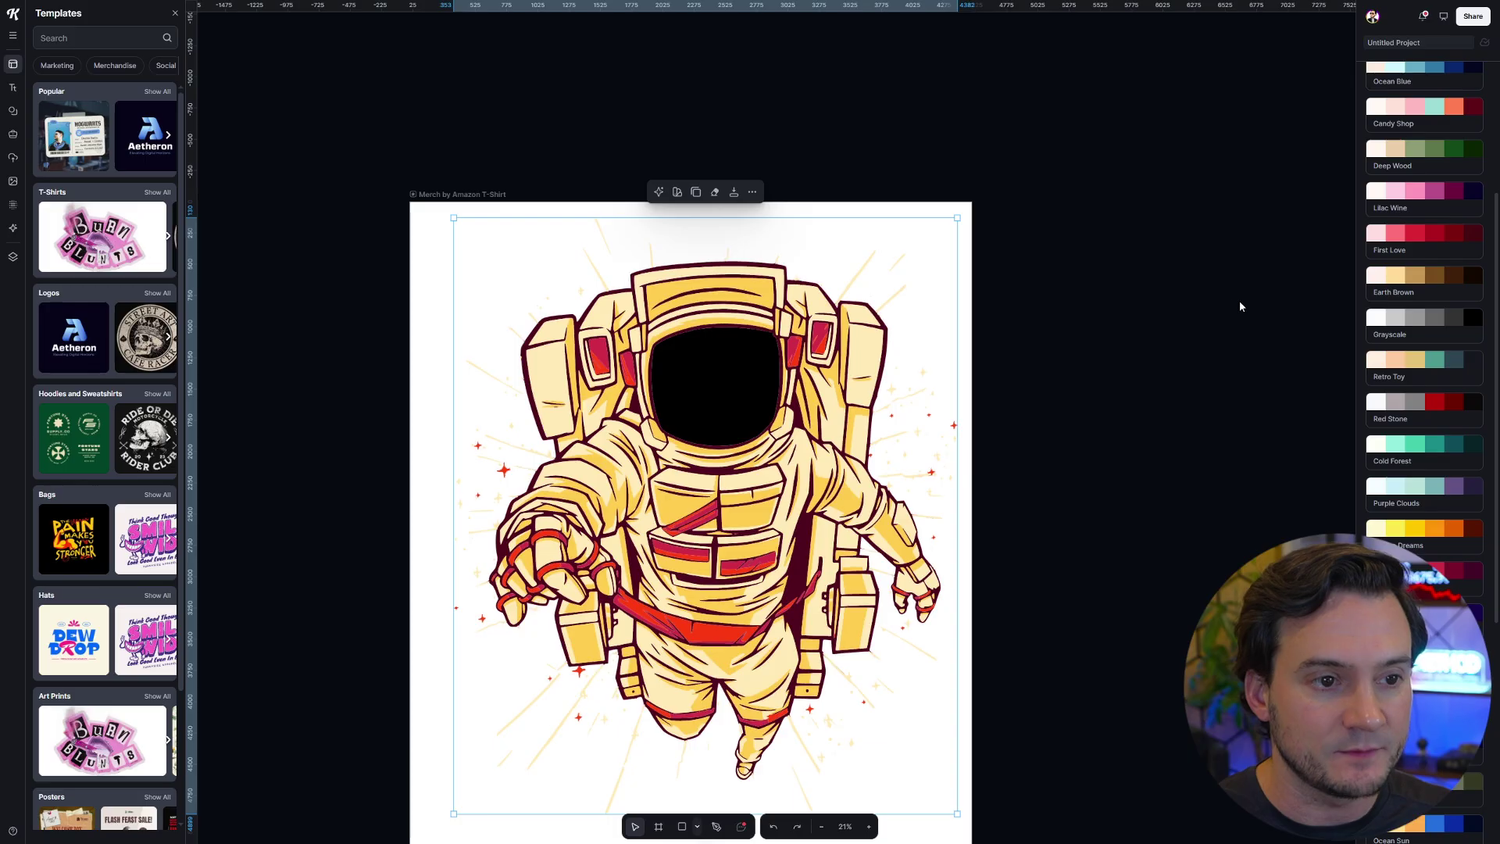
scroll(1434, 211, "up", 4)
left_click(1370, 79)
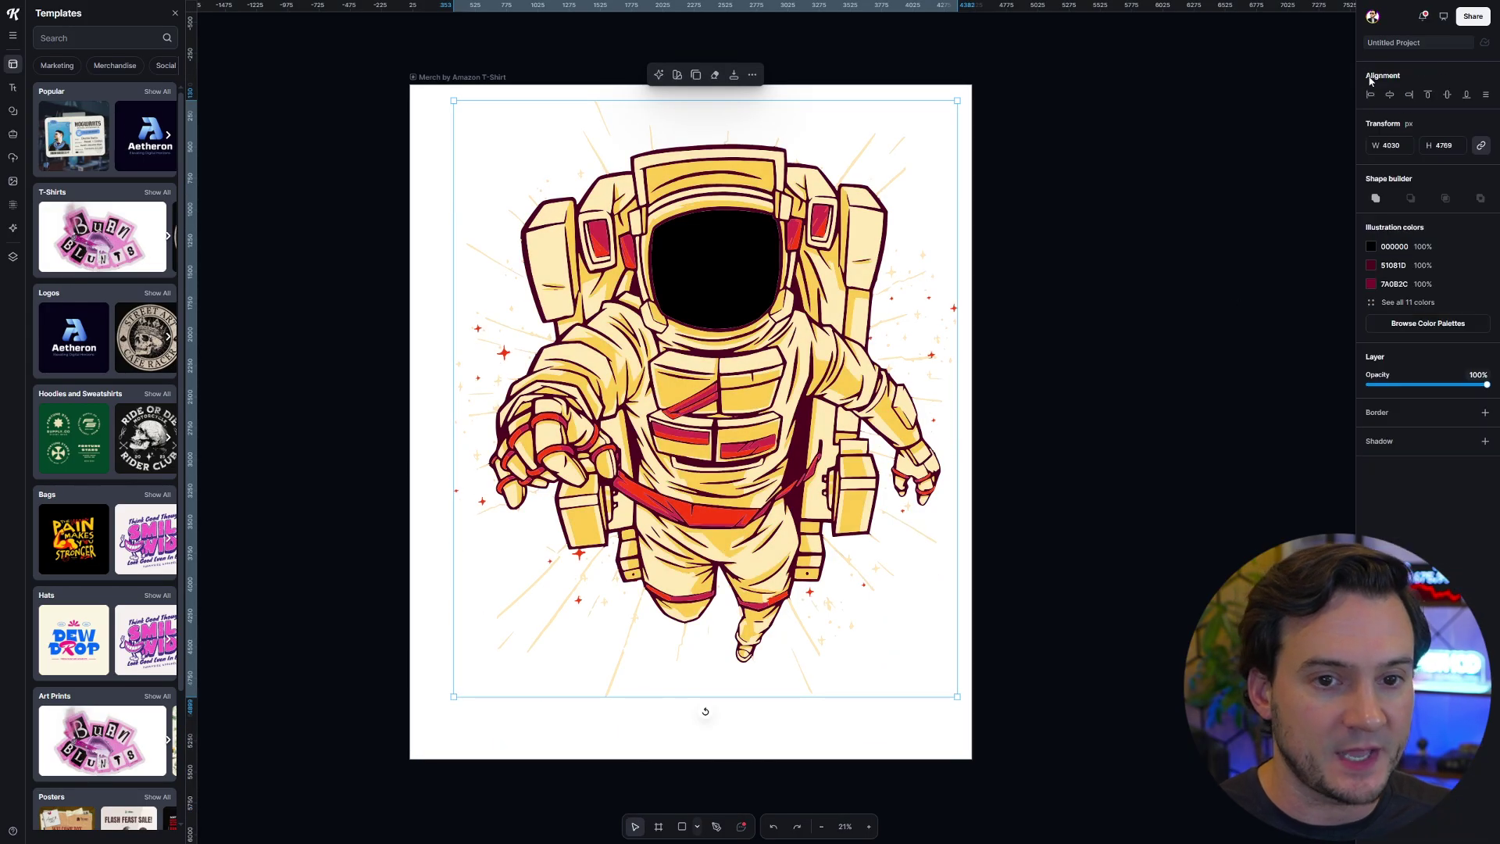
- Change the black of the helmet visor to orange-red FF552D and deselect the illustration
left_click(1374, 249)
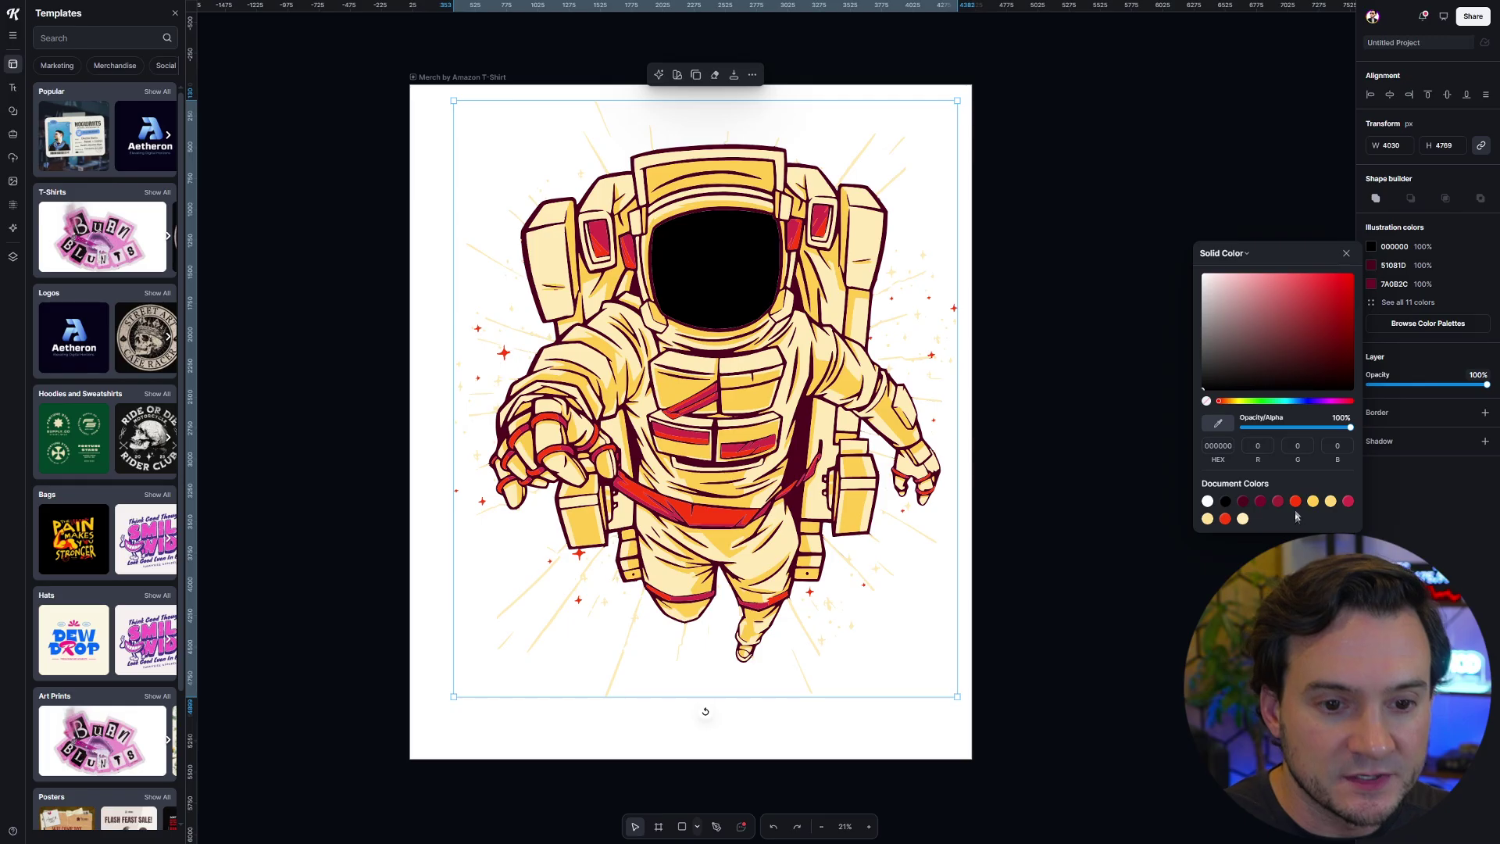
left_click_drag(1318, 320, 1327, 273)
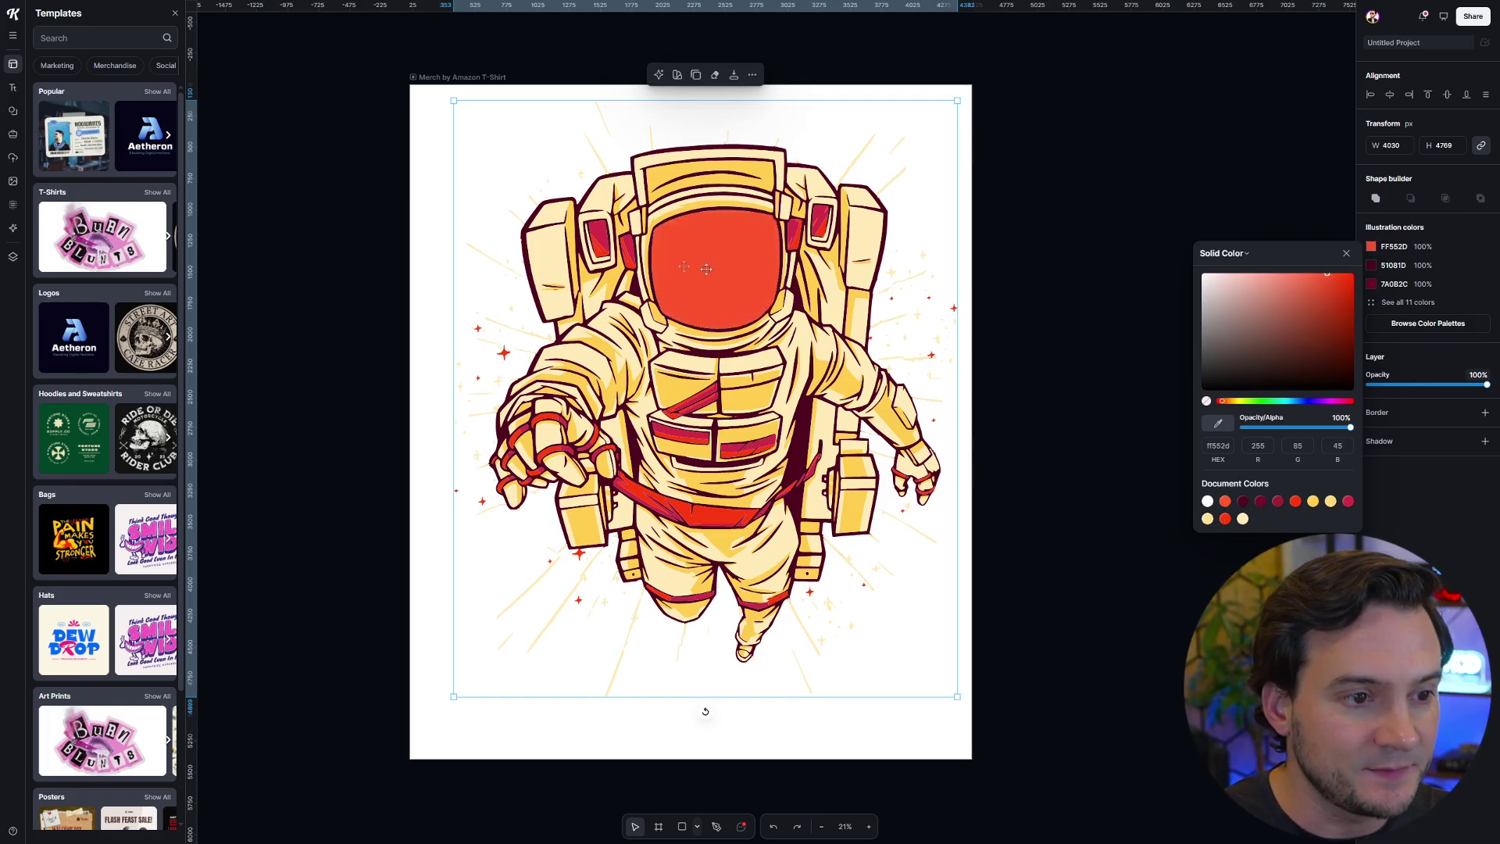
left_click(1286, 186)
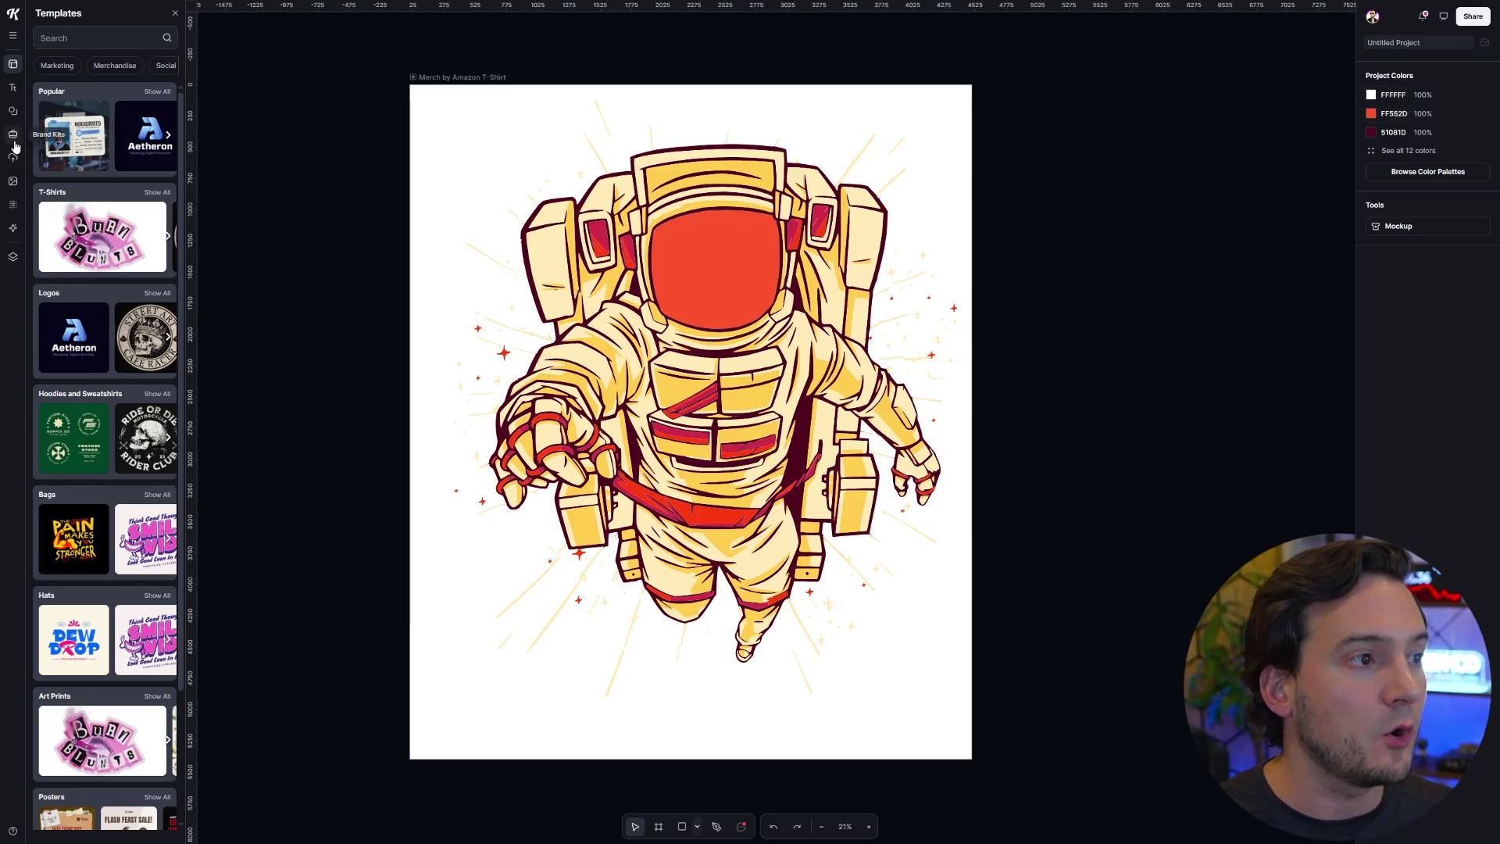
- Search the elements library for BITCOIN and add the gold Bitcoin coin to the artboard
left_click(12, 110)
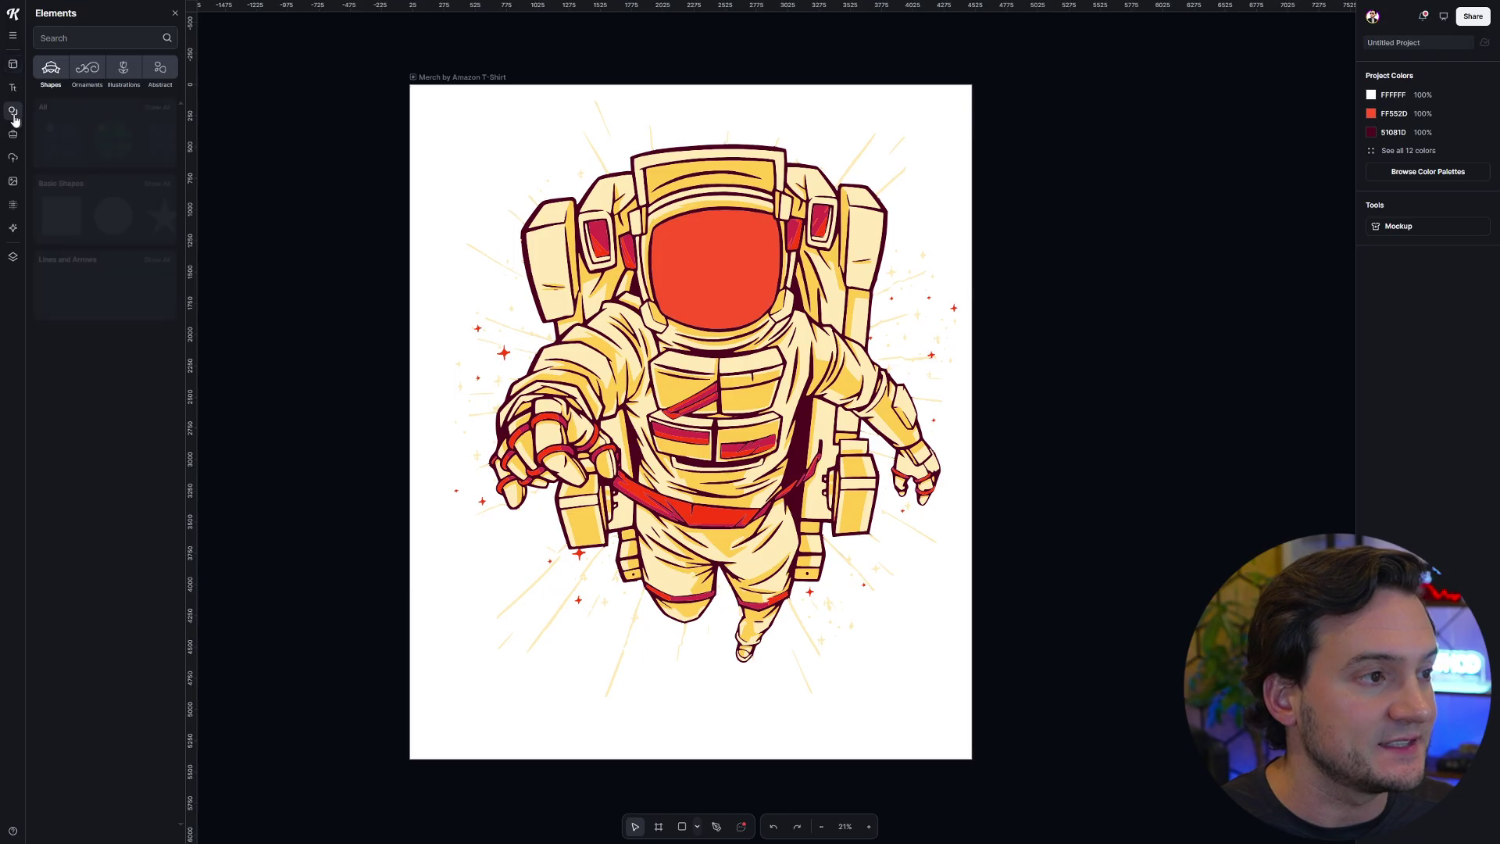
left_click(81, 39)
type("BITCOIN")
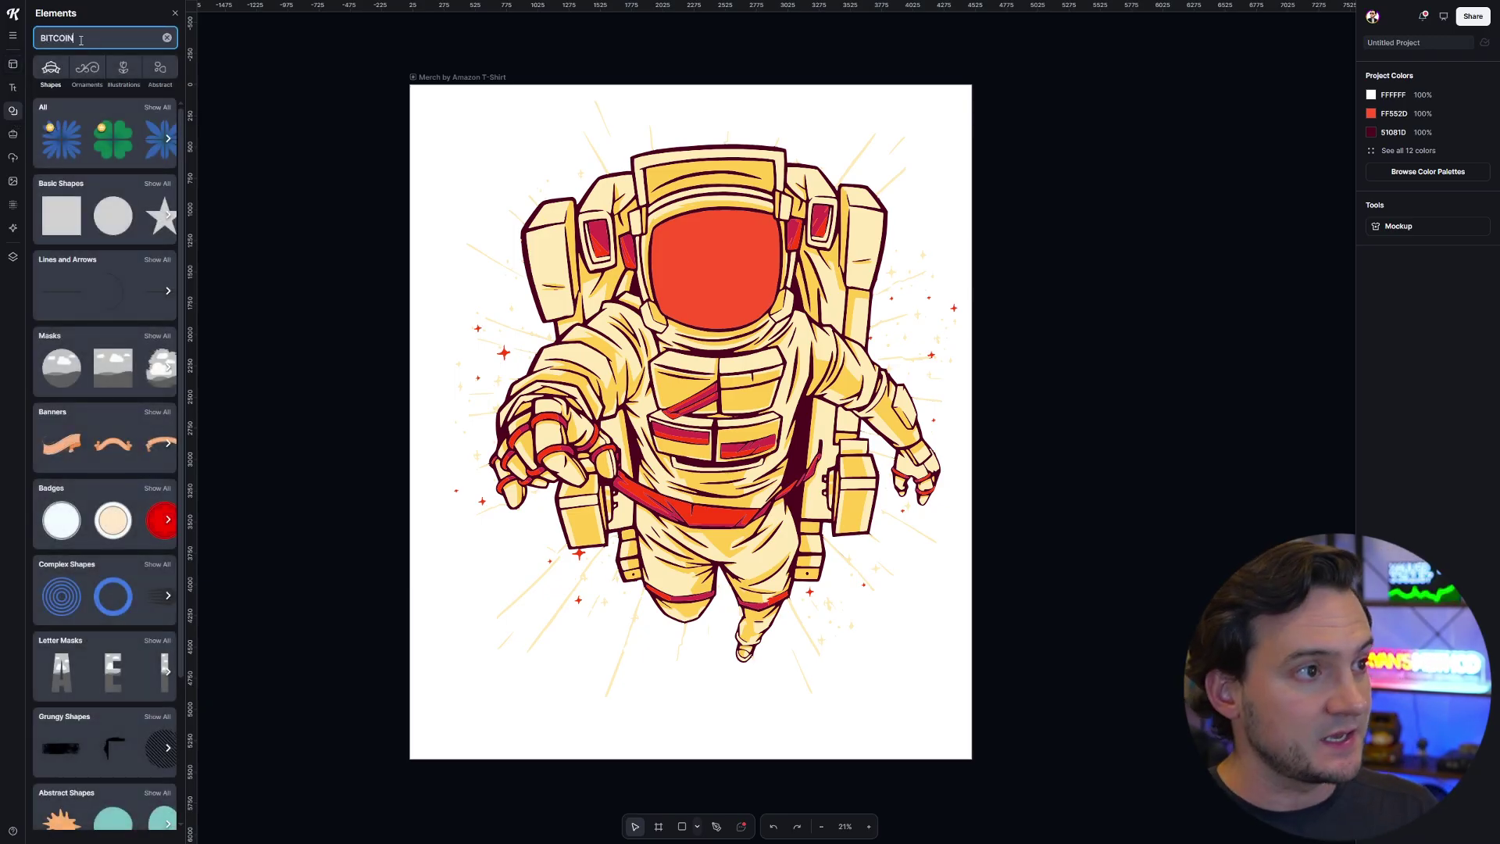
key("Return")
scroll(87, 373, "down", 15)
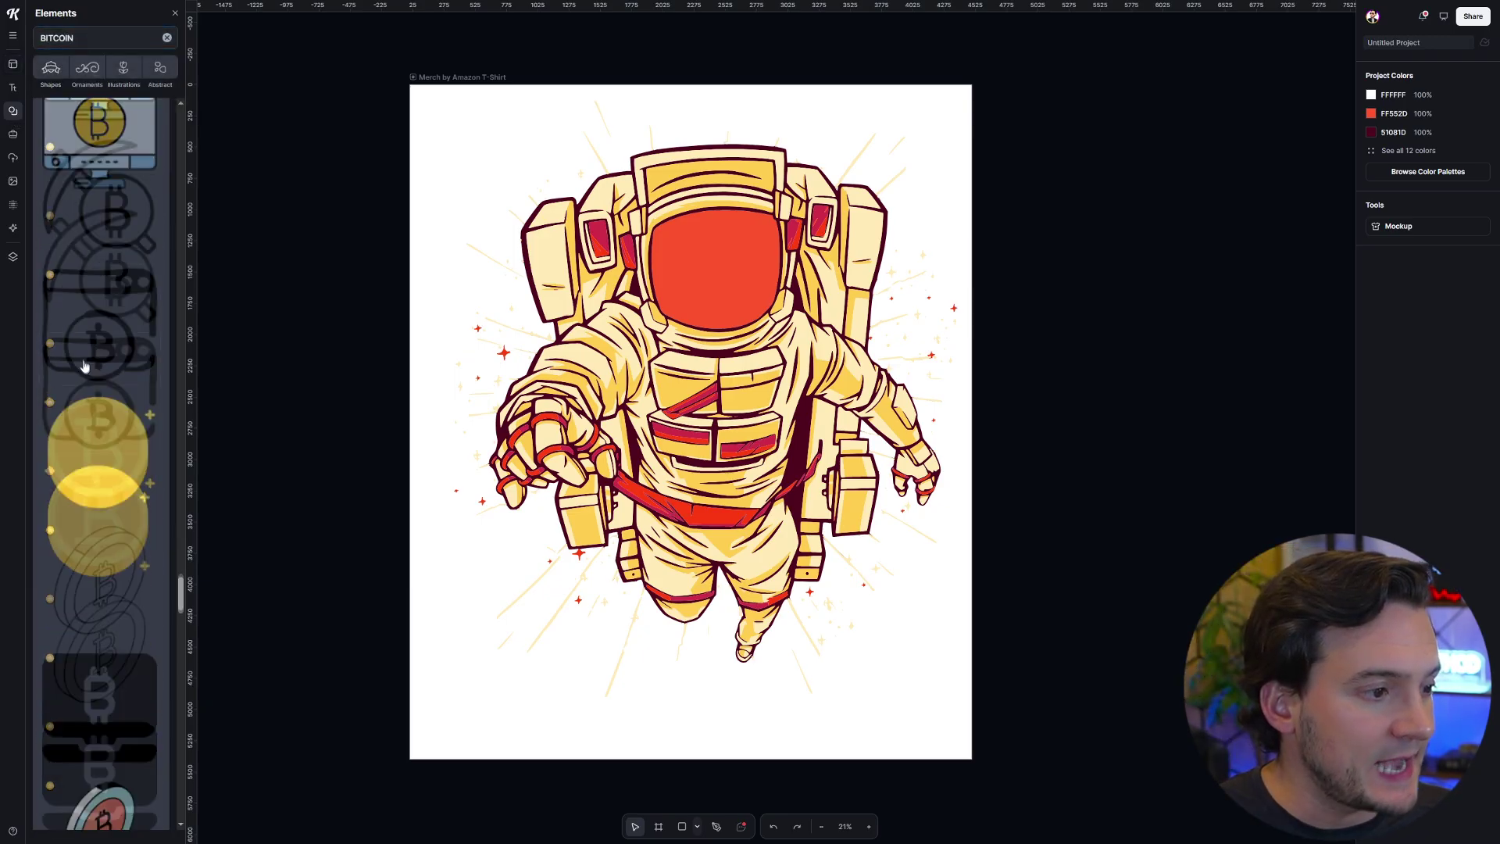
scroll(88, 373, "down", 10)
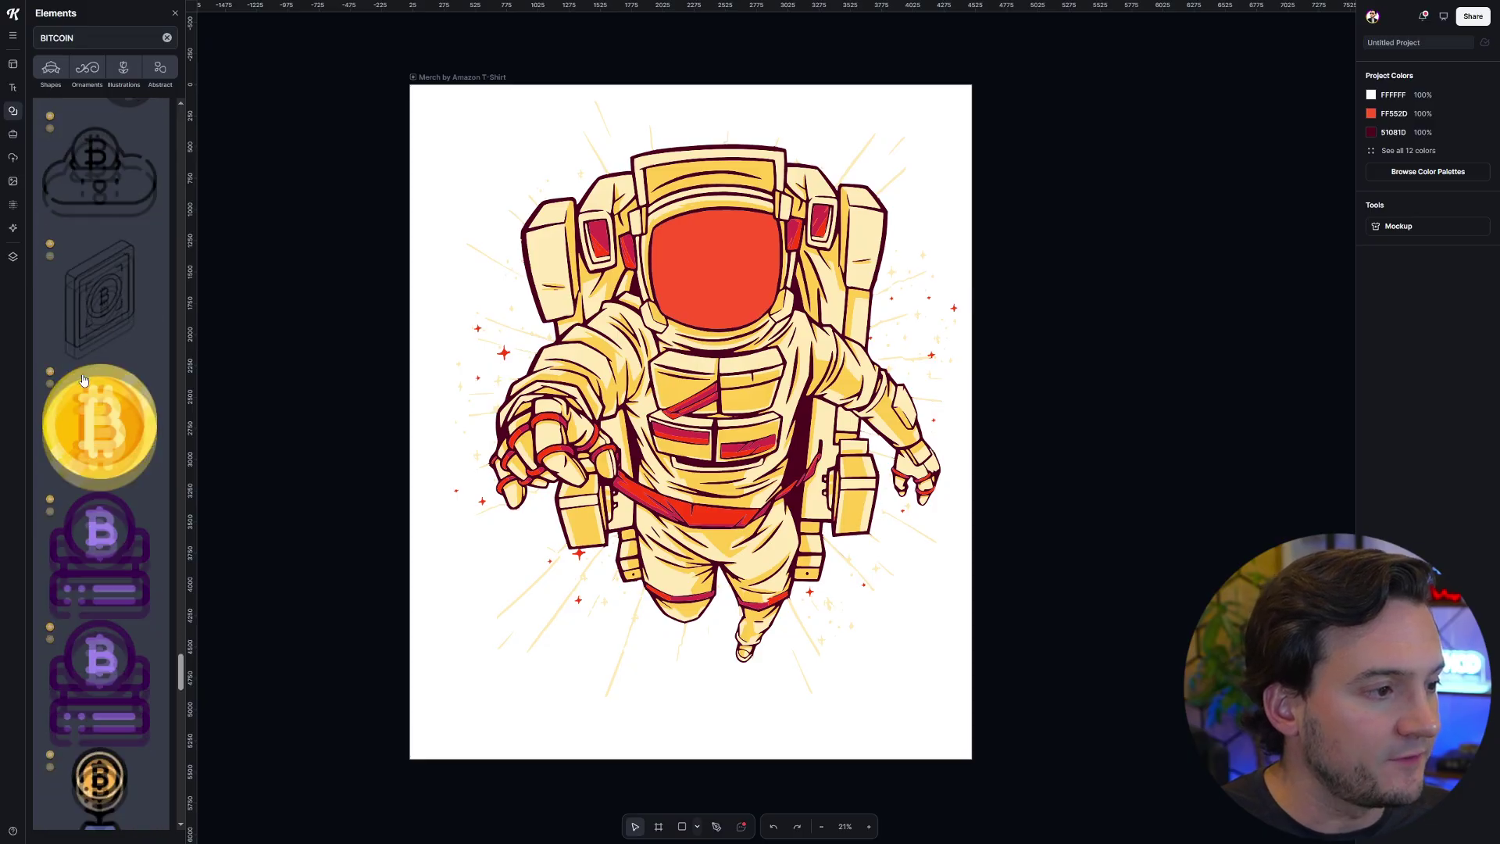
left_click(105, 331)
- Shrink the Bitcoin coin to about 727 × 727 px and center it on the astronaut's visor
left_click_drag(729, 463, 769, 421)
left_click_drag(945, 596, 735, 281)
left_click_drag(746, 228, 763, 223)
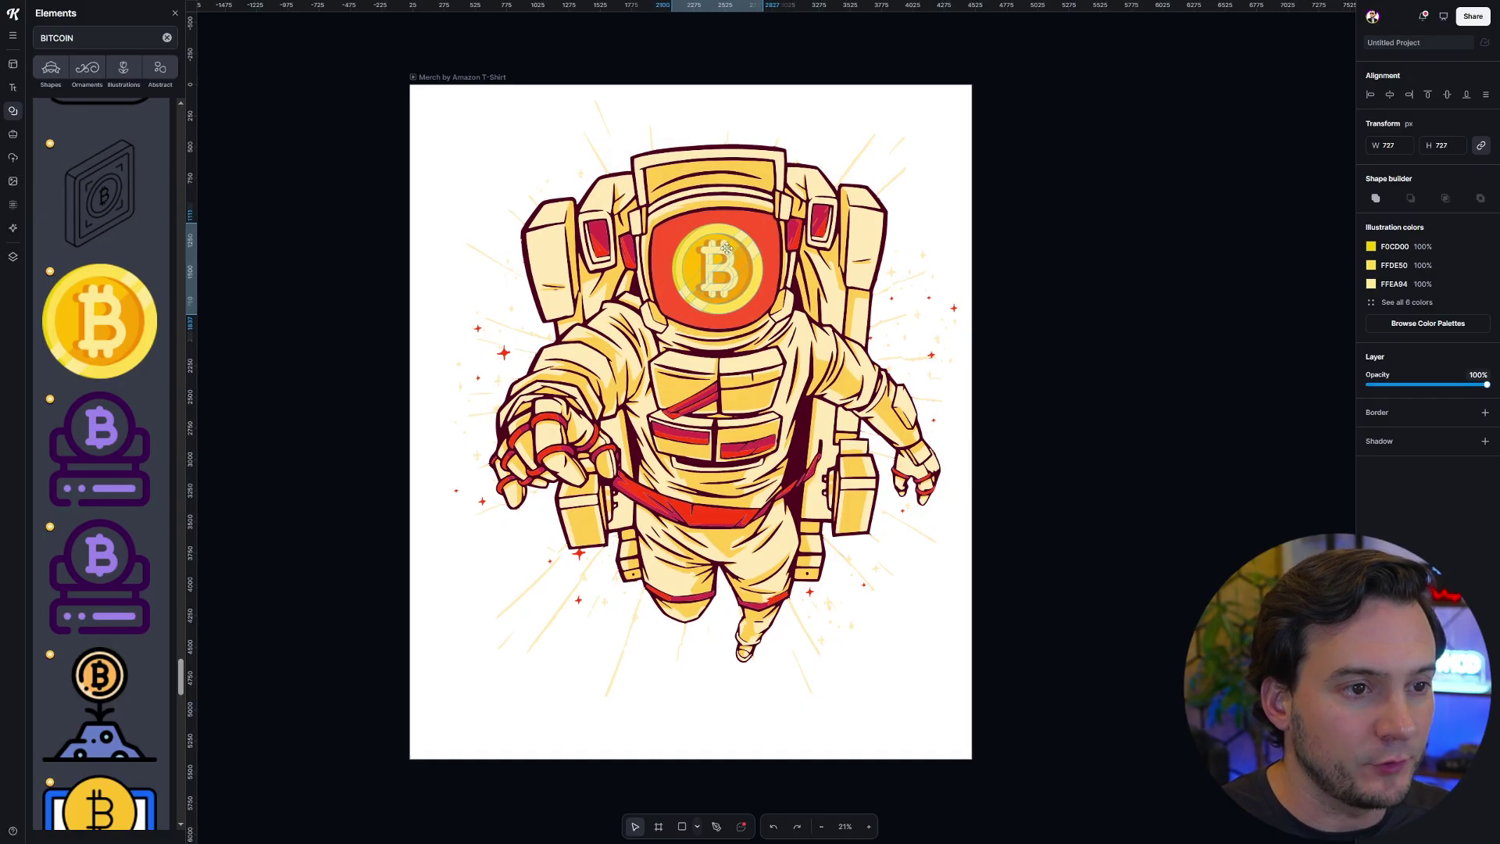
left_click(1048, 212)
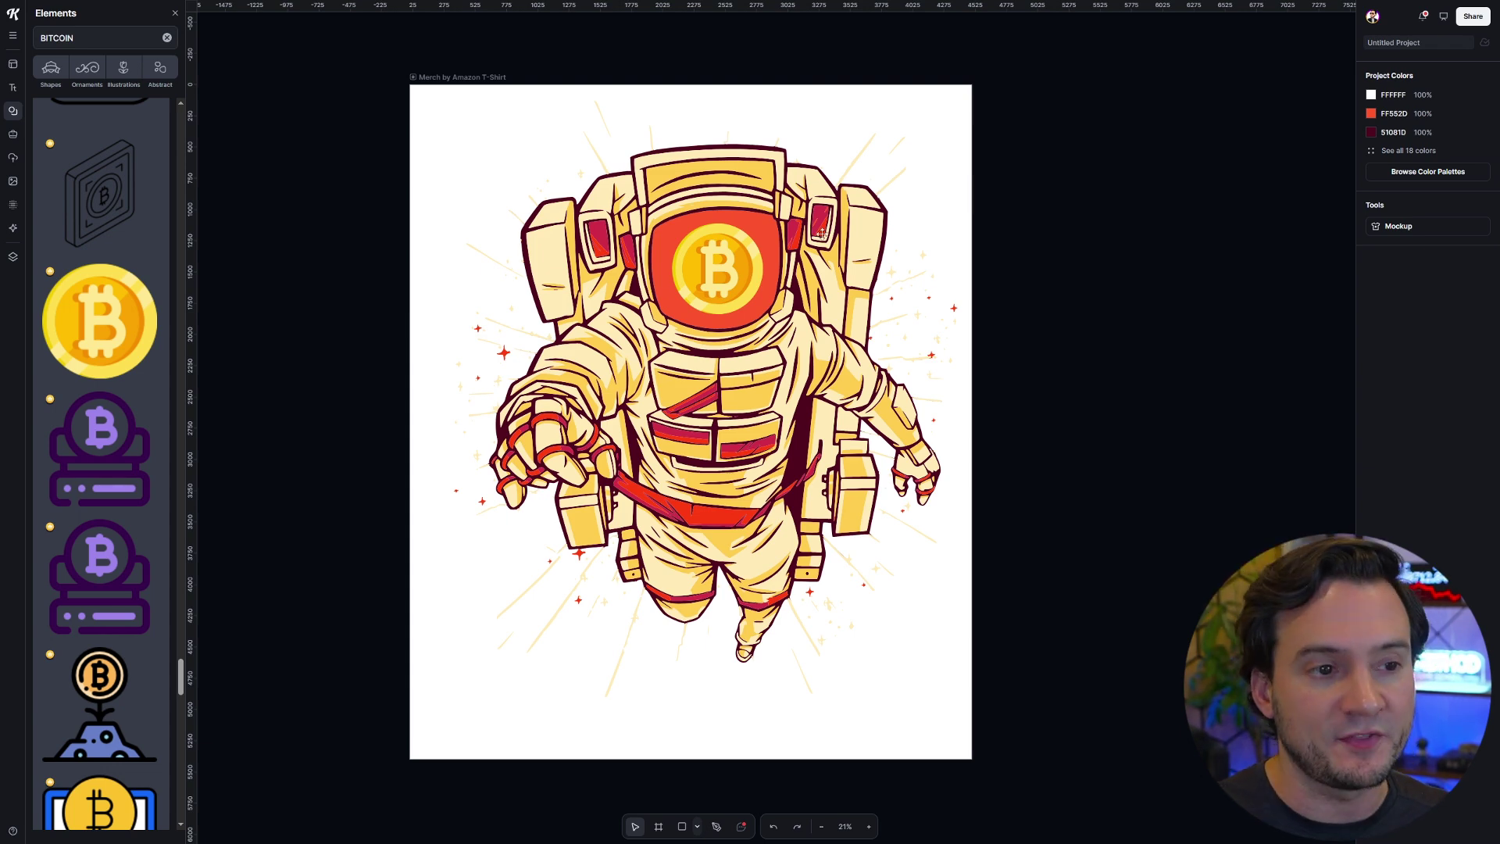
- Change the white artboard background to black, 000000
left_click_drag(971, 100, 564, 449)
left_click(917, 97)
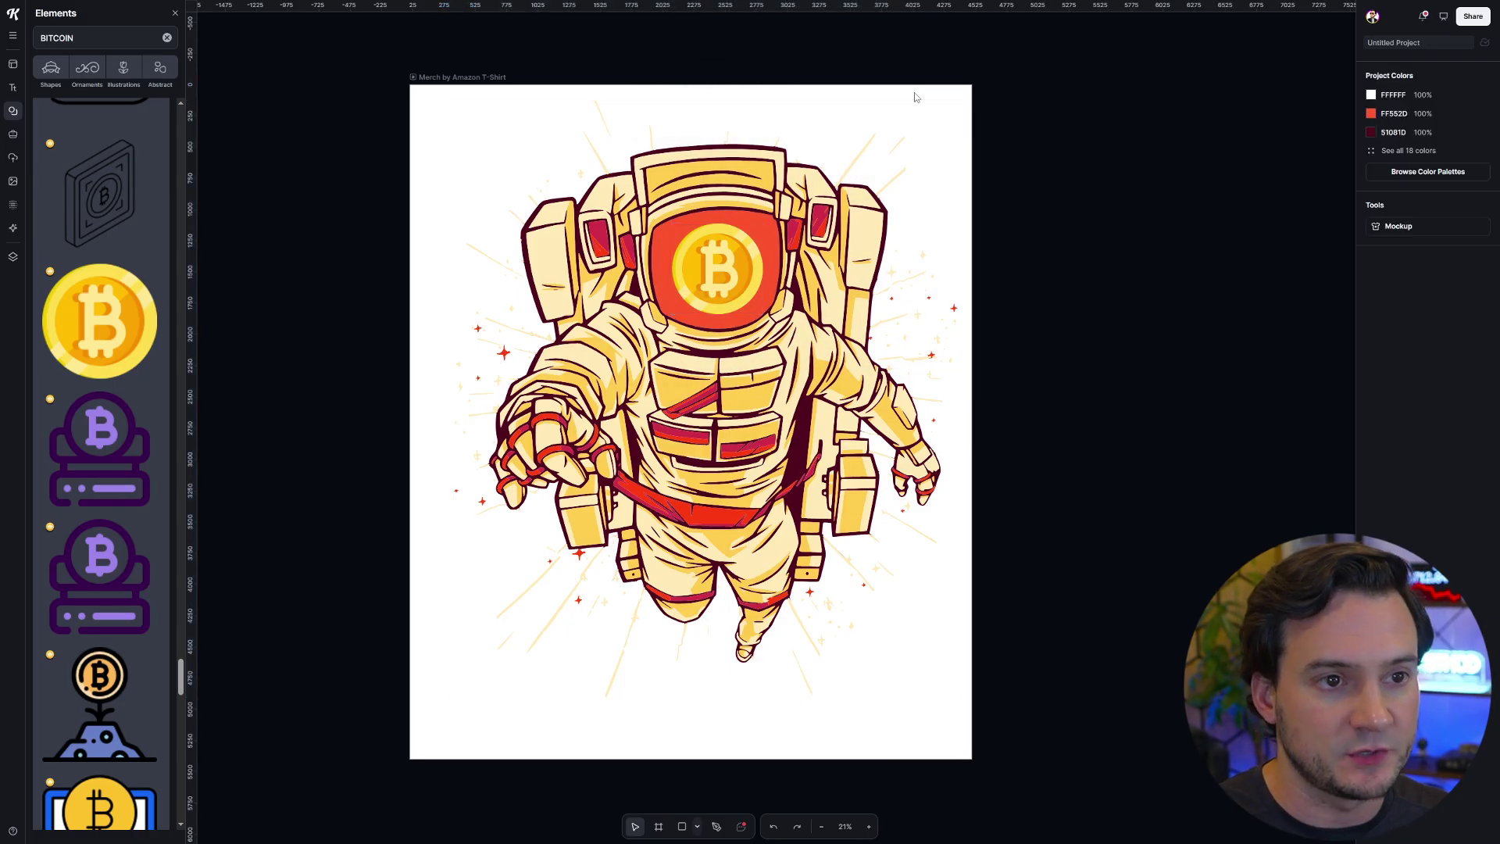
left_click(1374, 97)
left_click_drag(1219, 234, 1182, 252)
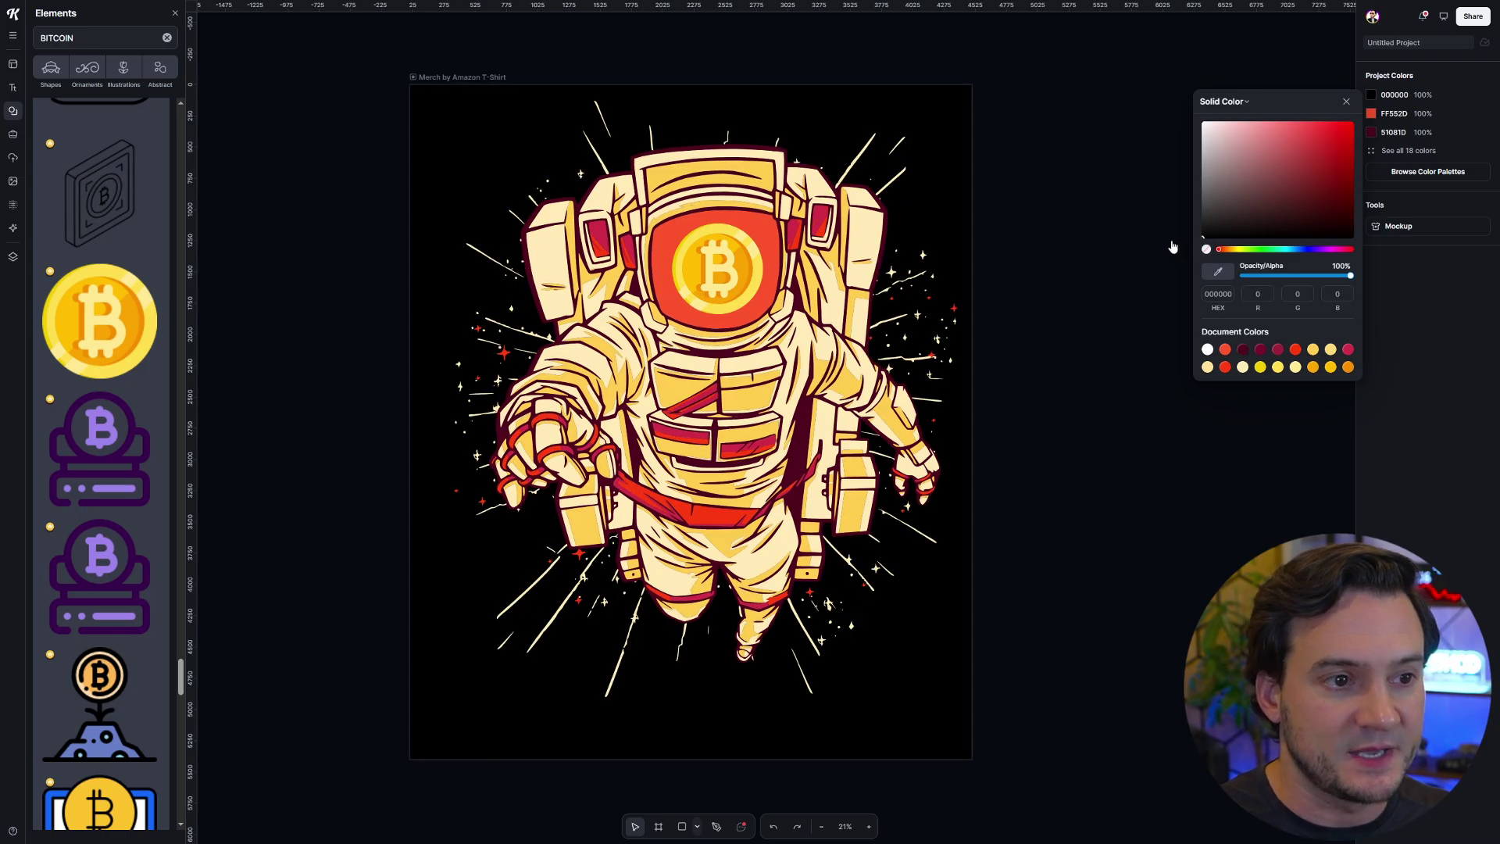
left_click(1118, 360)
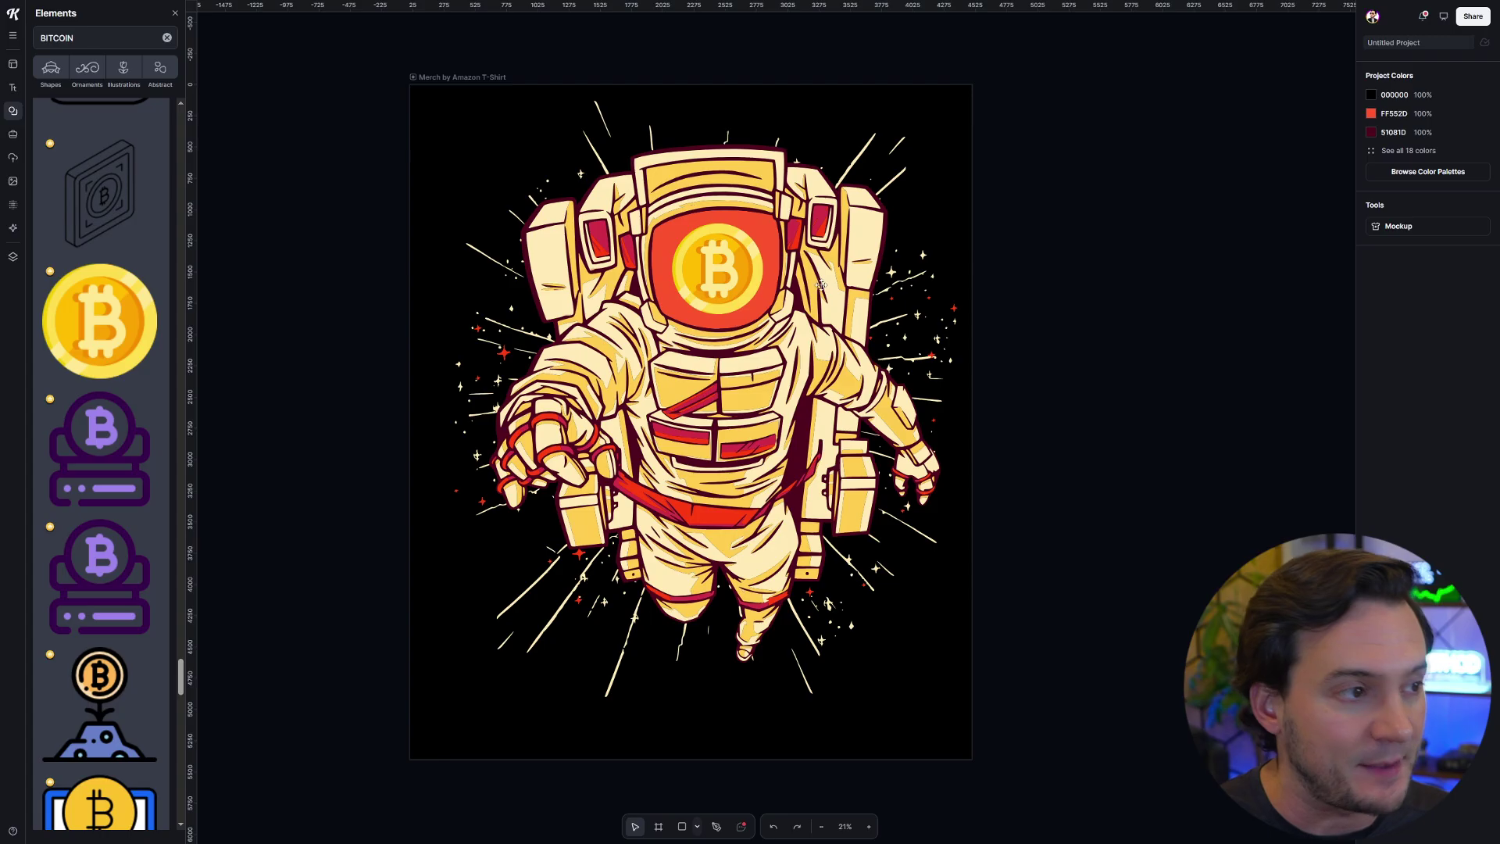
- Apply the first grunge texture to the whole artboard and turn on Mask Texture
left_click(13, 206)
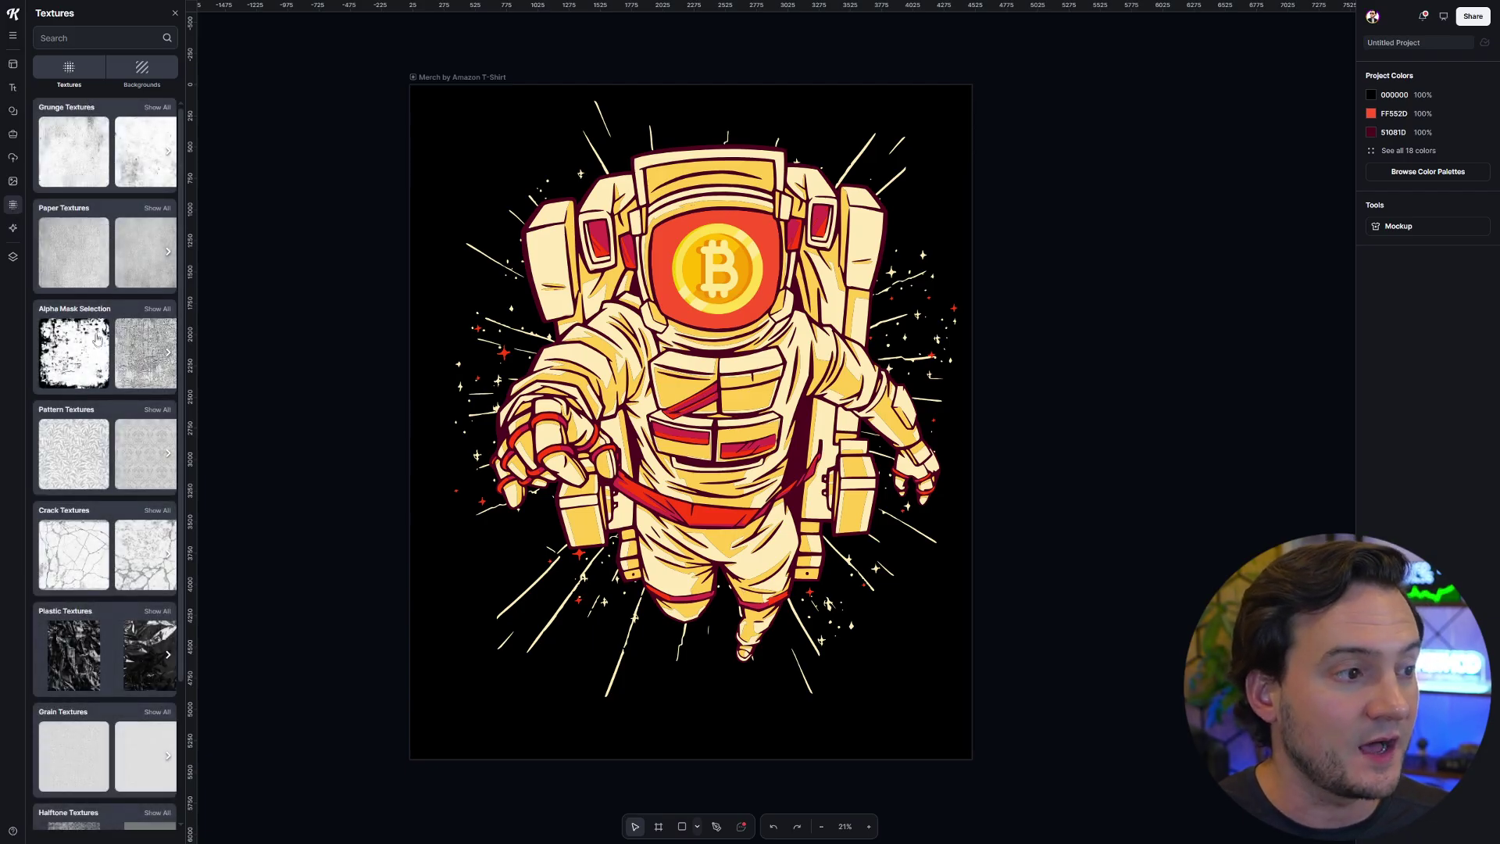
left_click(79, 148)
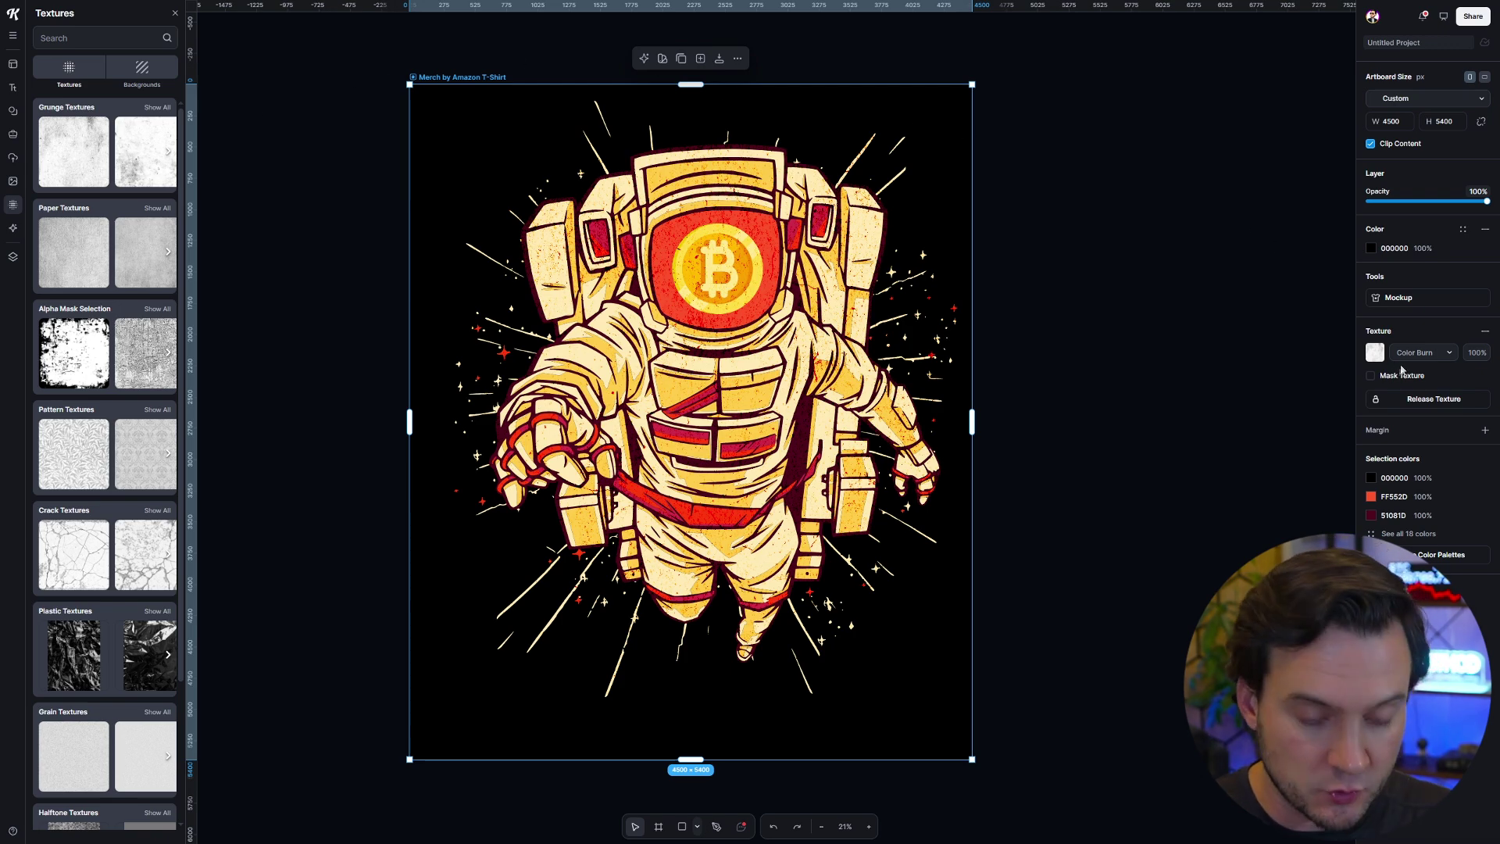
key("super+shift+s")
left_click_drag(1353, 319, 1497, 408)
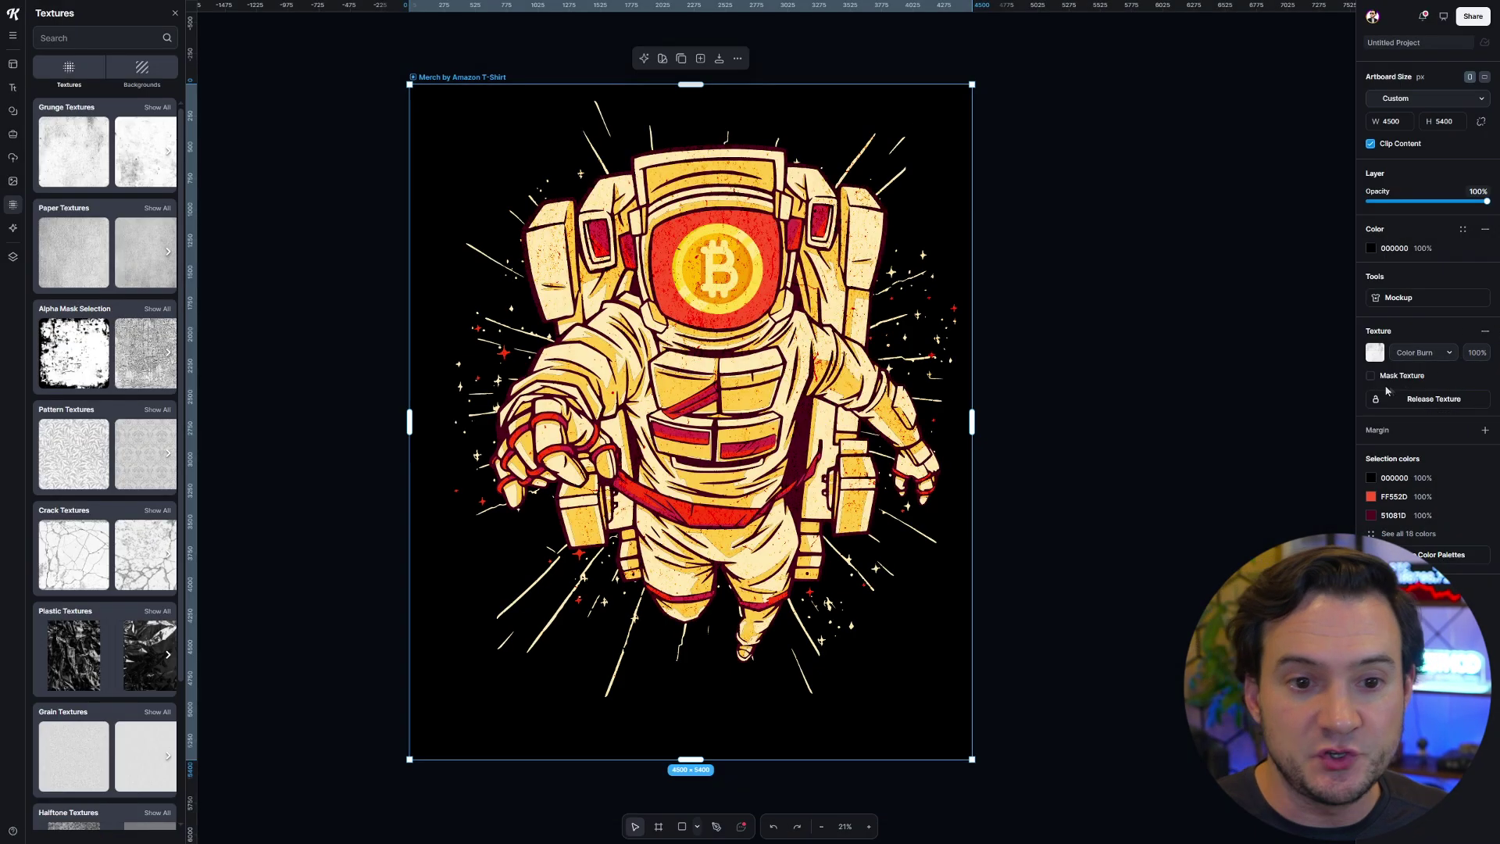
left_click(1370, 377)
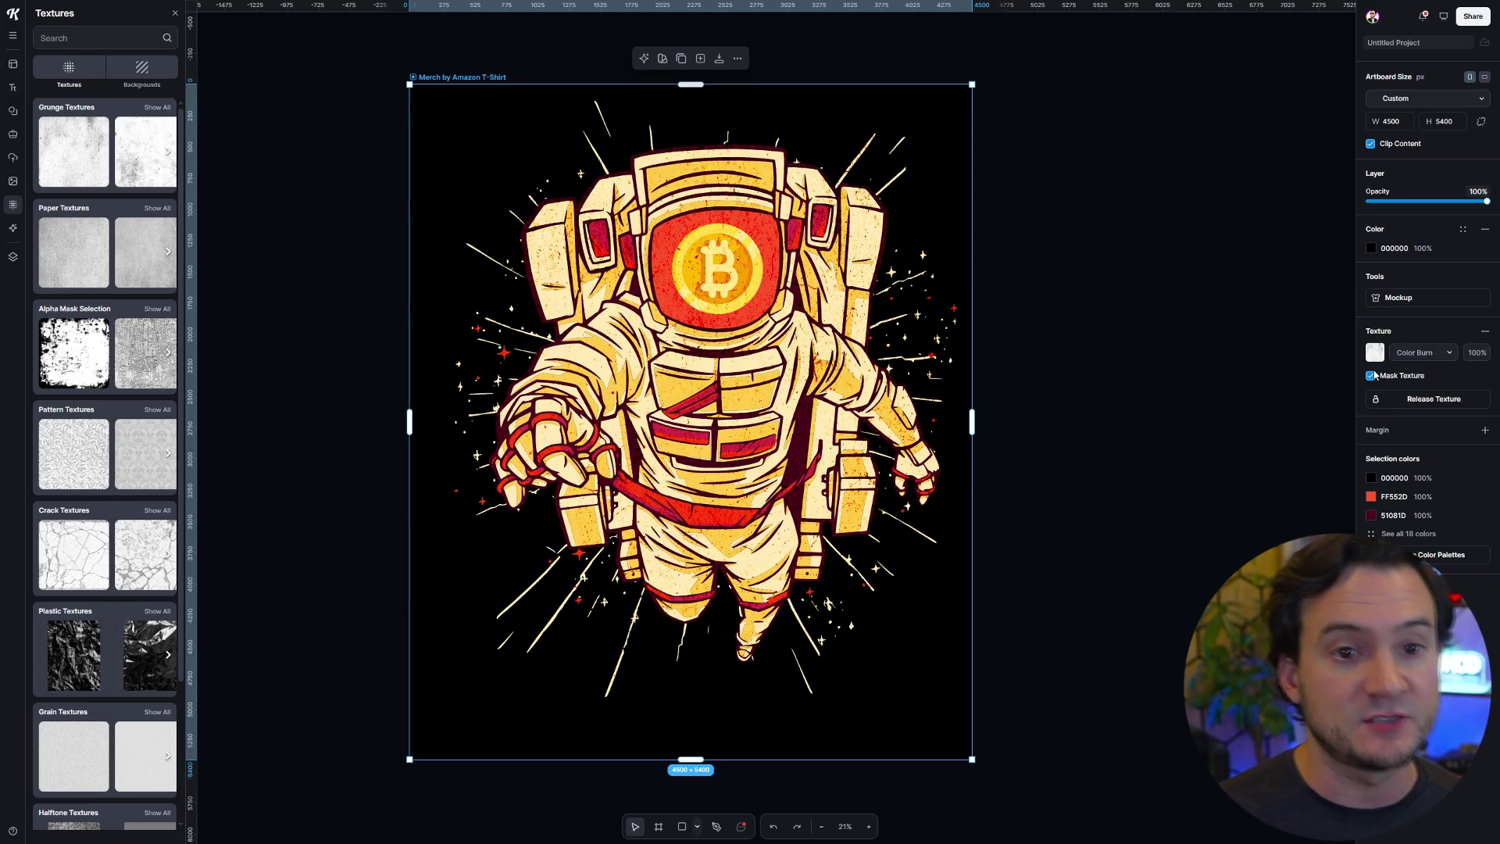
left_click(1045, 268)
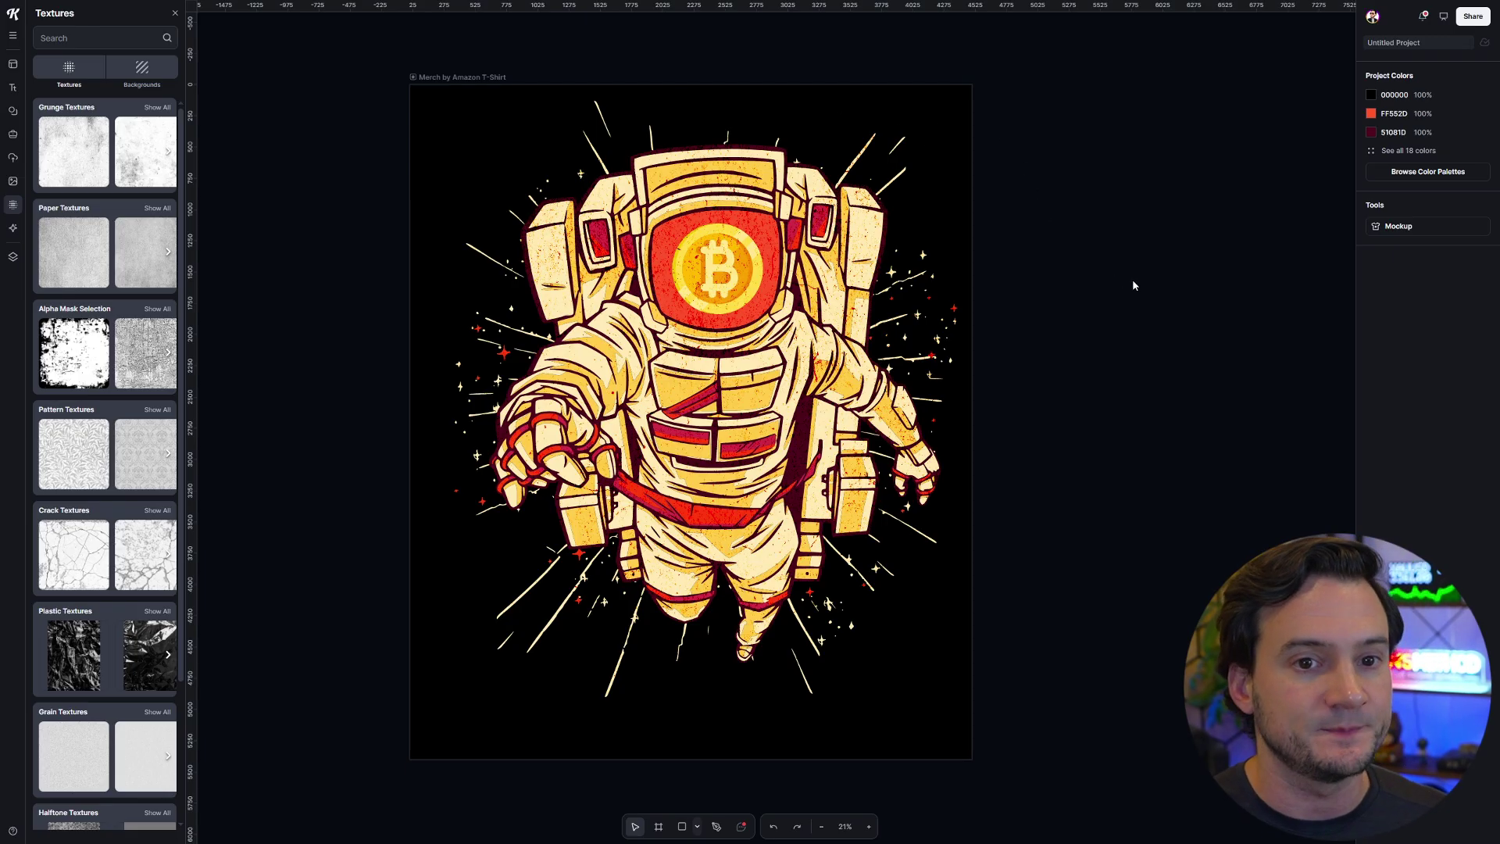
left_click(765, 273)
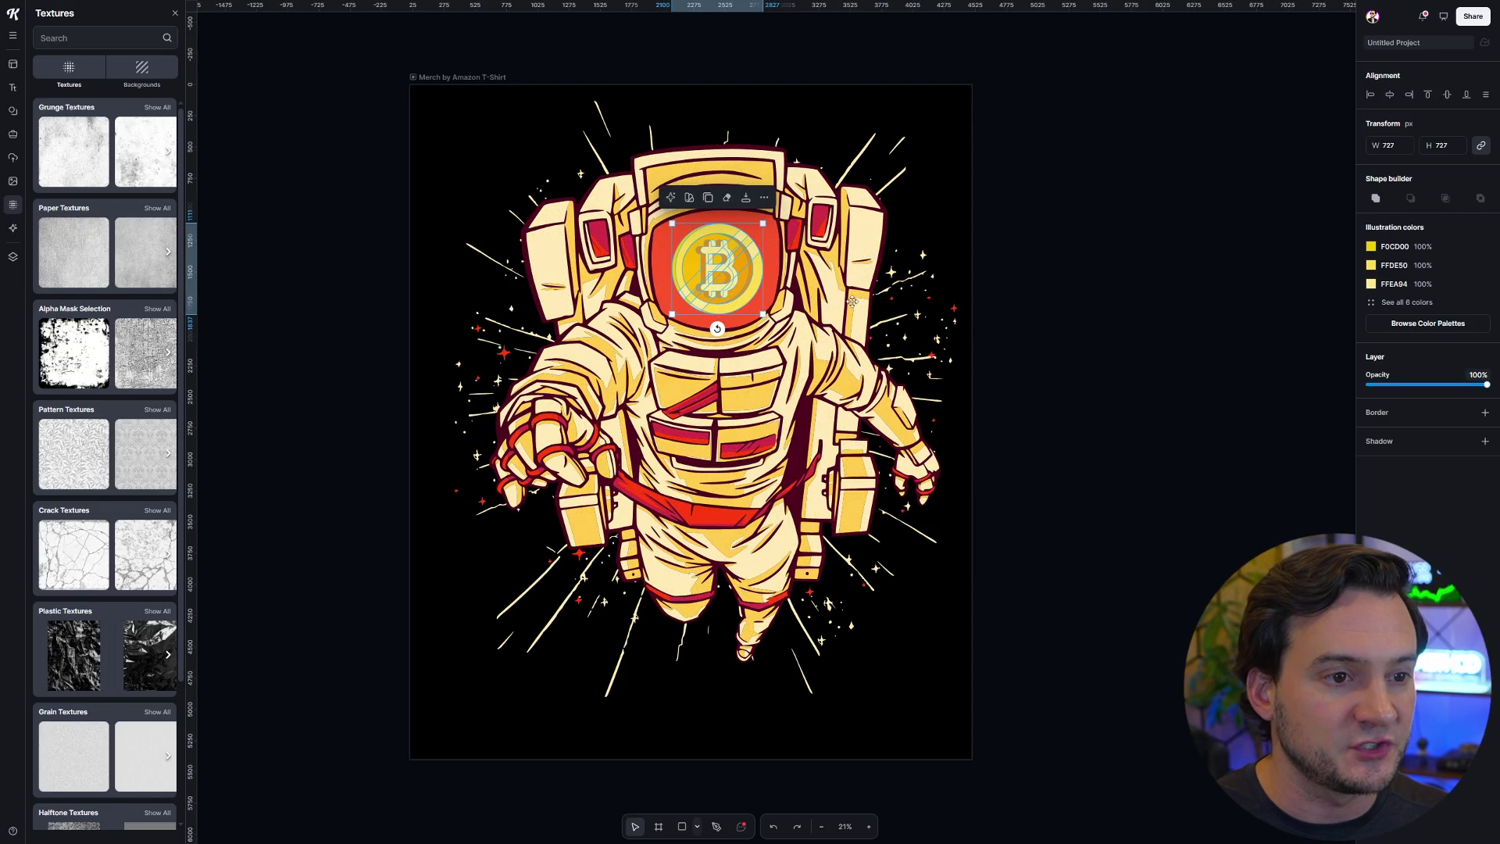
key("Escape")
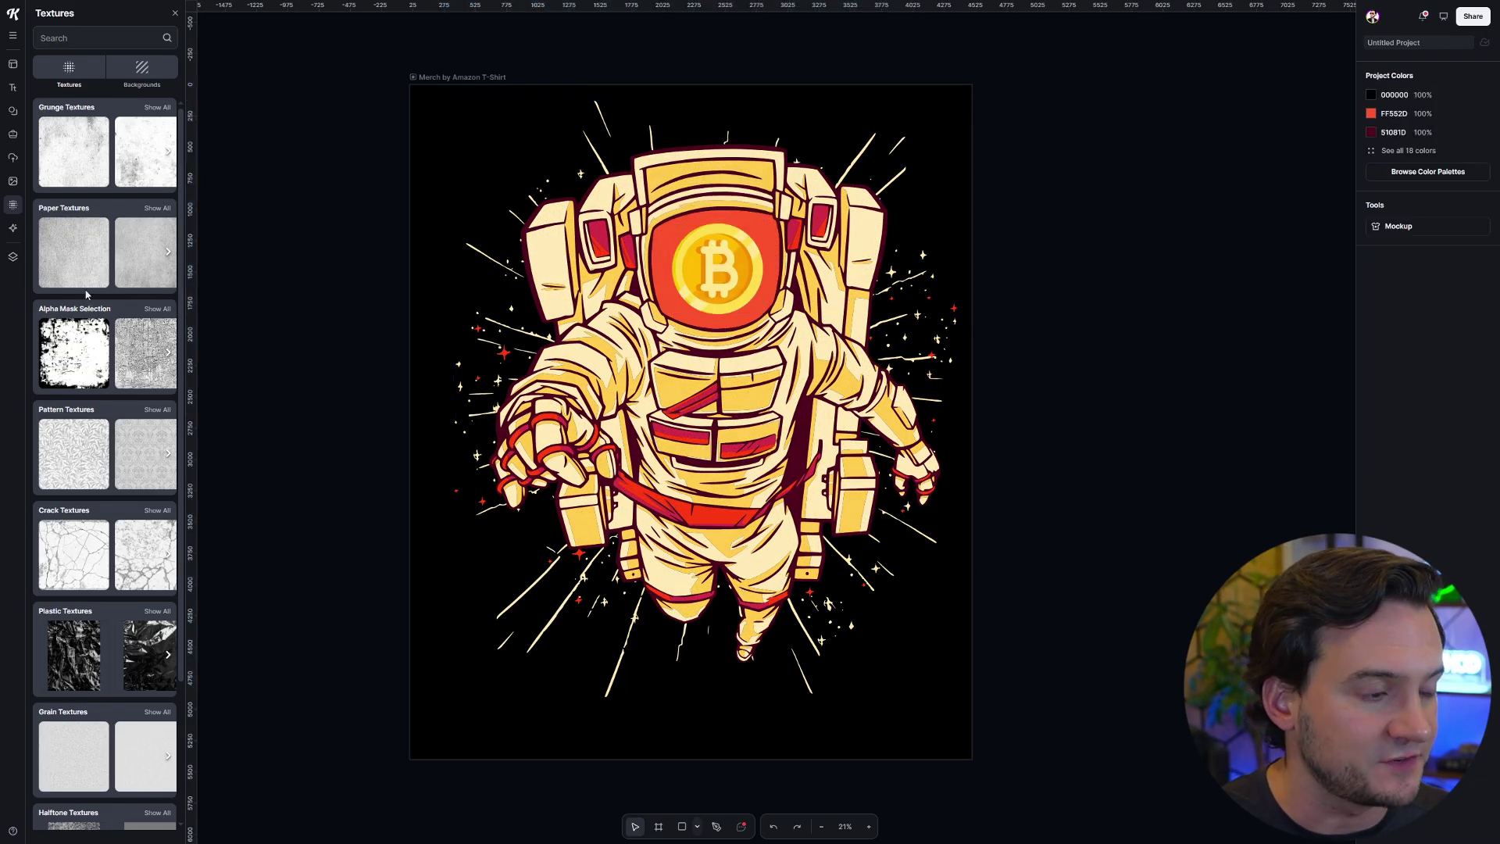
- Try the first plastic texture on the whole artboard and set its opacity to 50%
scroll(98, 348, "down", 1)
left_click(75, 593)
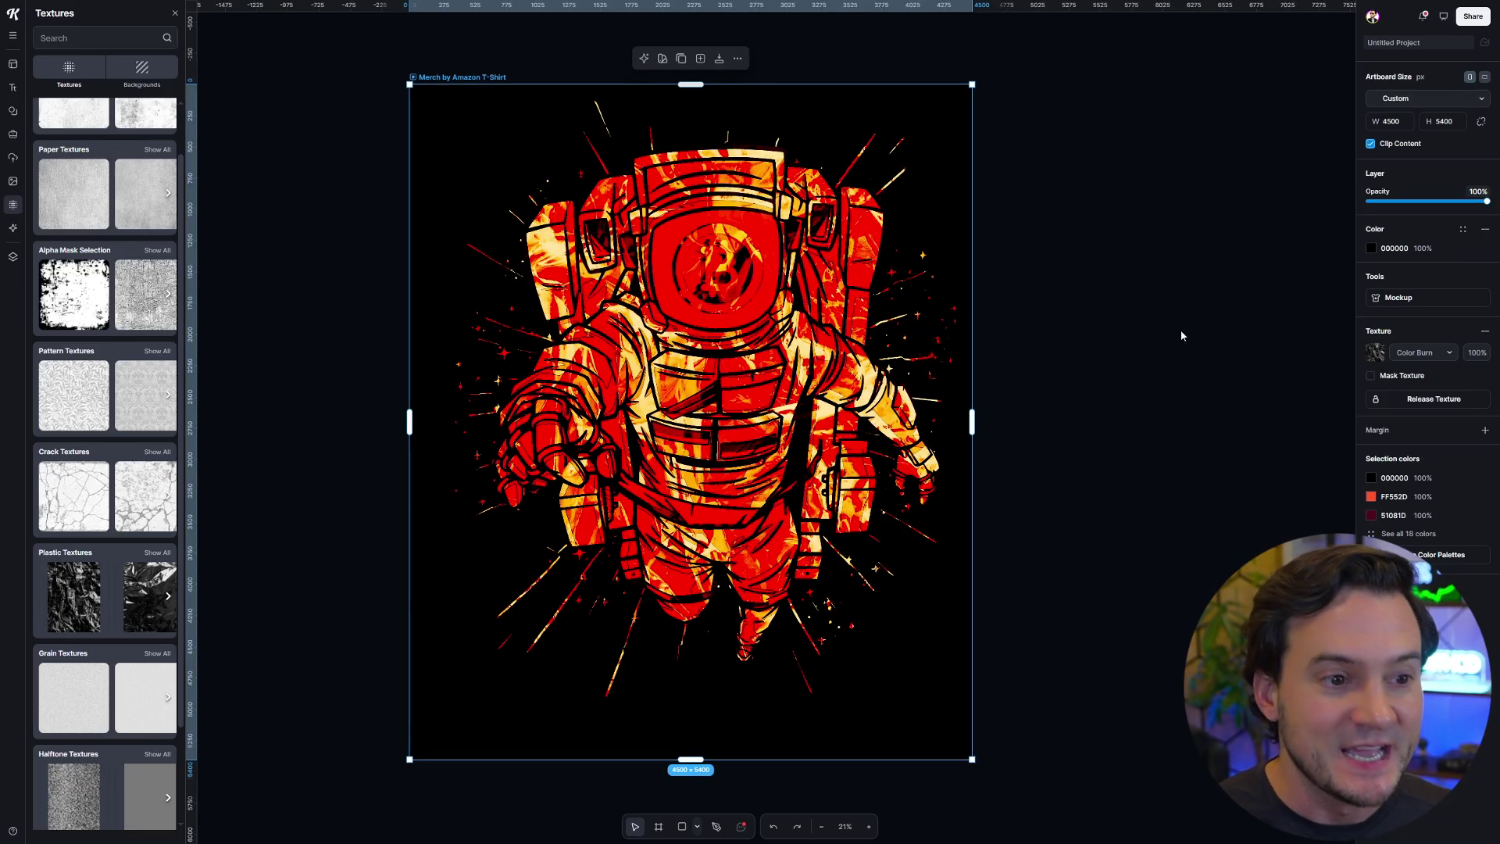
left_click(1476, 352)
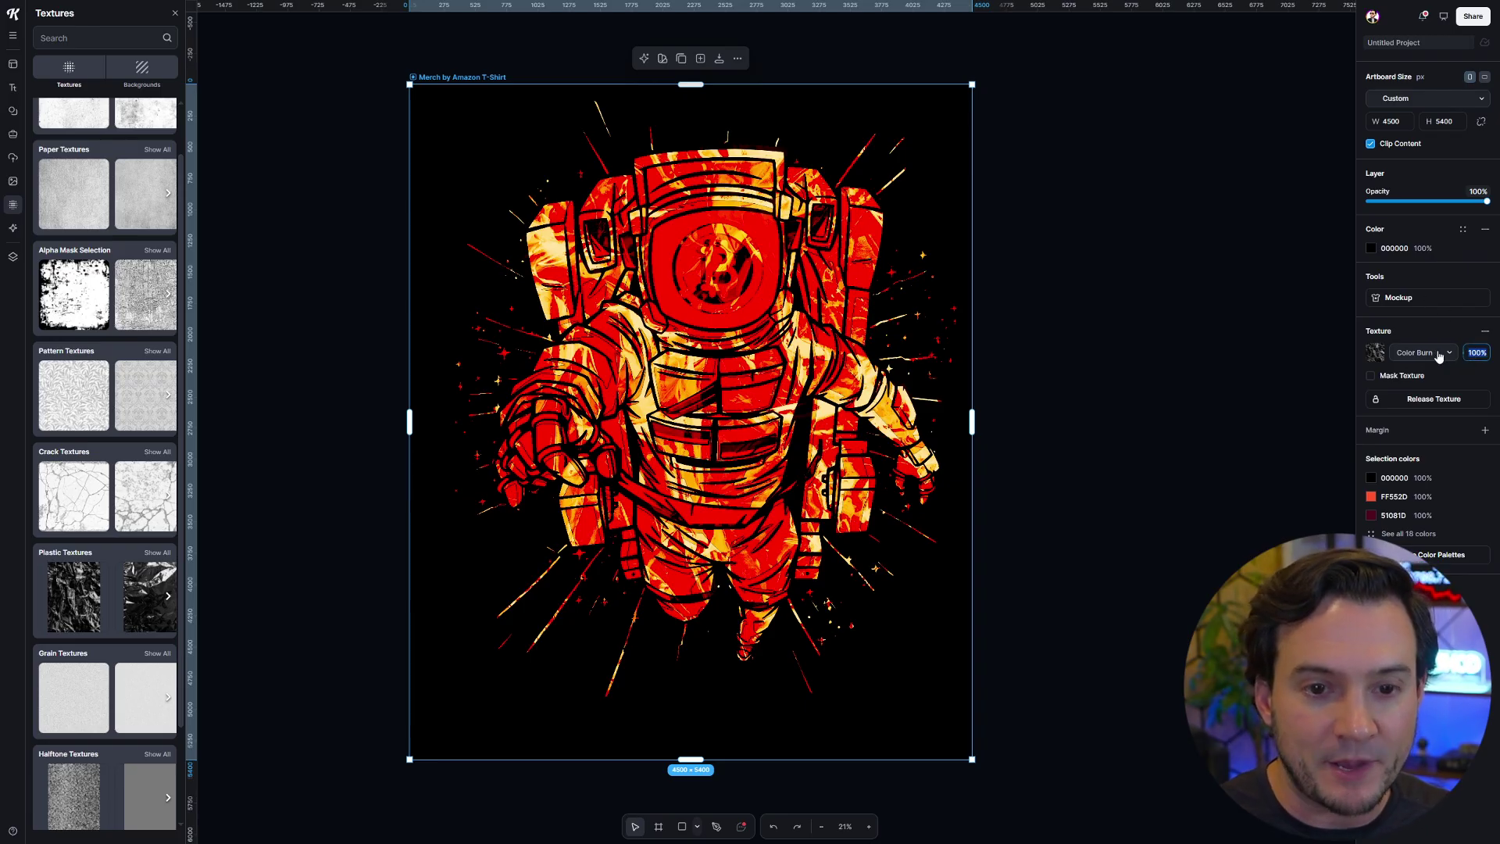
type("50")
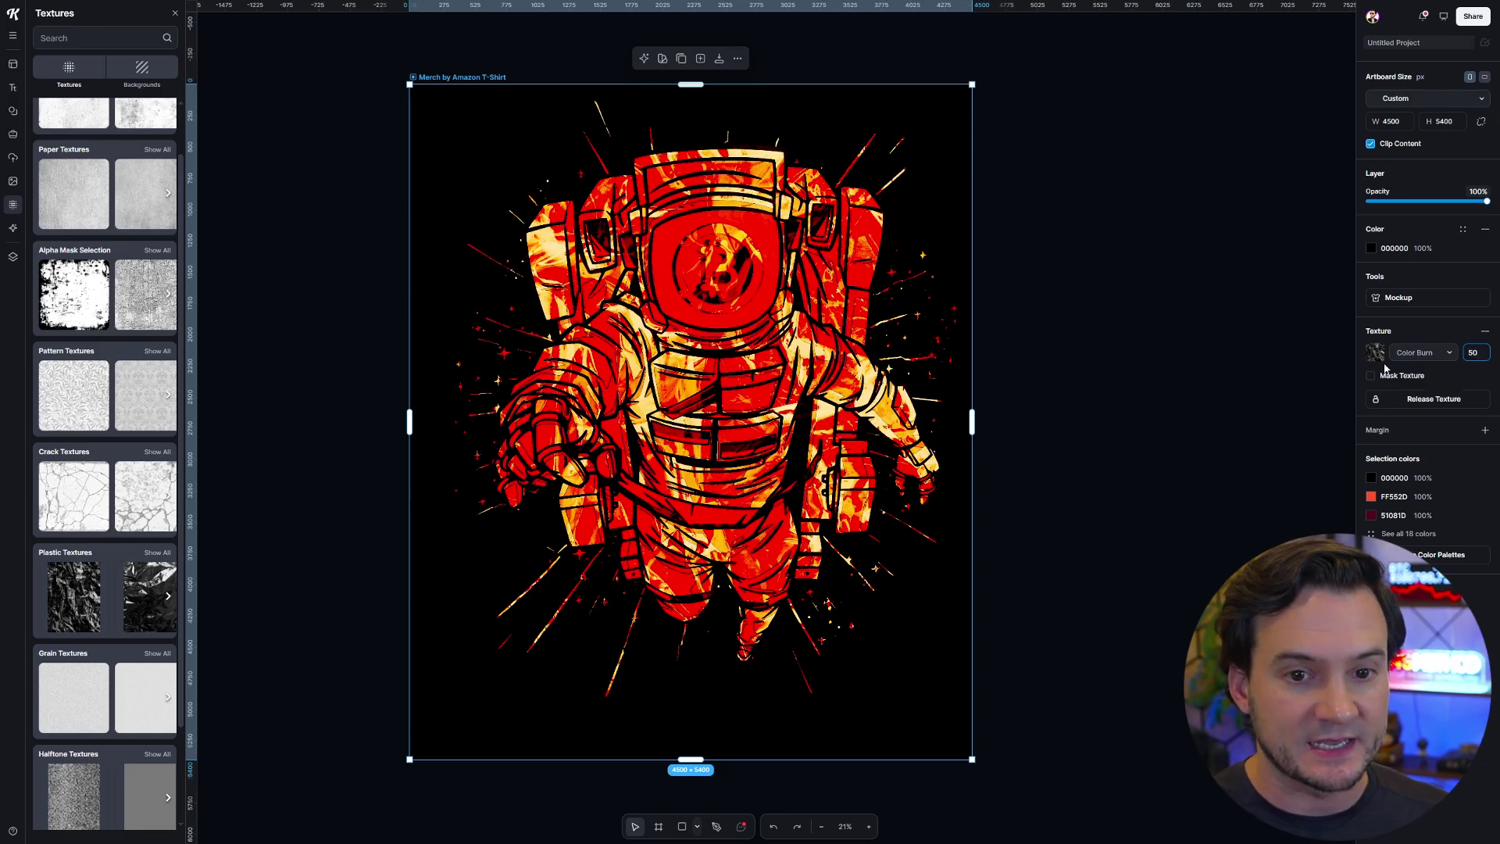
key("Return")
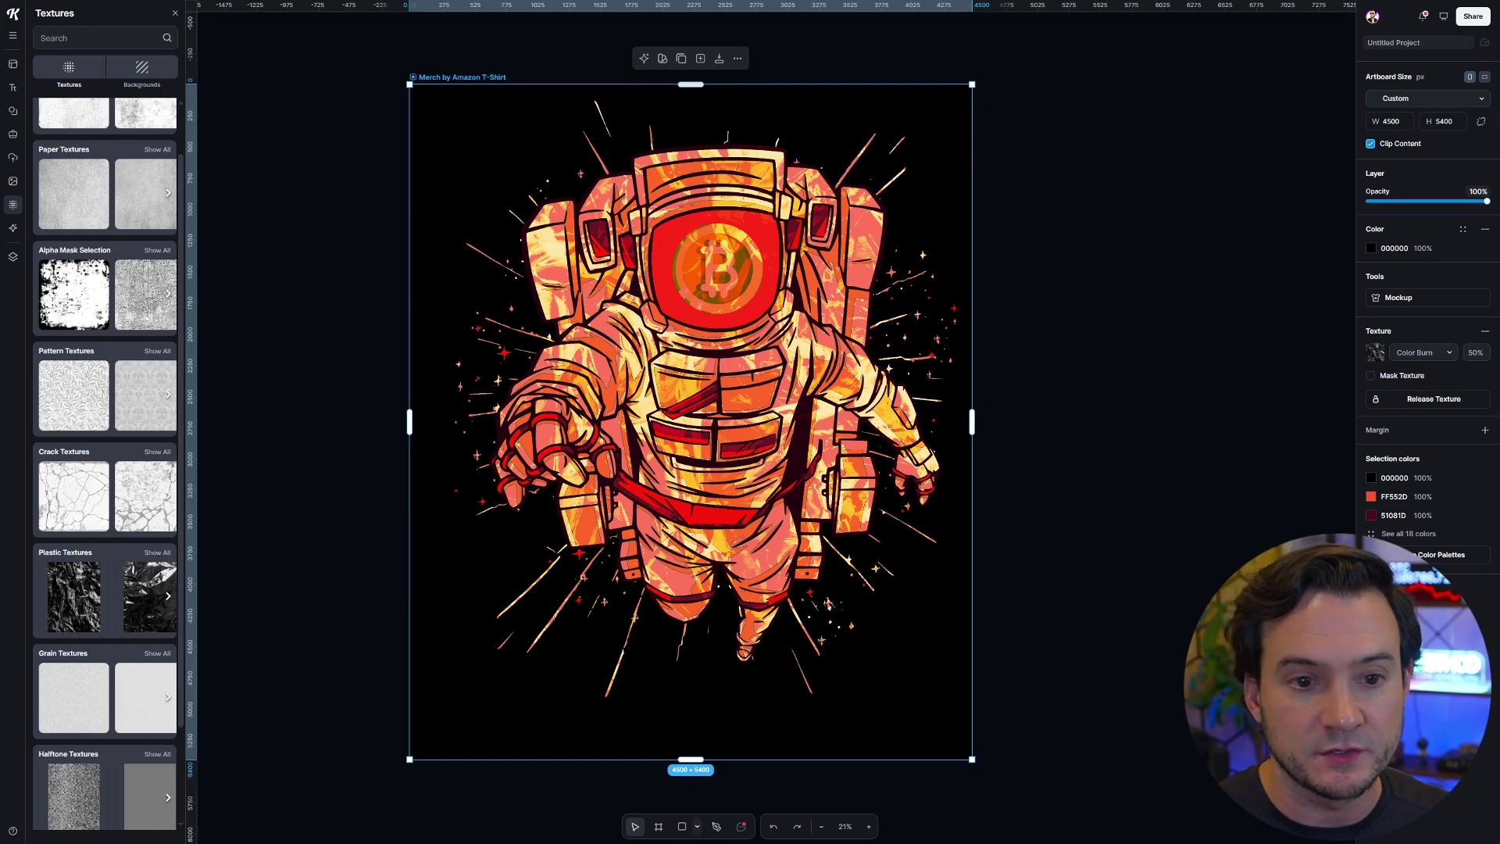
- Try the plastic texture at 20% opacity and undo its opacity changes
left_click(1470, 353)
type("20")
key("Return")
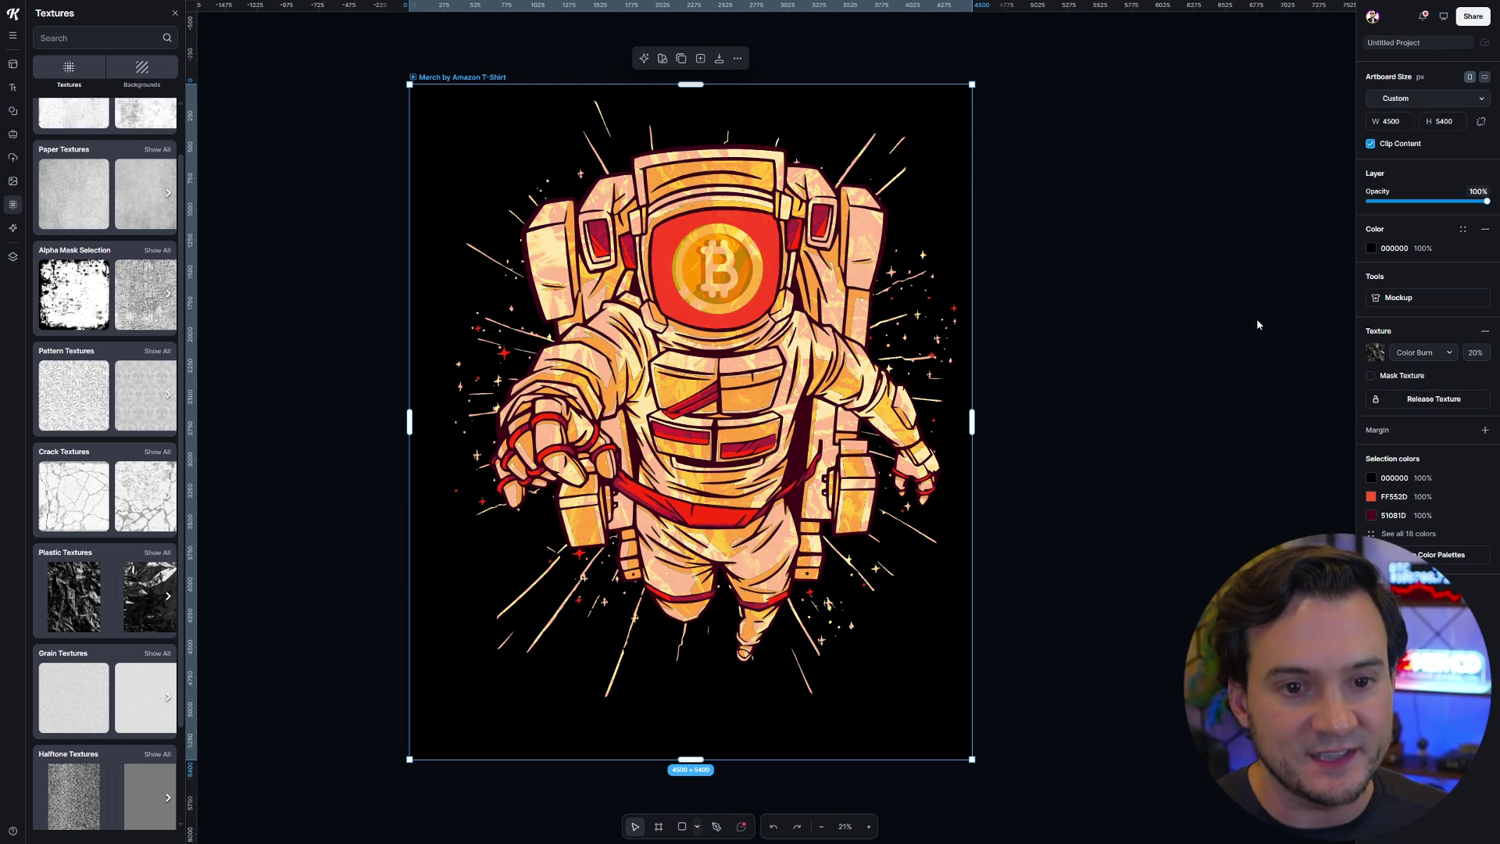
key("ctrl+z")
key("ctrl+z")
- Try the Color dodge blend mode on the plastic texture, inspect the artwork, and undo the texture
left_click(1418, 353)
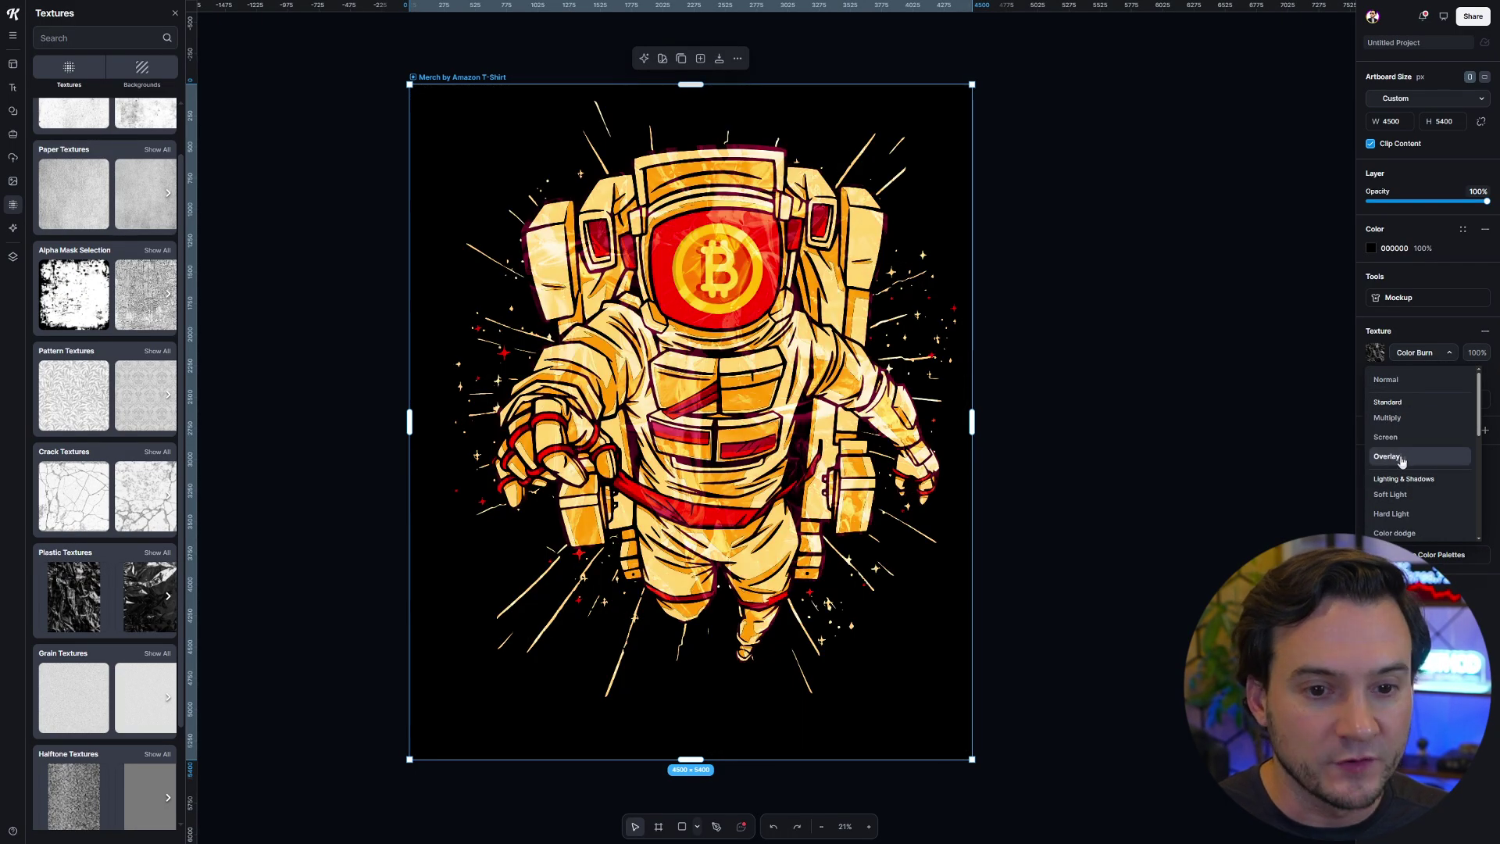
left_click(1405, 534)
left_click(1137, 288)
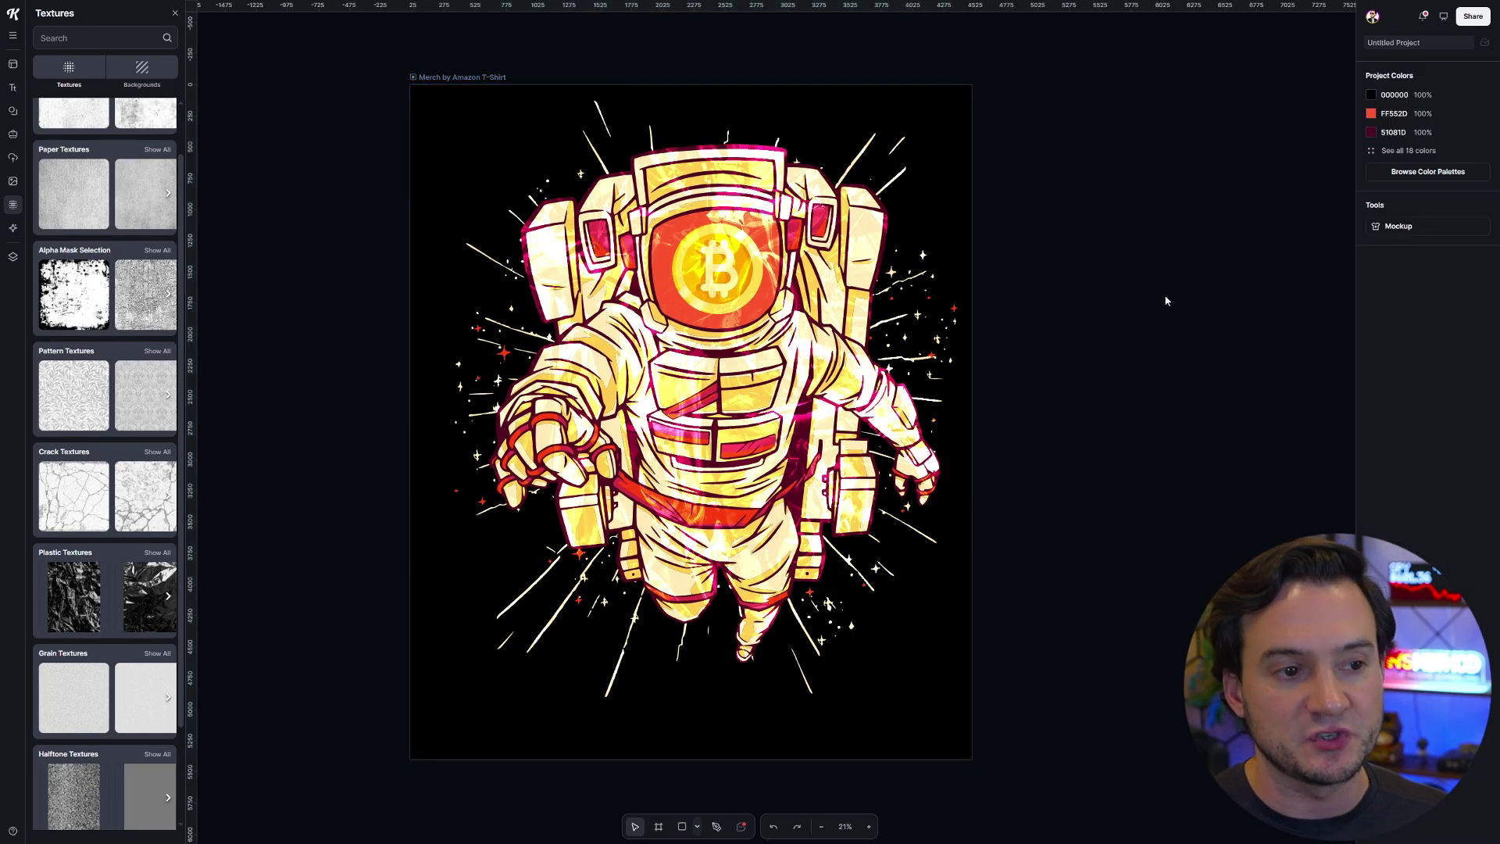
left_click(787, 278)
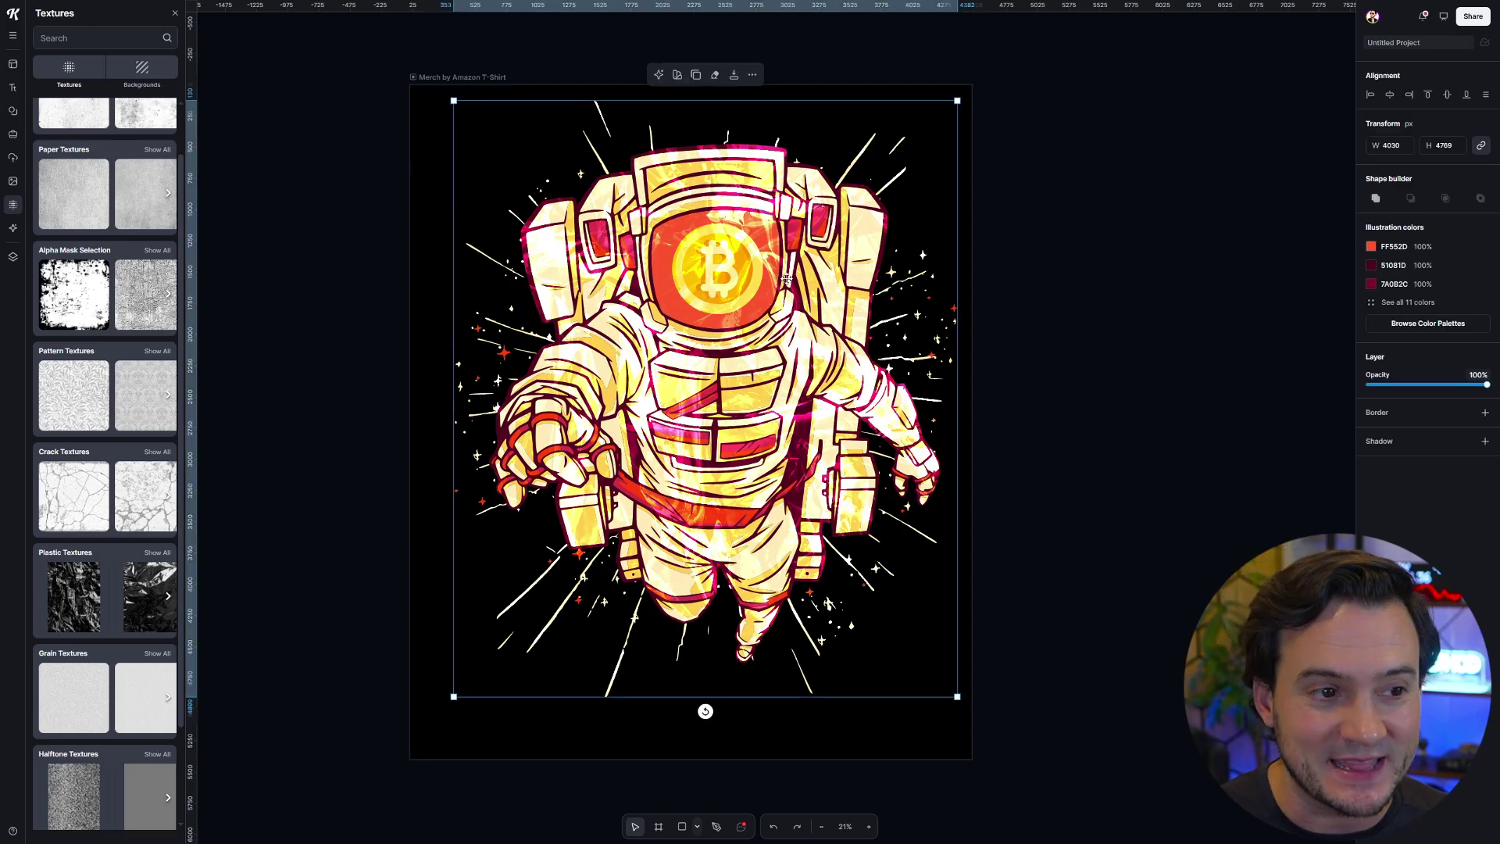
key("ctrl+z")
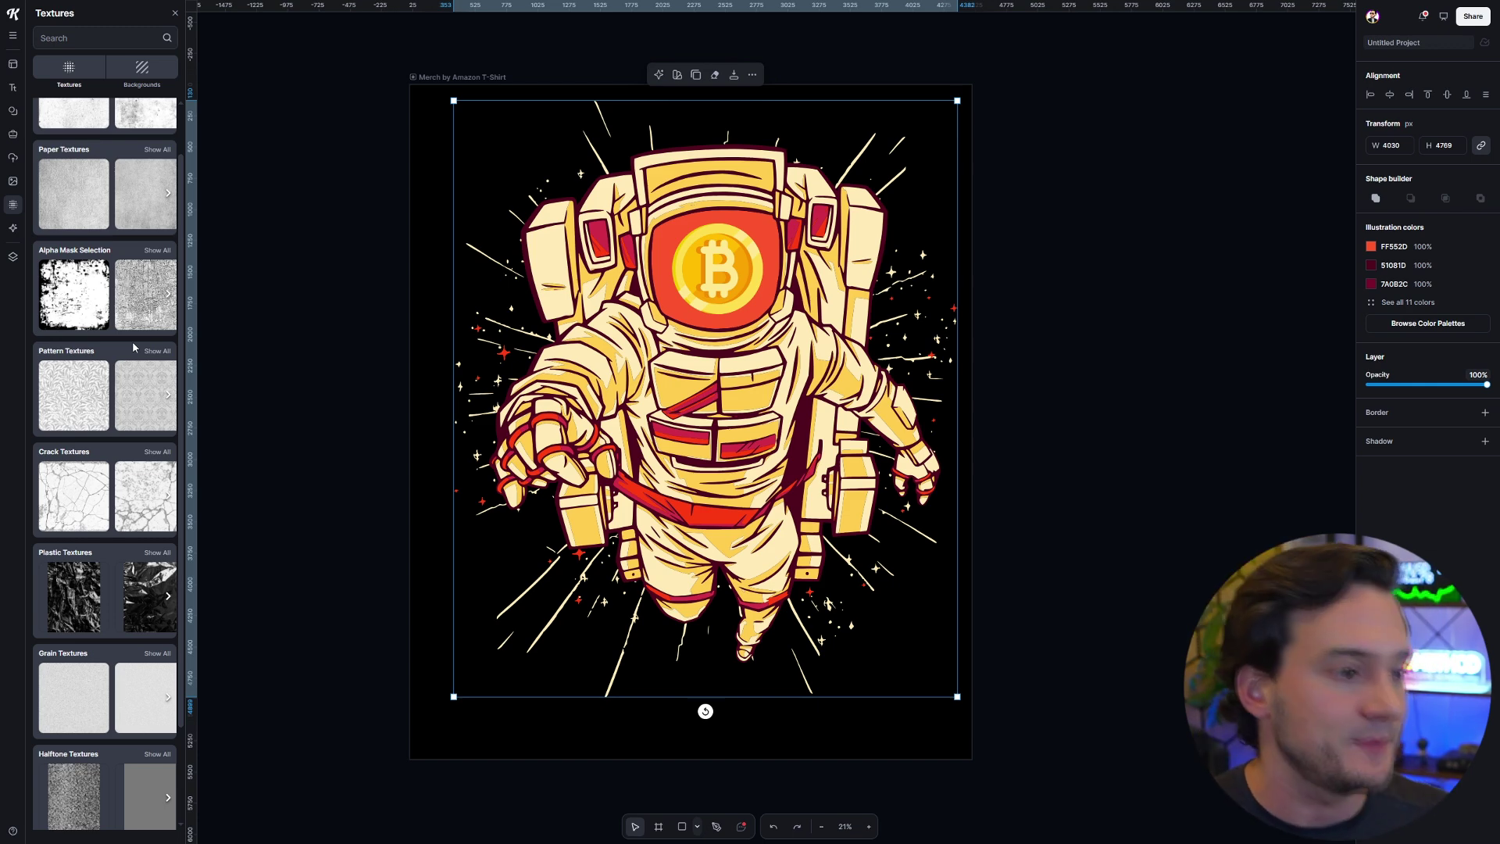
- Browse the texture categories, apply the first grunge texture to the artboard, and turn on Mask Texture
scroll(117, 454, "down", 5)
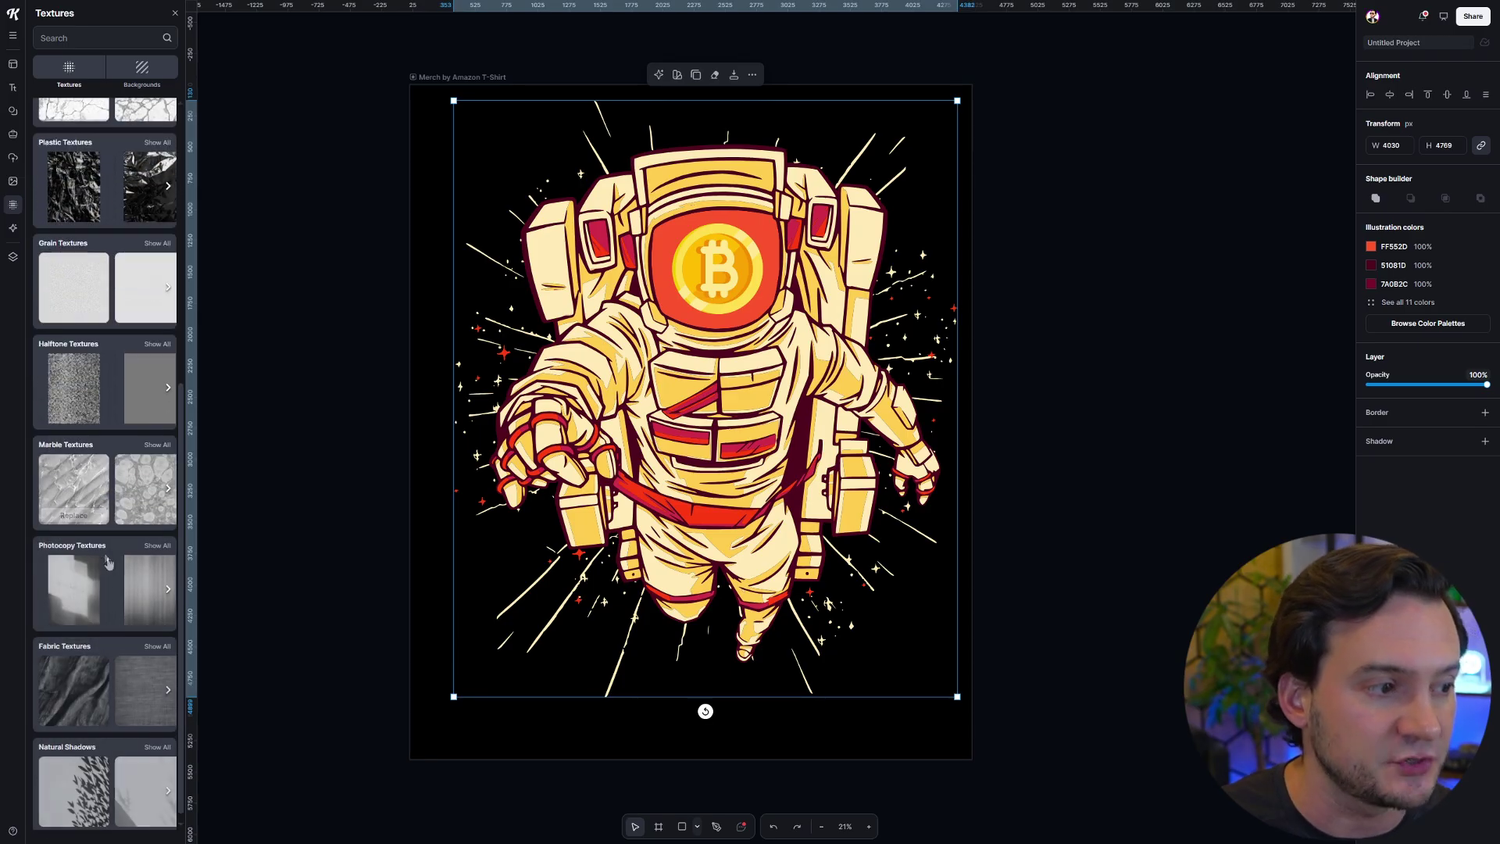
scroll(78, 469, "up", 6)
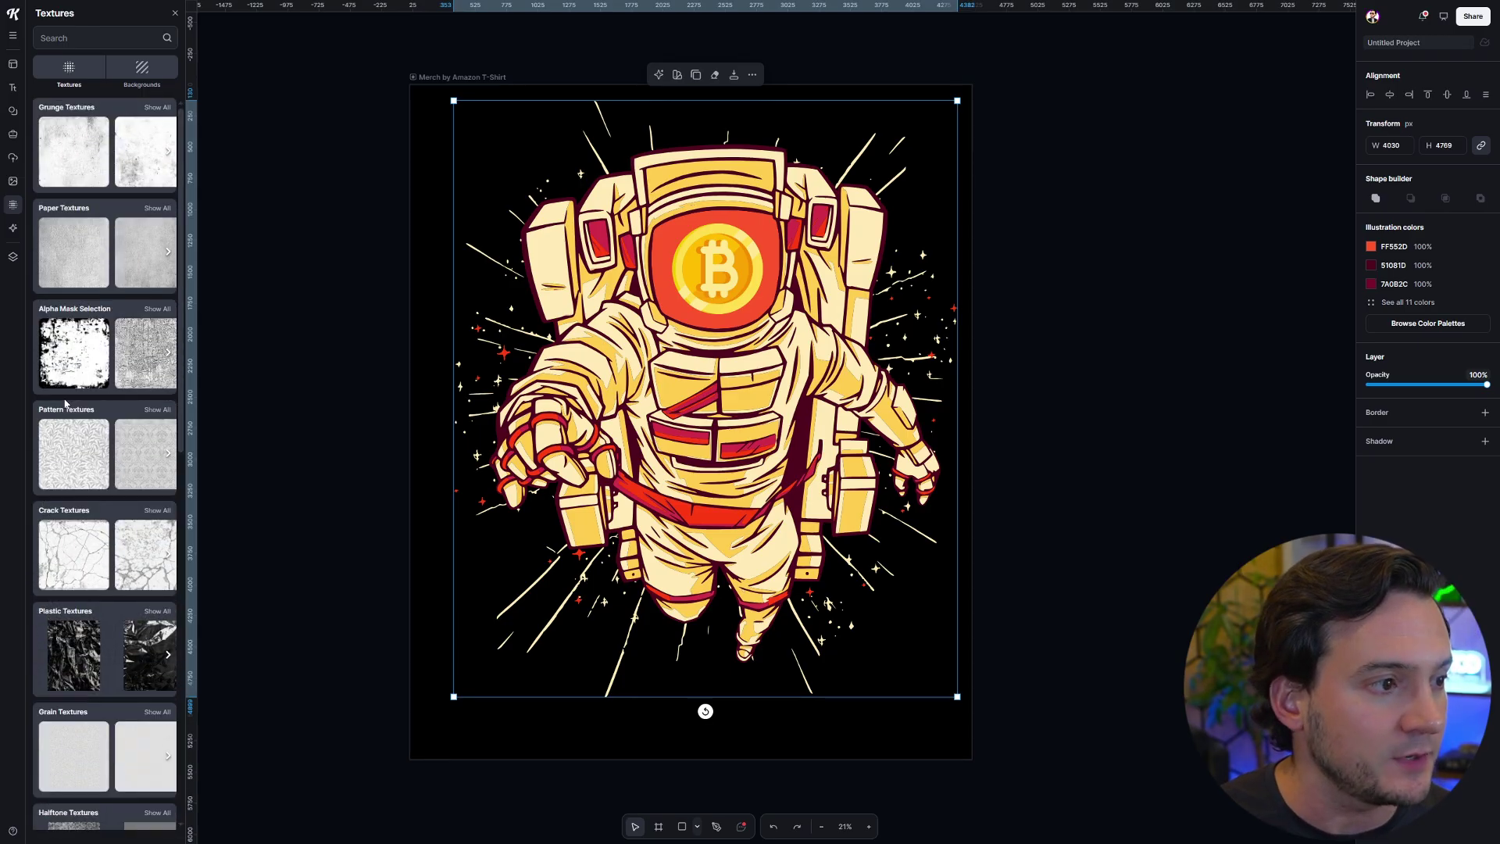
left_click(82, 162)
left_click(1397, 378)
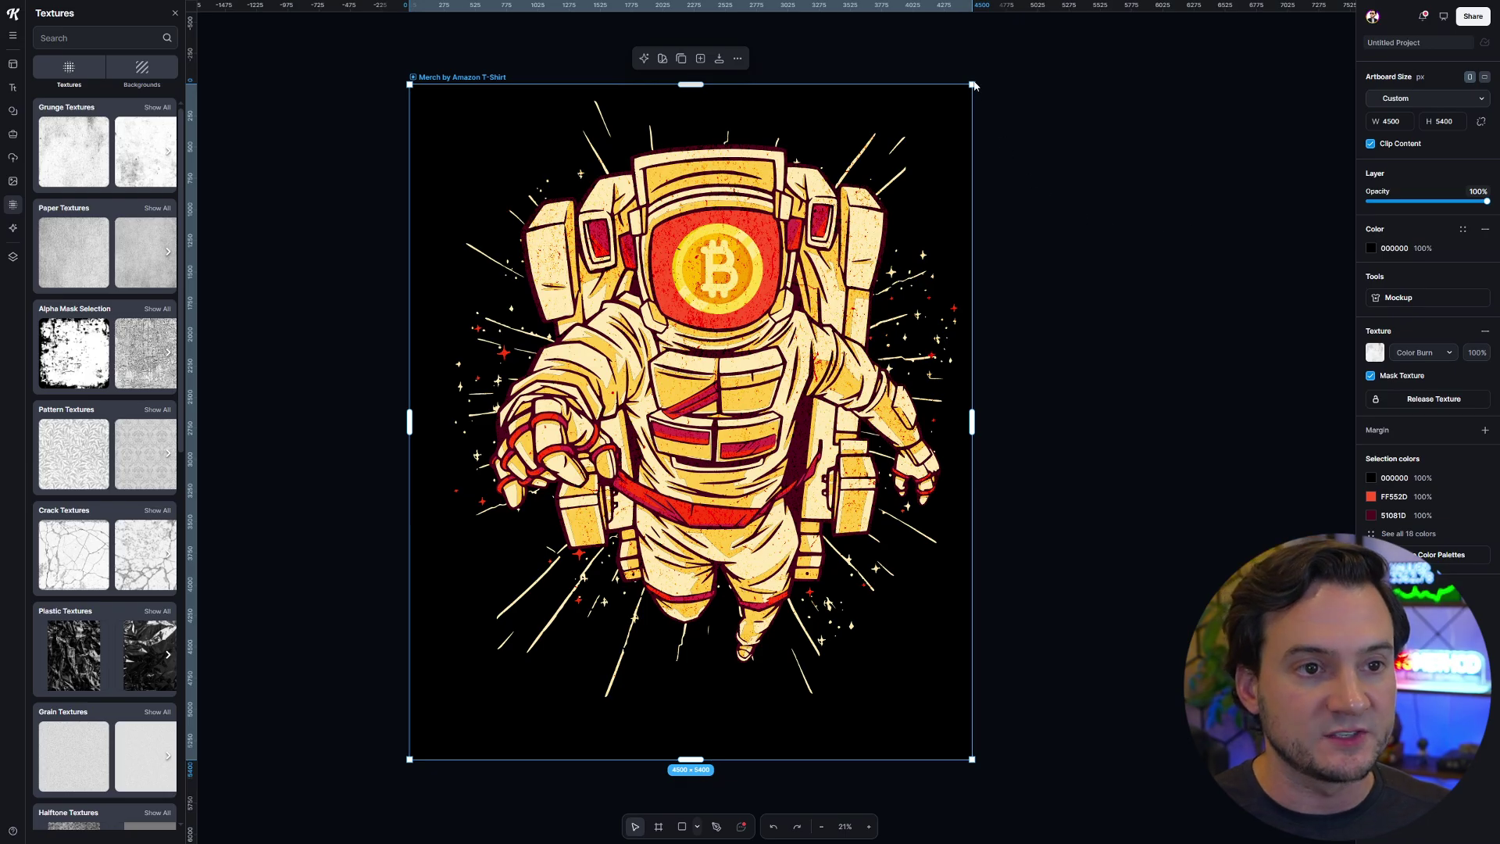
- Shrink the astronaut and its Bitcoin coin together to about 3055 × 3615 px and move them to the artboard's upper center
left_click(1043, 133)
left_click(908, 139)
left_click(908, 139)
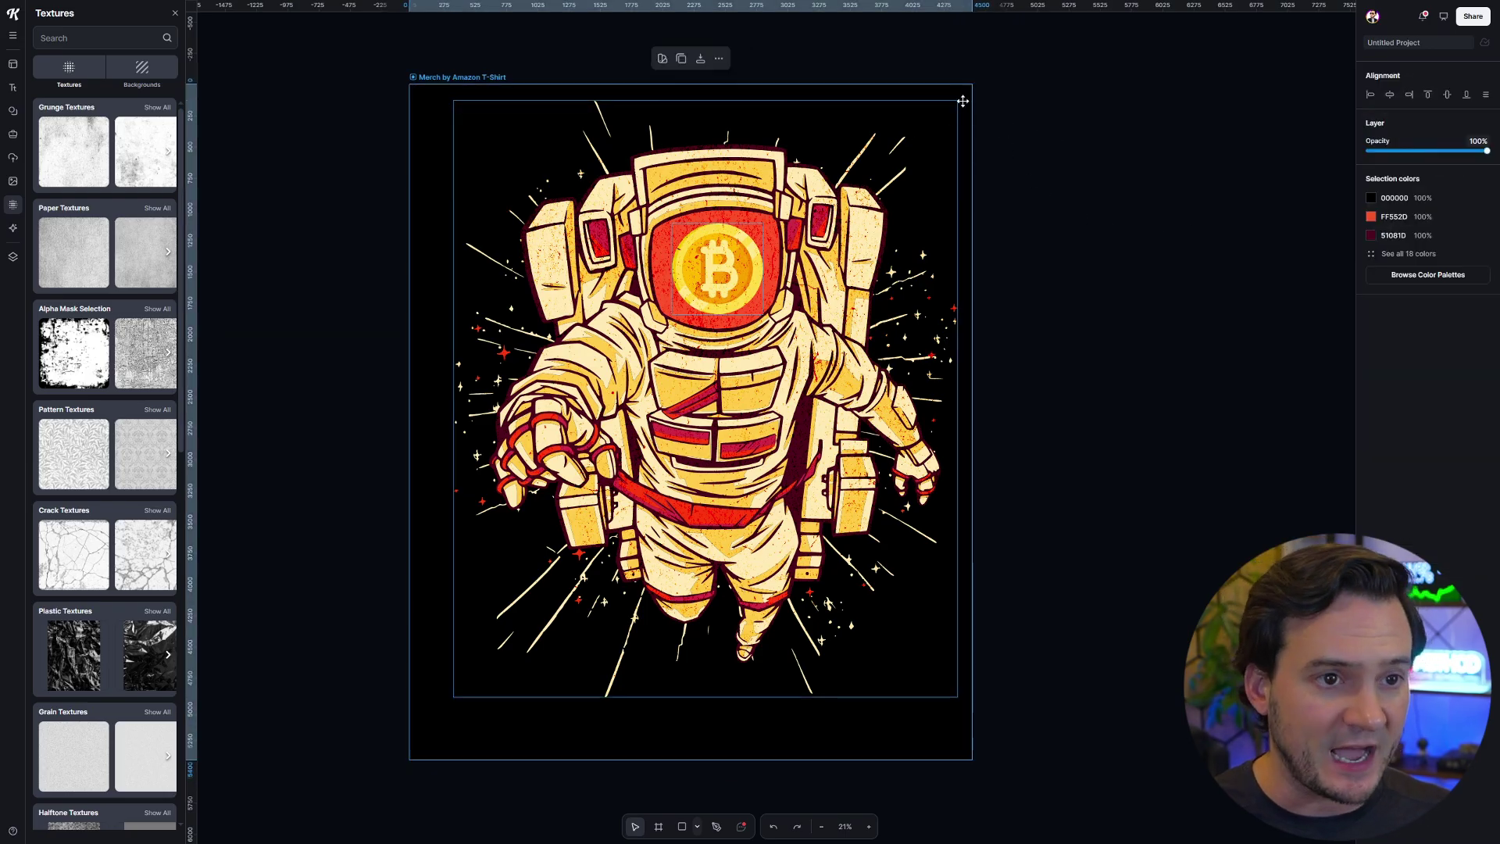
left_click(1068, 173)
left_click(750, 148)
left_click_drag(436, 119, 821, 410)
left_click_drag(954, 106, 814, 228)
left_click_drag(747, 350, 791, 193)
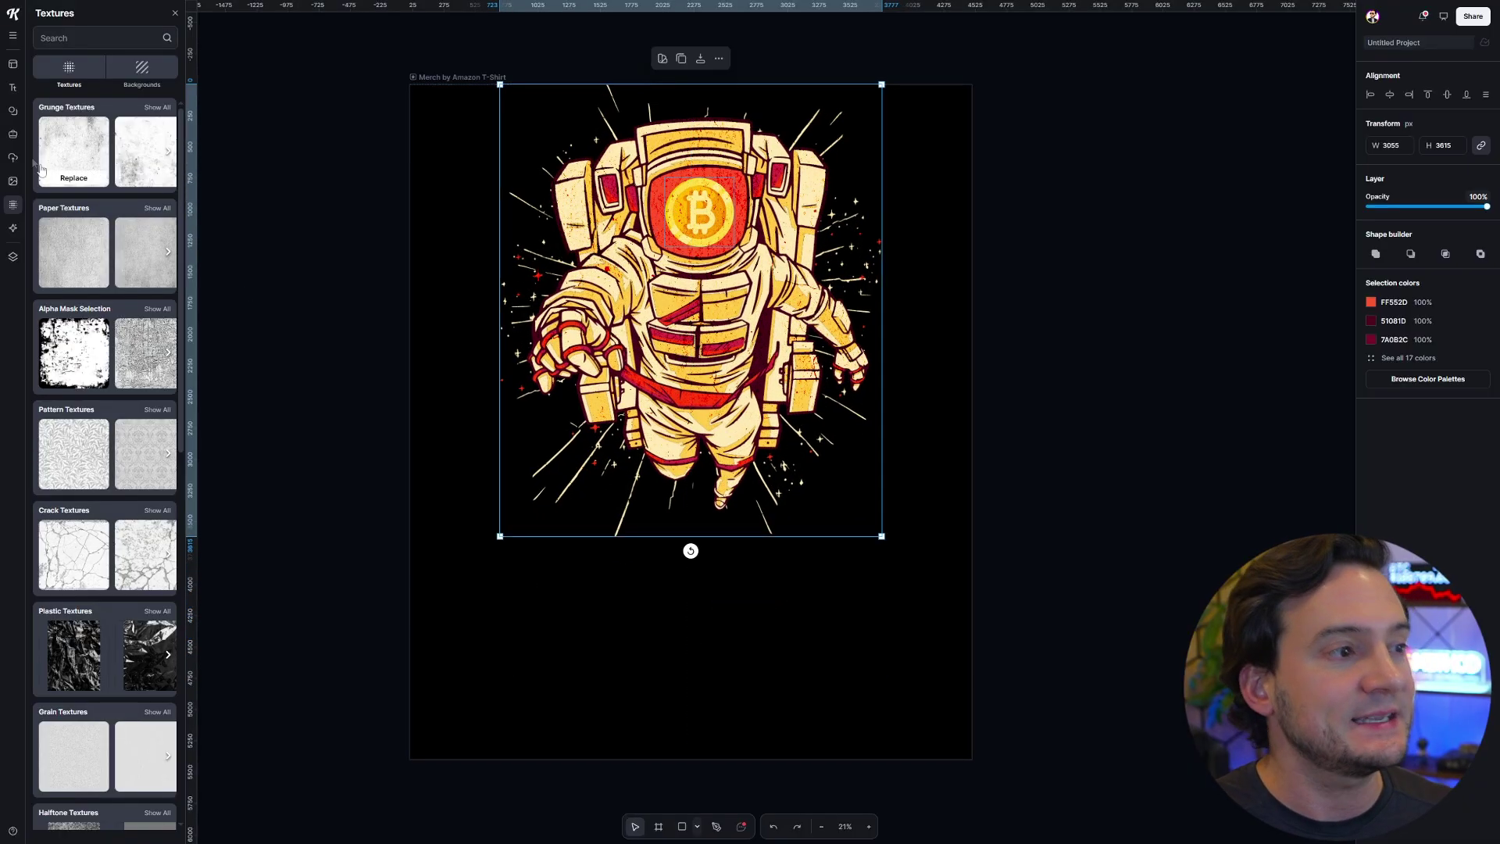
- Add the Untitled MAJESTY title pair, color it white, FFFFFF, and place it below the astronaut
left_click(14, 87)
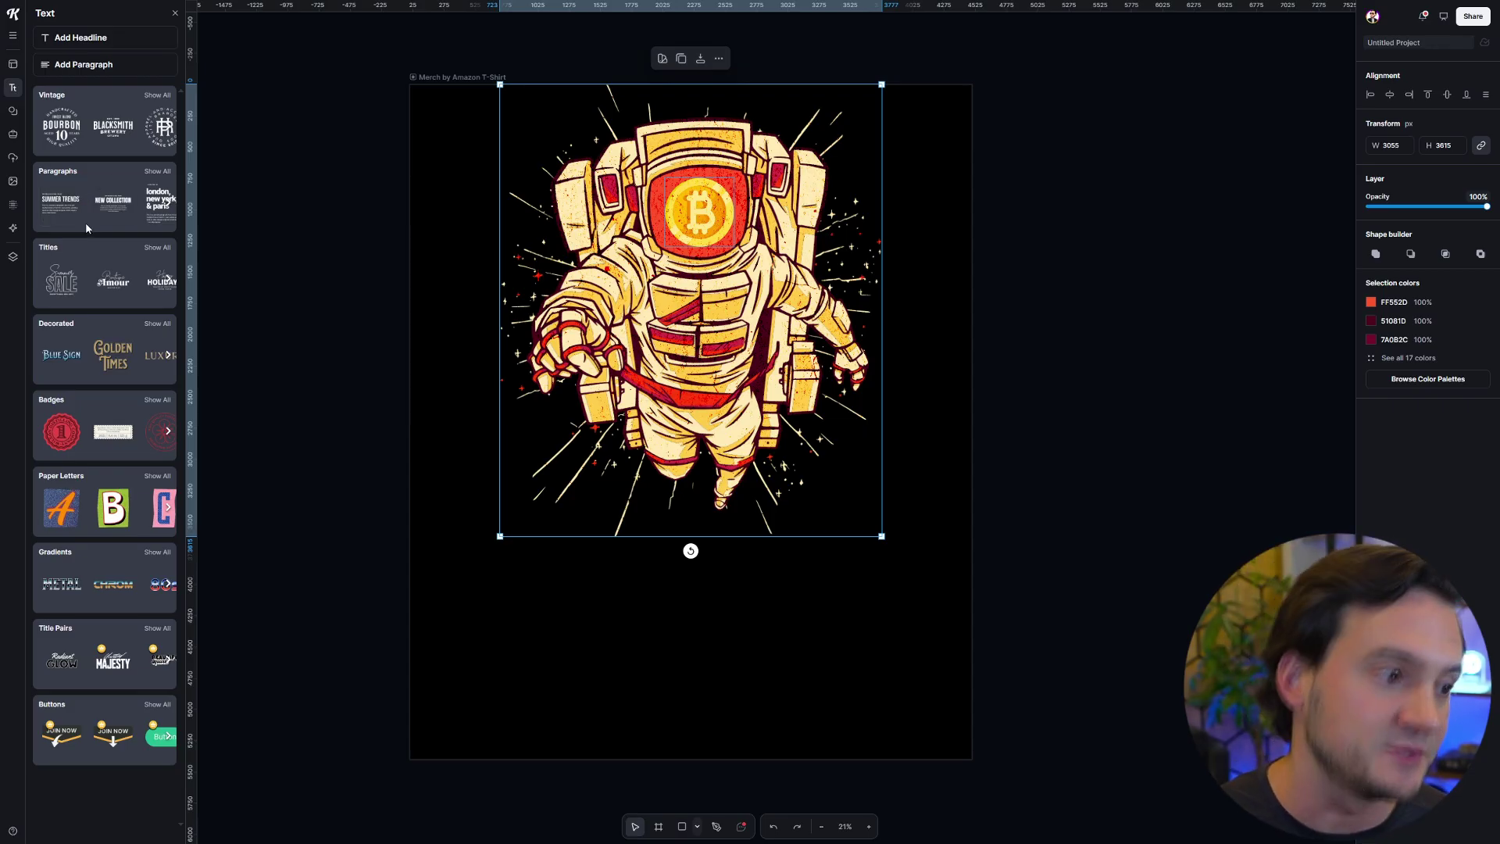
left_click(121, 667)
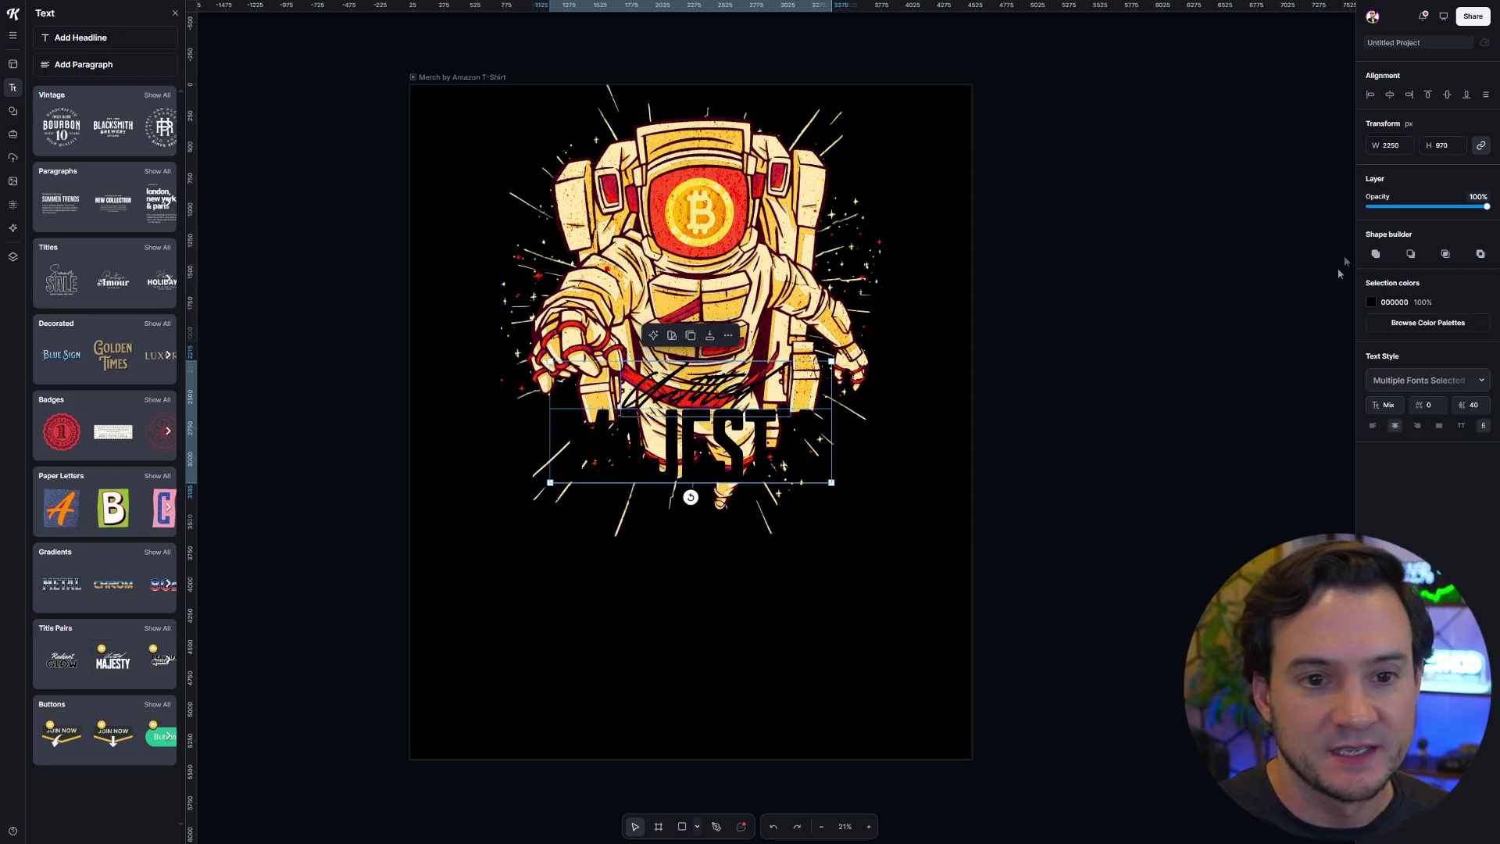
left_click(1372, 302)
left_click(1203, 329)
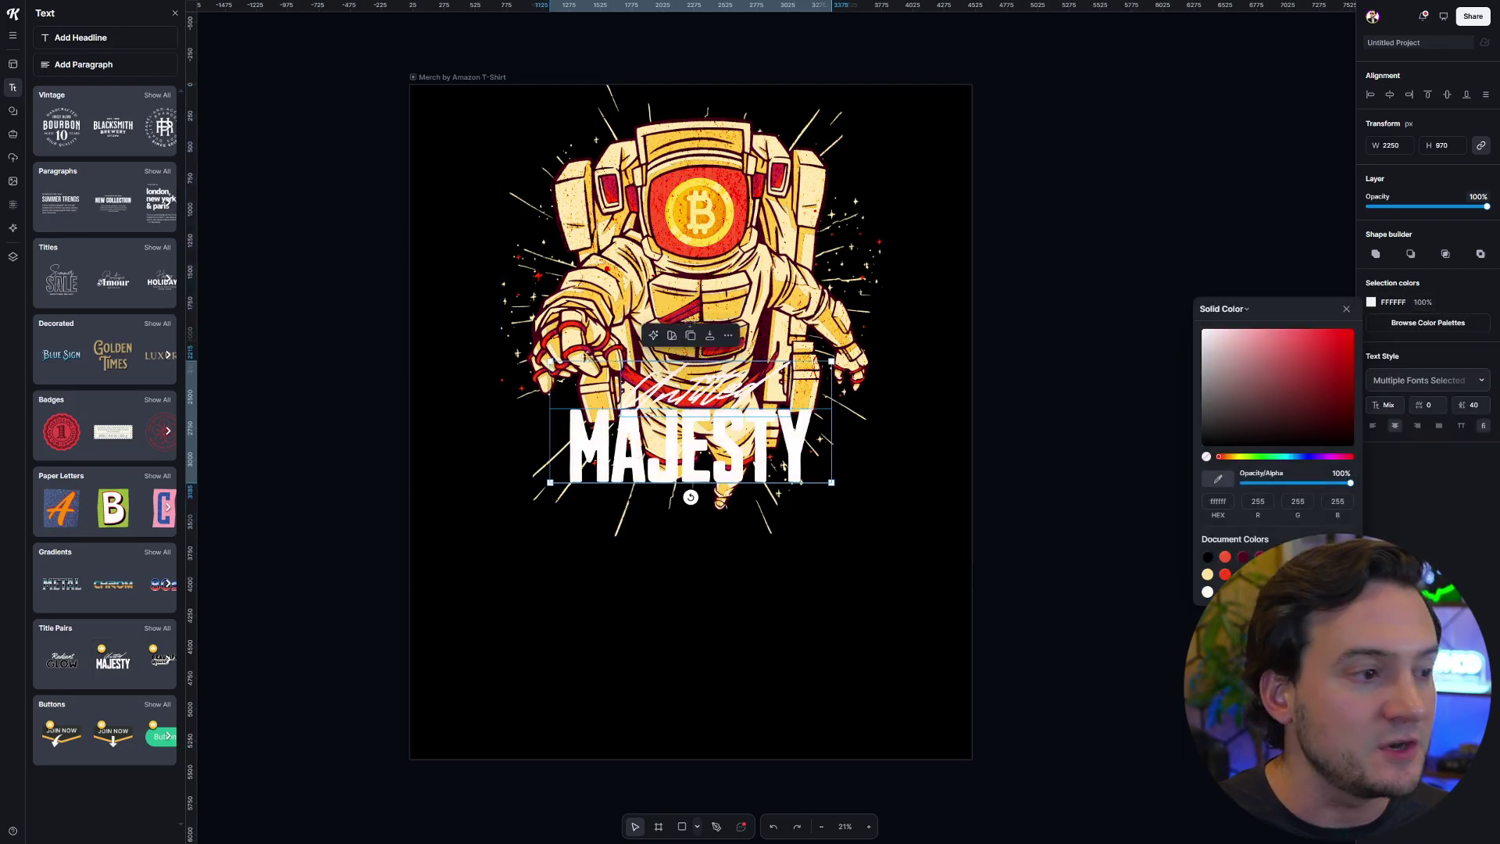
left_click_drag(693, 455, 708, 629)
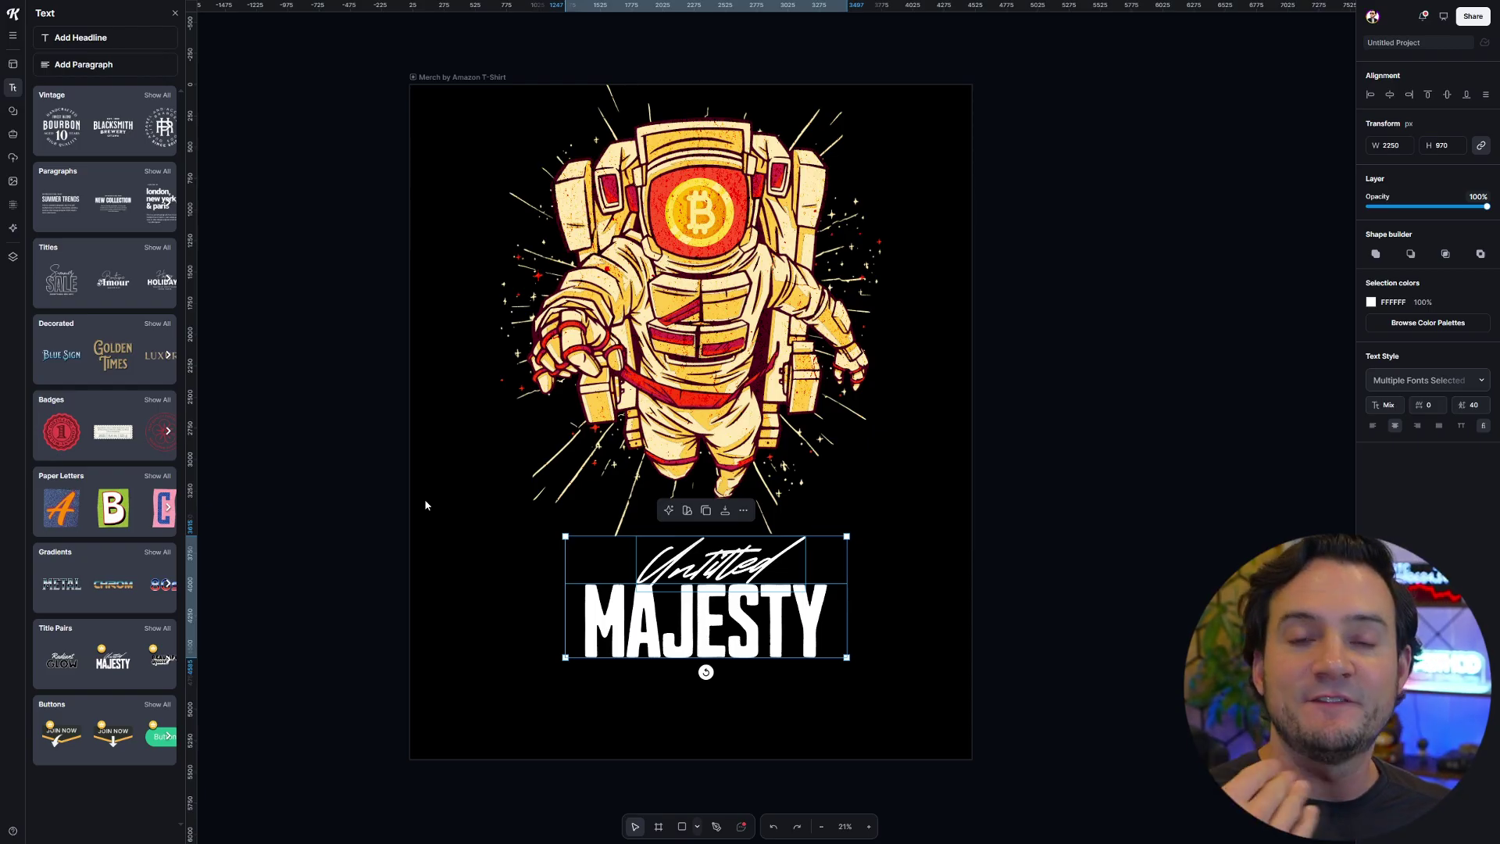
- Replace the script text Untitled with Stay Humble and move the MAJESTY line down, clear of it
left_click(863, 563)
double_click(752, 572)
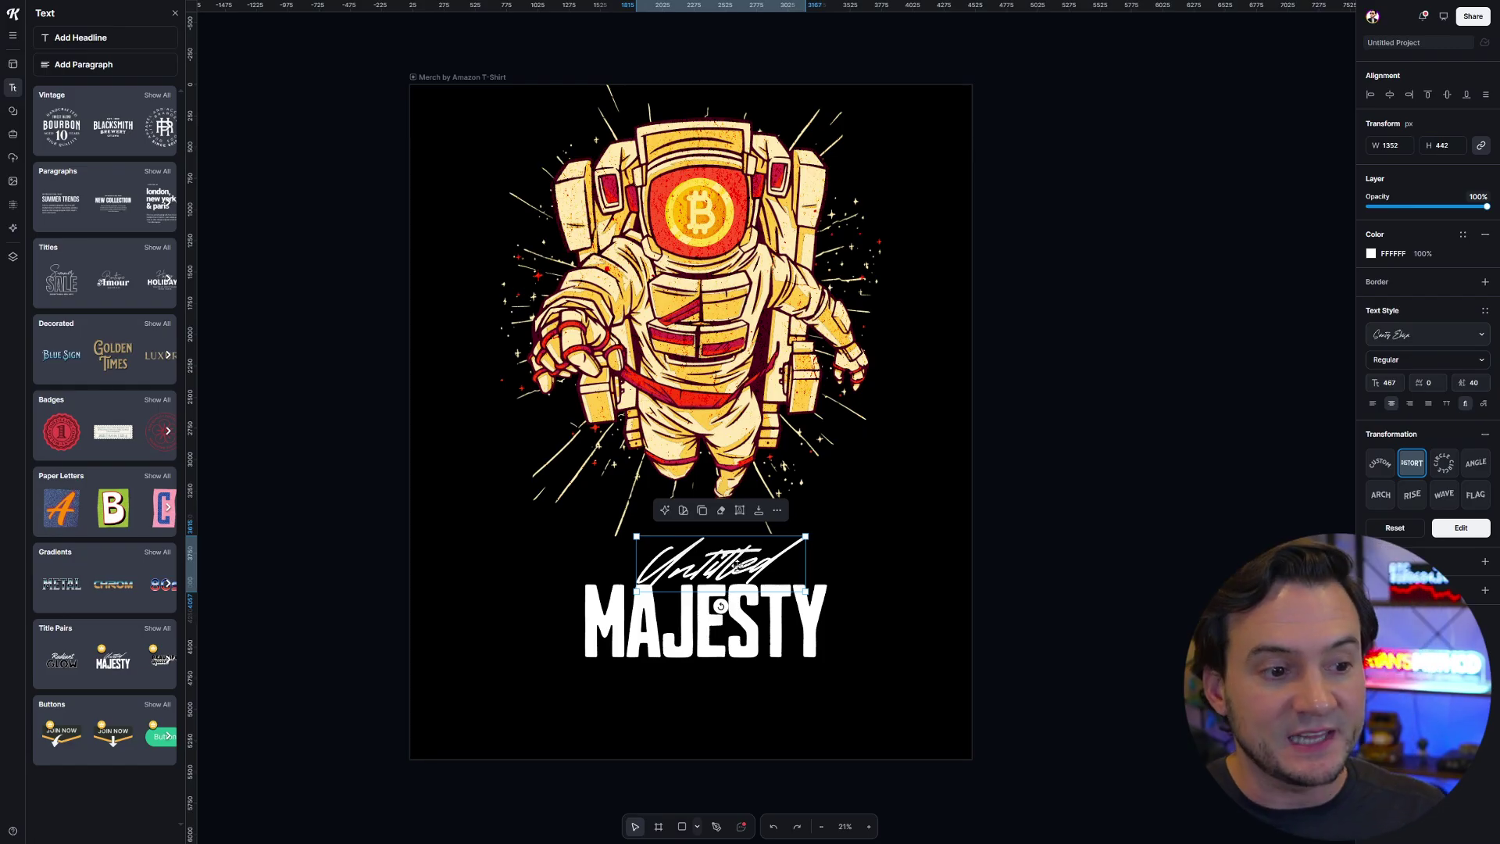
double_click(736, 564)
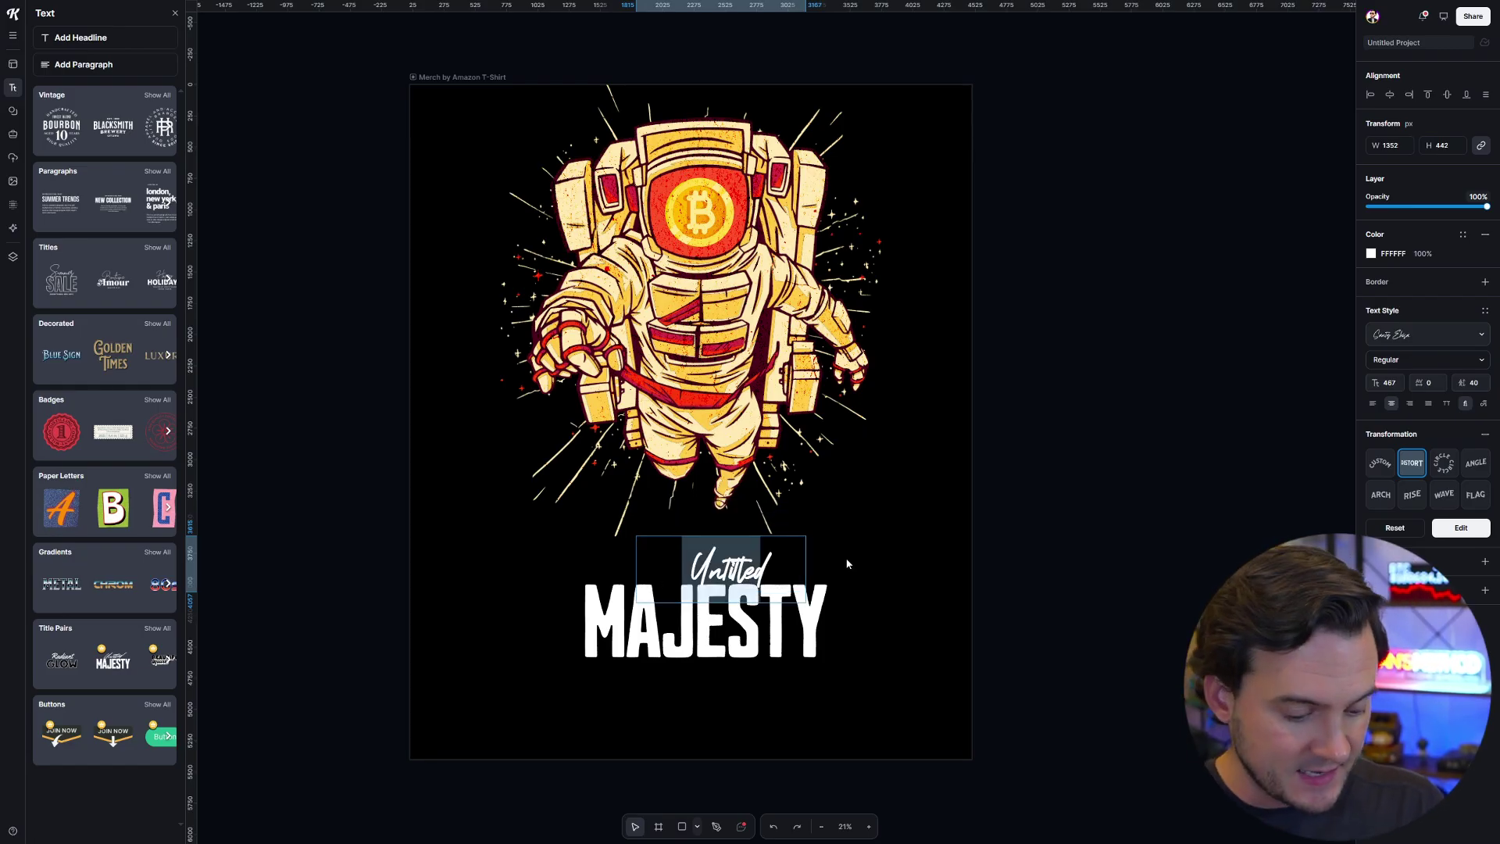
type("Stay Humble")
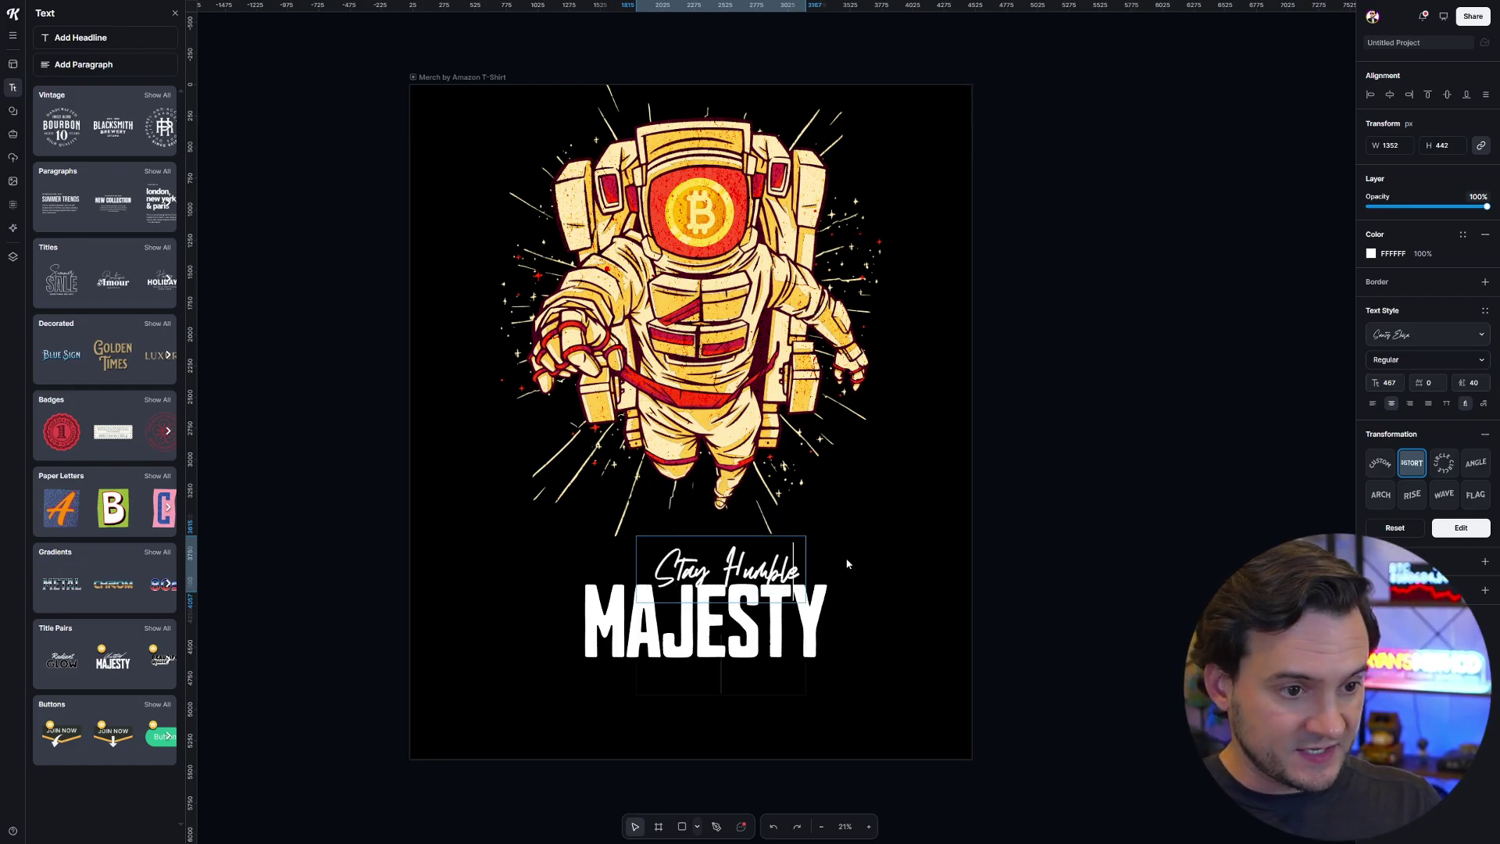
left_click(904, 566)
left_click(764, 592)
left_click(764, 590, "shift")
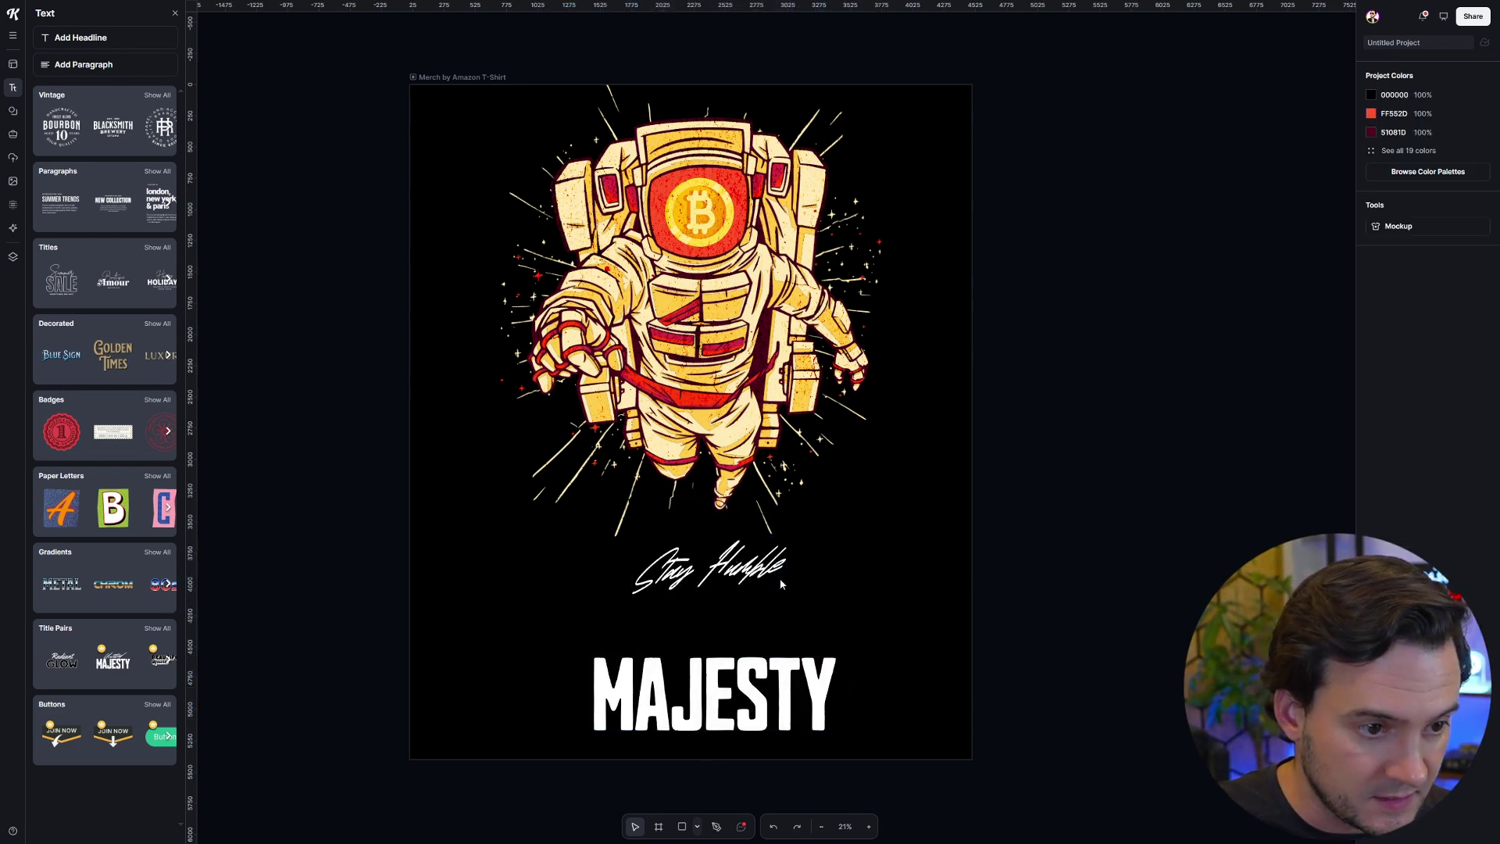
- Remove the slant from the Stay Humble text by switching its transformation away from Distort and back again
left_click(722, 564)
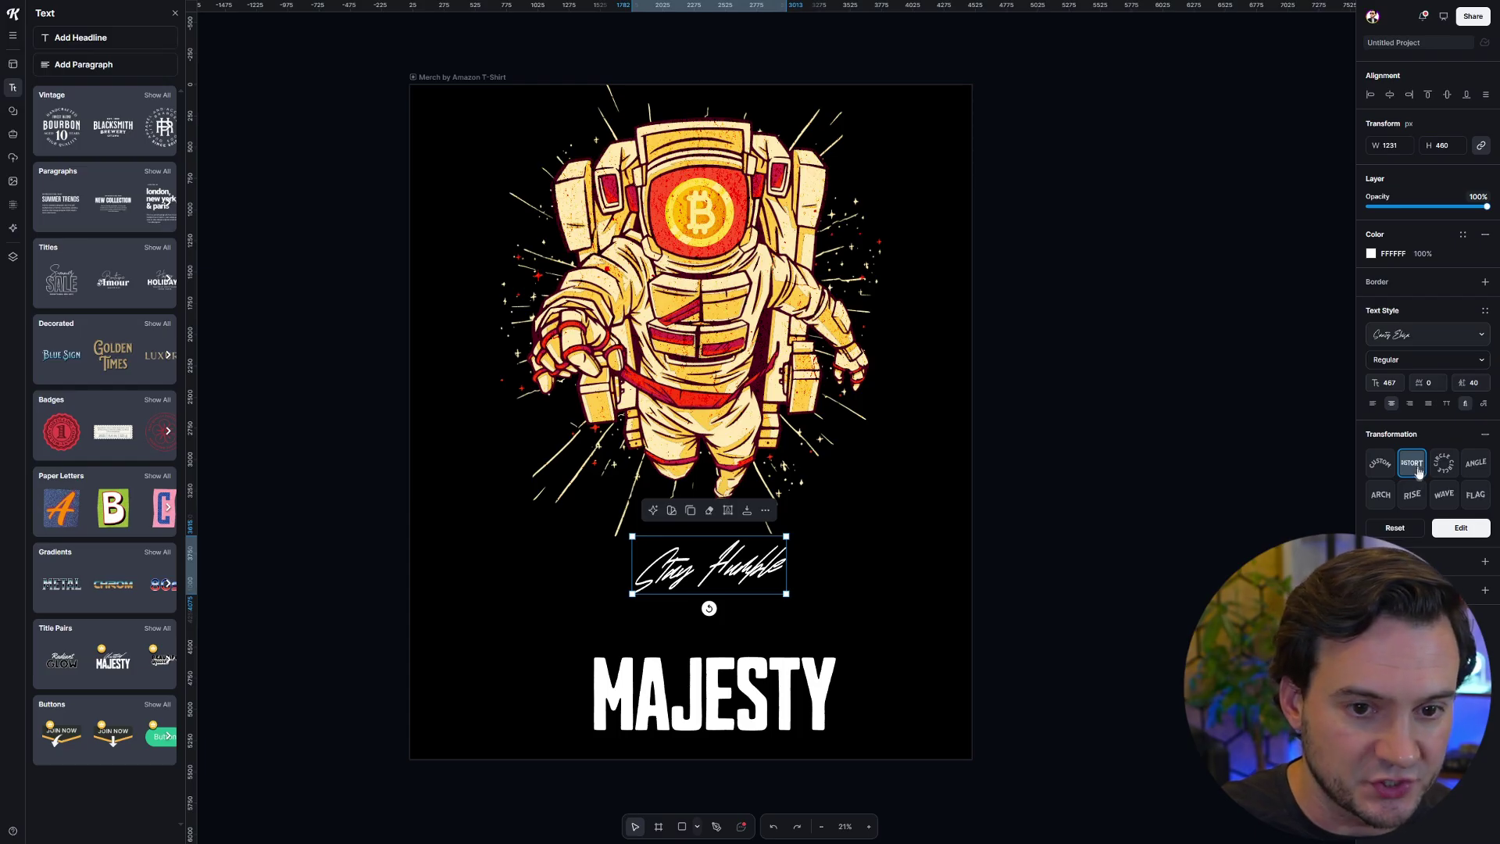
left_click(1444, 463)
left_click(1411, 462)
left_click(823, 595)
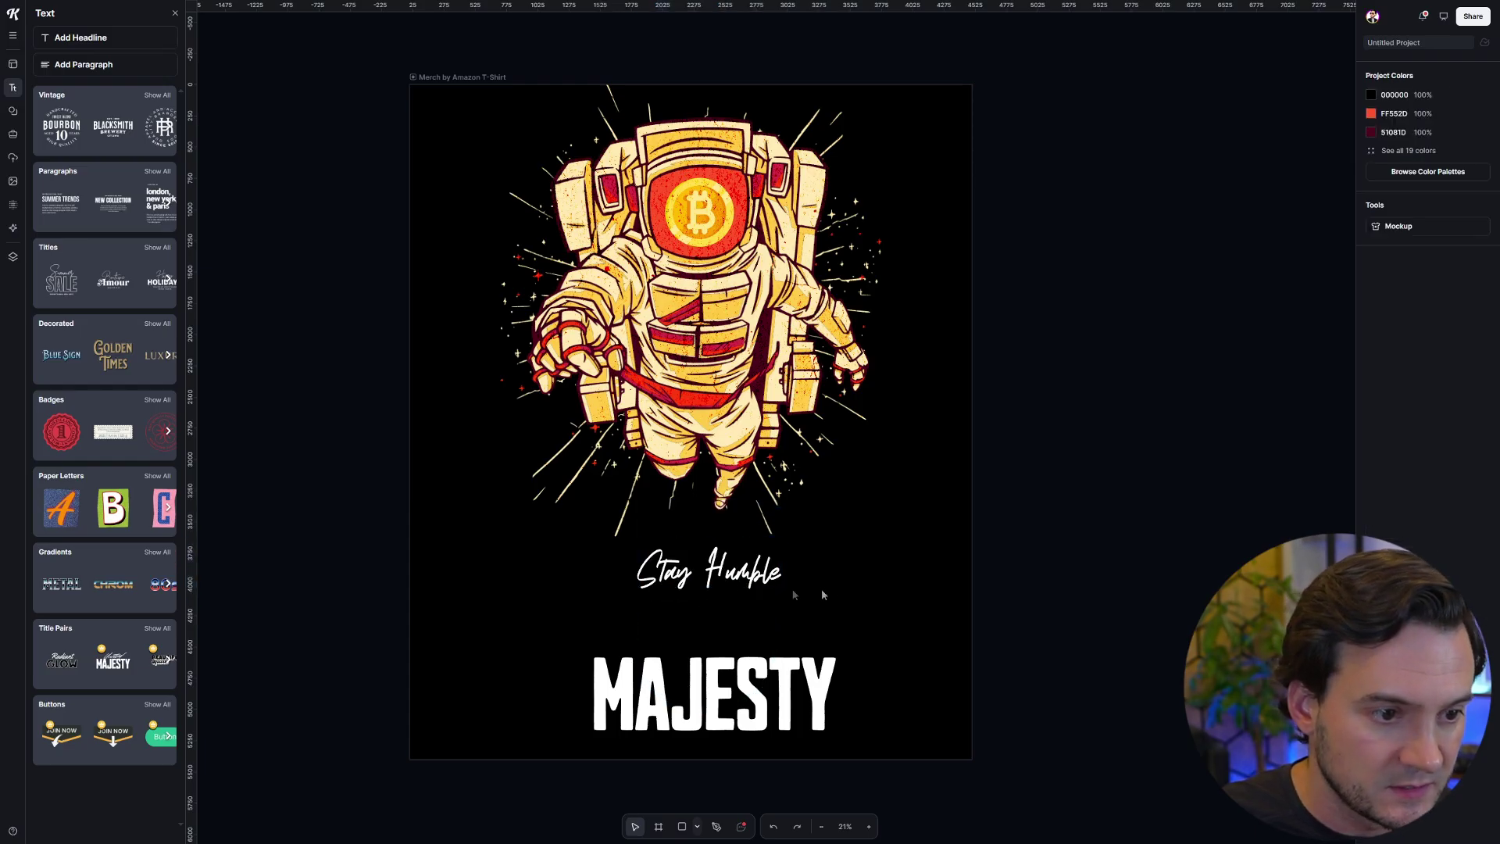
- Enlarge the Stay Humble text to about 1881 × 622 px and center it above MAJESTY
left_click(748, 576)
key("Escape")
left_click(748, 576)
left_click_drag(748, 576, 850, 617)
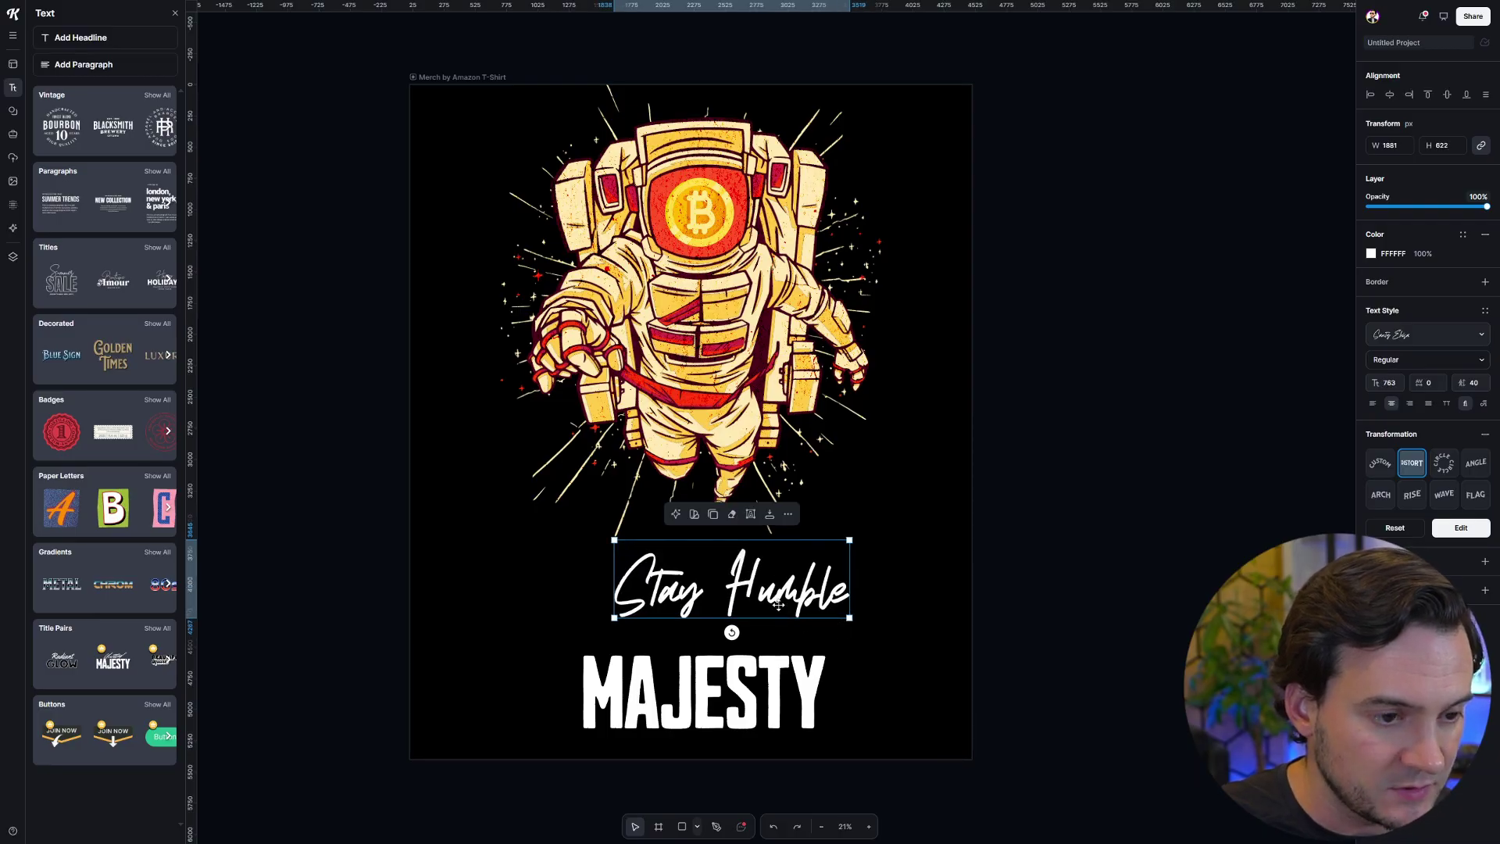
key("ctrl+a")
left_click_drag(762, 588, 733, 588)
key("Escape")
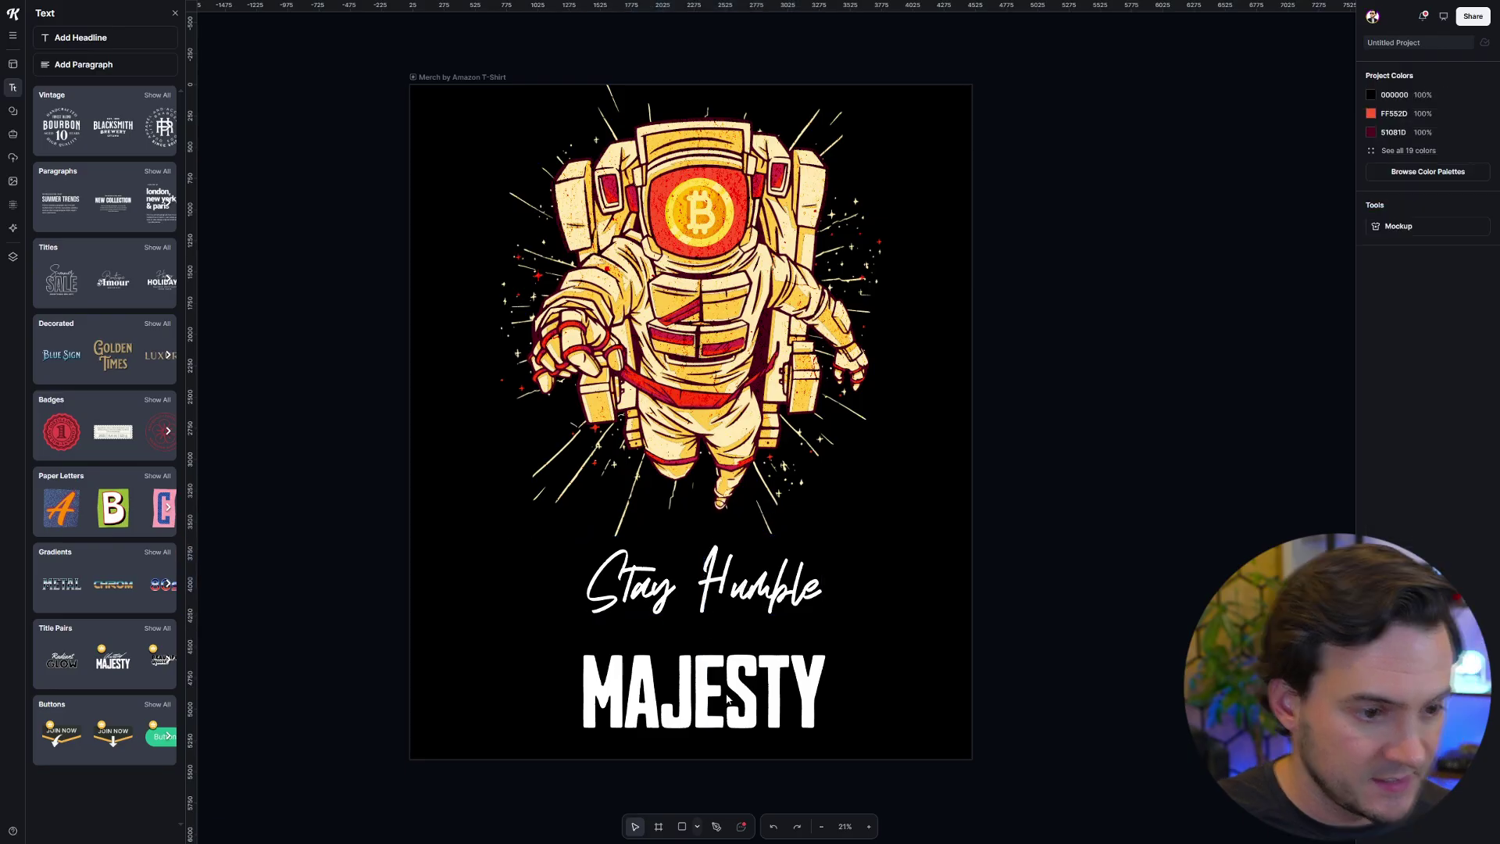
- Replace MAJESTY with STACK SATS, enlarge its text box to the artboard's width, and place it directly under Stay Humble
left_click(756, 687)
double_click(756, 686)
type("STACK SATS")
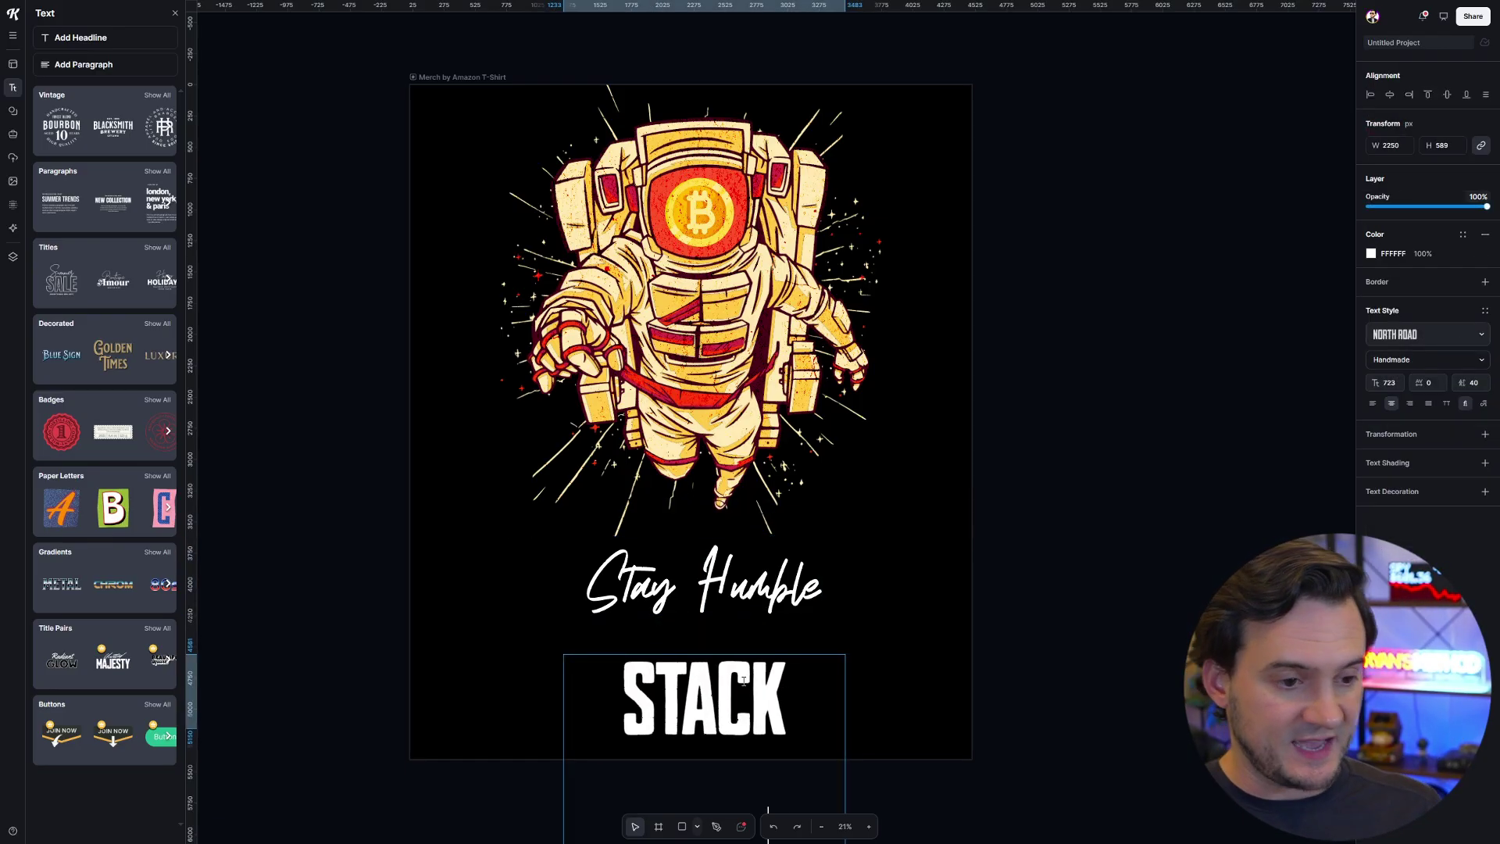
key("Escape")
left_click_drag(830, 738, 971, 734)
key("Escape")
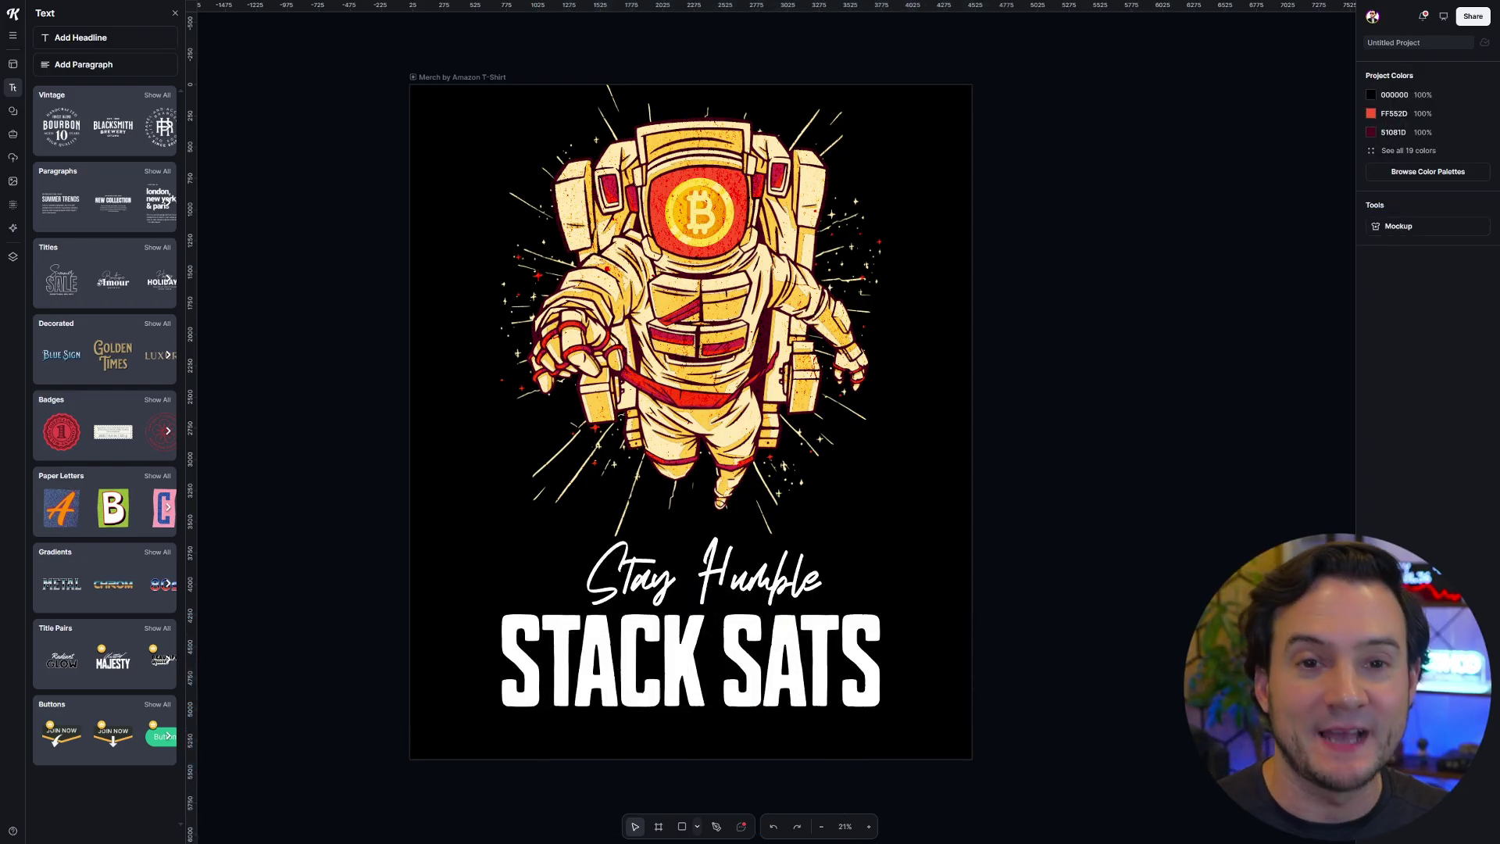
- Move the STACK SATS text down toward the artboard's lower edge
left_click(707, 553)
left_click(688, 660, "shift")
left_click(1046, 507)
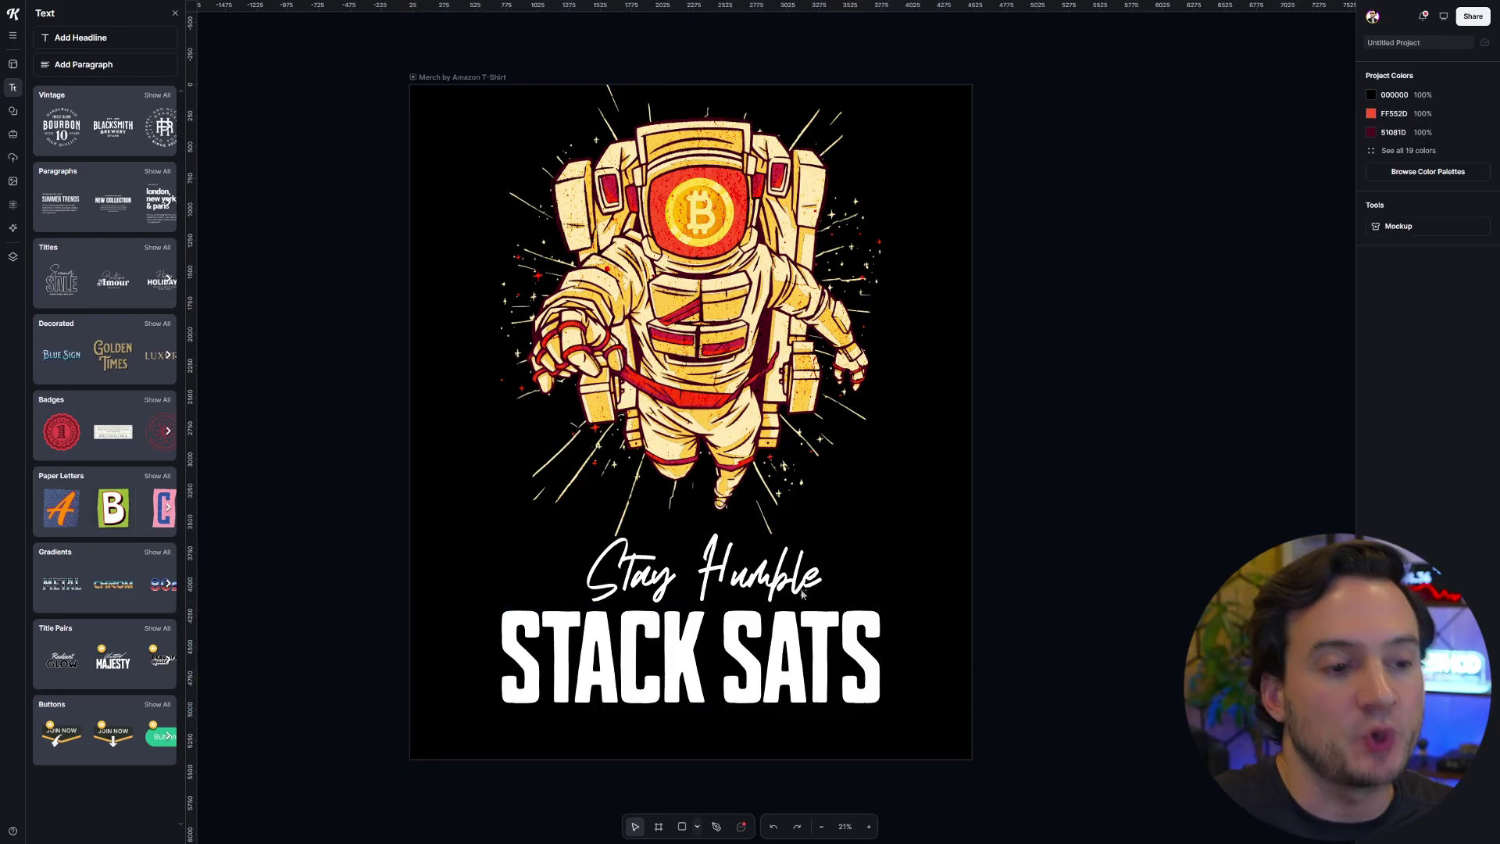
left_click(746, 652)
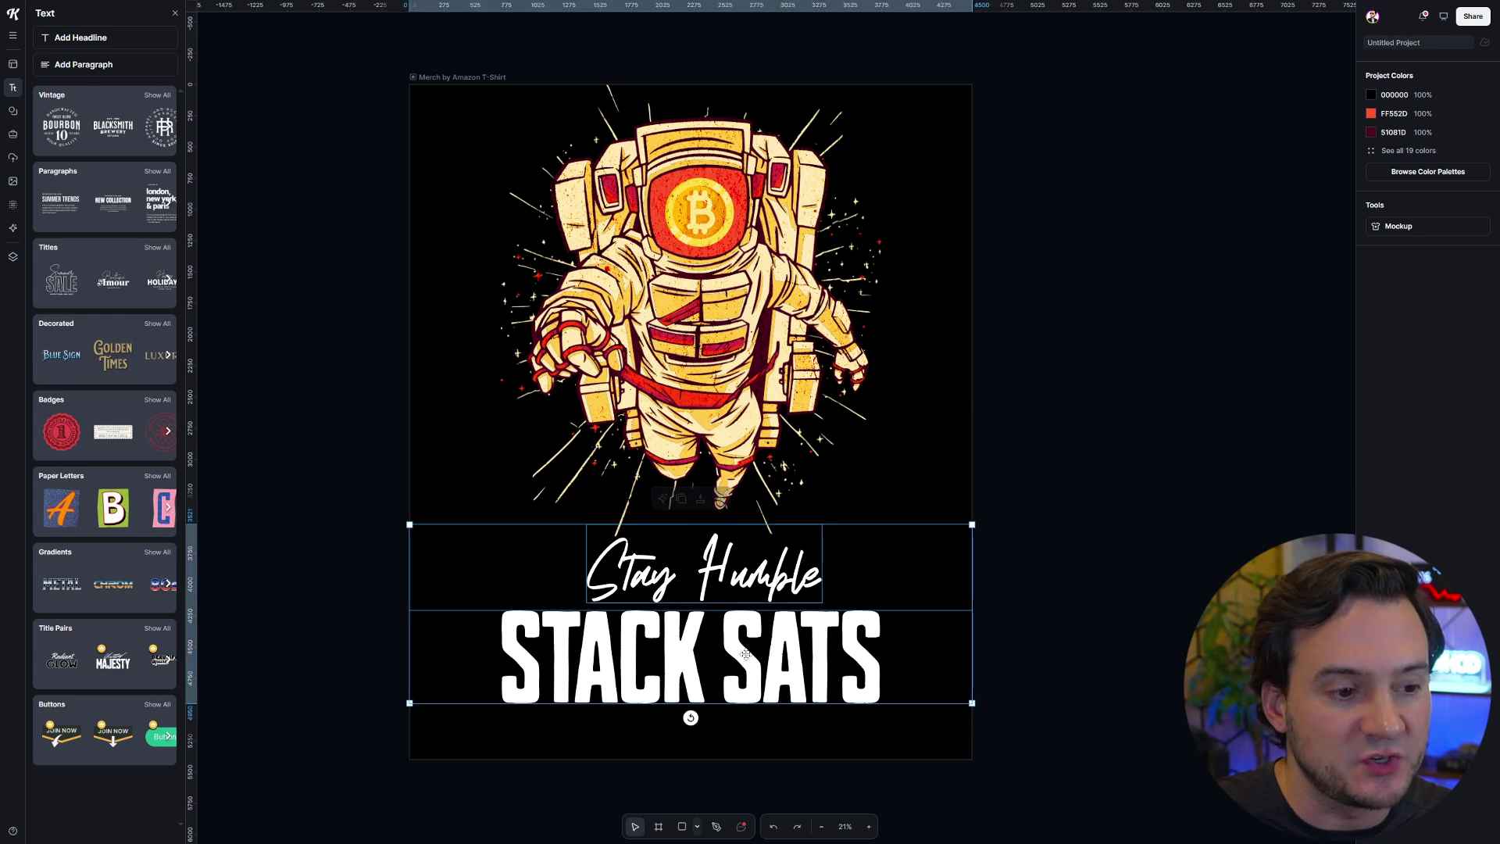
left_click_drag(738, 643, 735, 677)
- Move Stay Humble aside beside the astronaut and lower the astronaut with its coin to just above STACK SATS
left_click(758, 570, "shift")
left_click(758, 570)
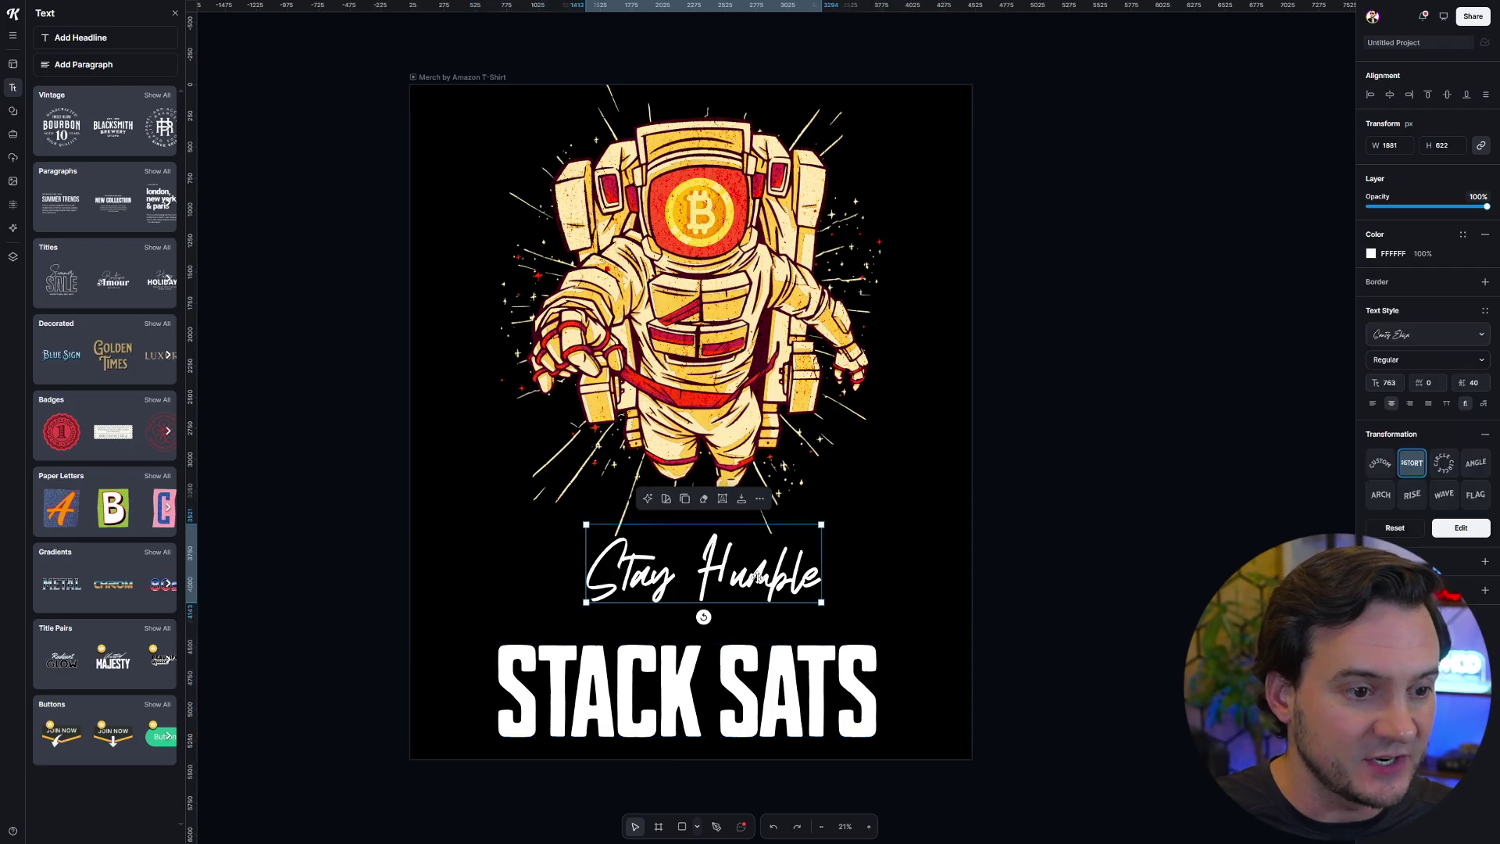
left_click_drag(758, 571, 937, 223)
left_click(701, 215)
left_click_drag(712, 240, 711, 281)
left_click(692, 336)
left_click_drag(692, 336, 694, 389)
- Place the Stay Humble text above the astronaut and enlarge it to about 2343 × 775 px
left_click(902, 212)
left_click_drag(902, 213, 731, 145)
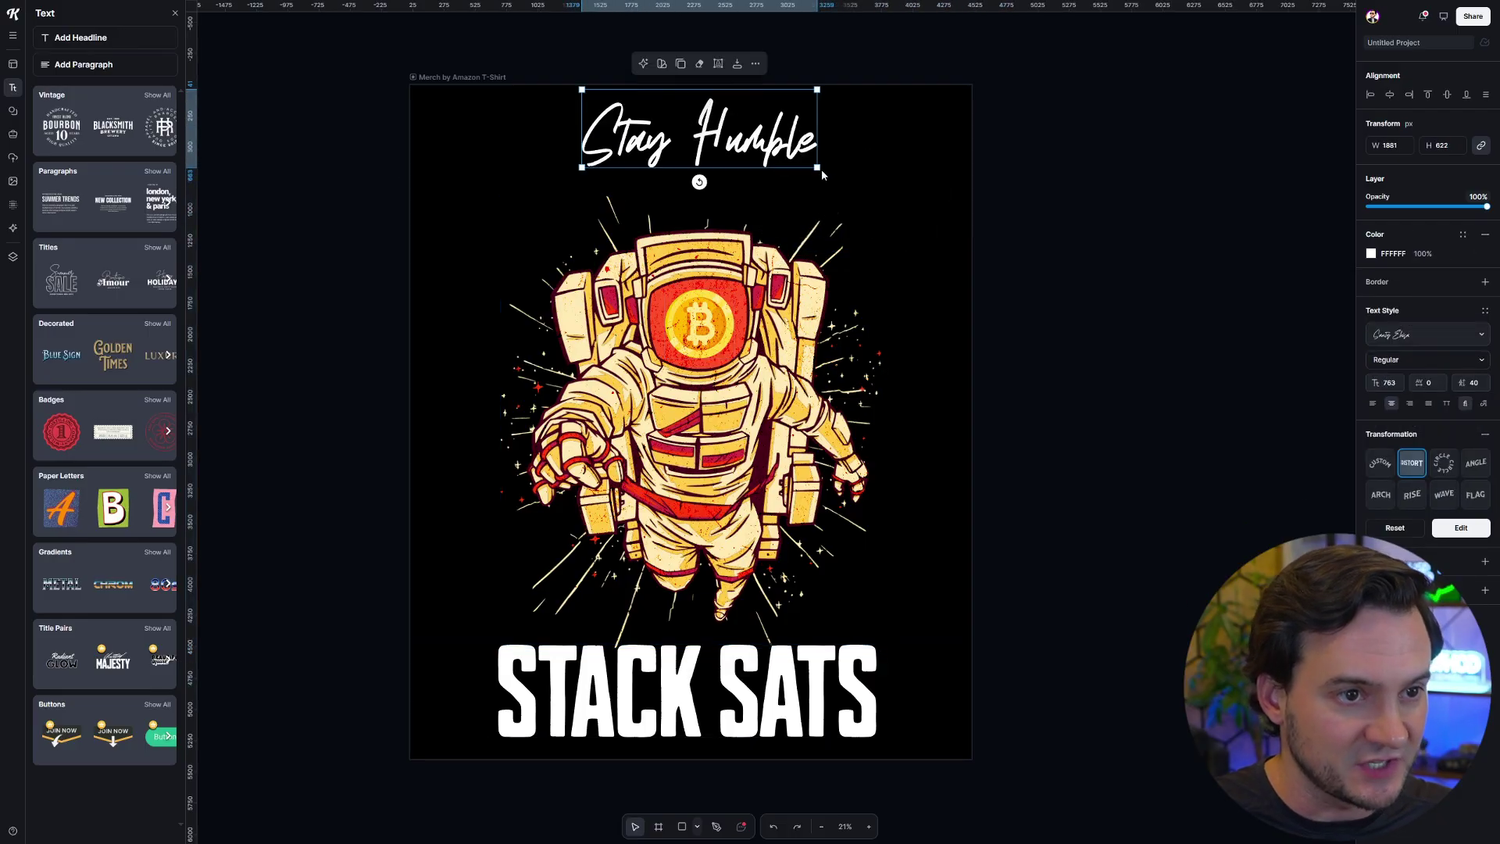
left_click_drag(877, 188, 897, 201)
left_click_drag(729, 141, 733, 139)
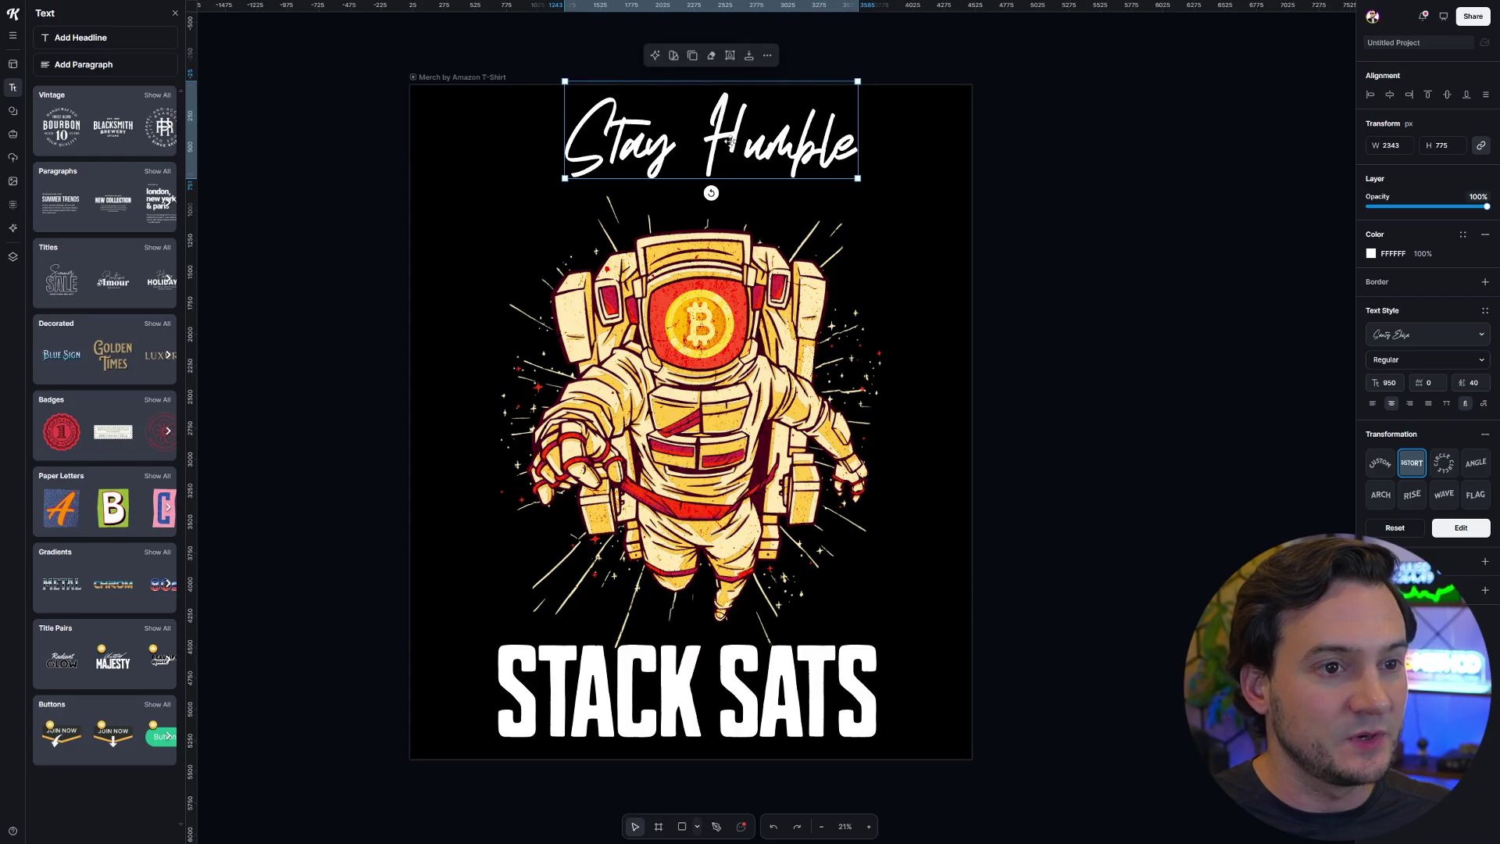
- Shift the astronaut with its coin and both text lines slightly upward to balance the layout
left_click_drag(717, 452, 717, 431)
left_click_drag(434, 227, 601, 304)
left_click_drag(704, 319, 704, 304)
left_click(711, 132)
left_click(818, 677, "shift")
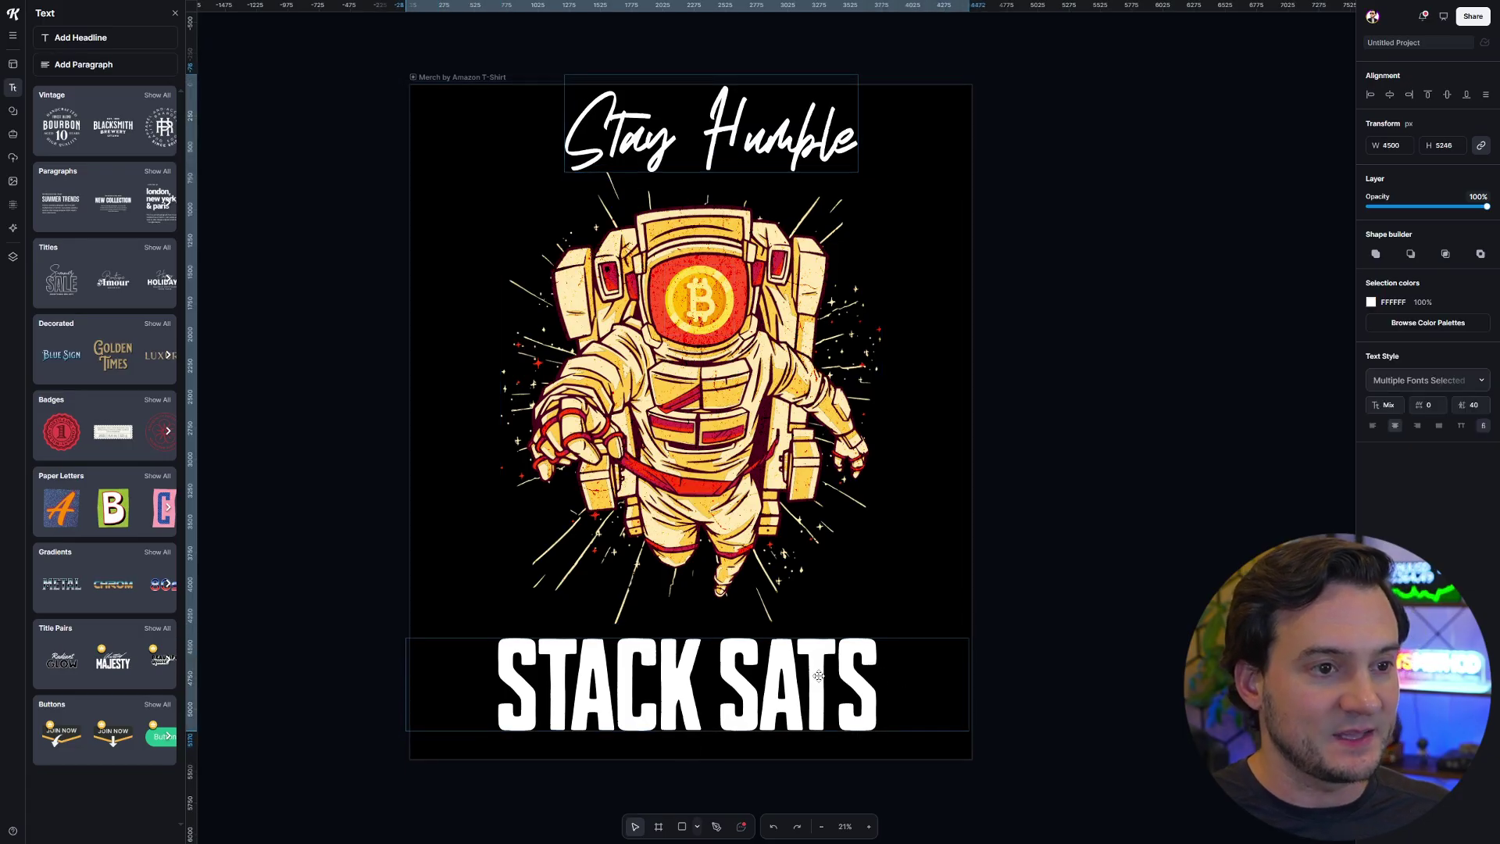
left_click(1062, 511)
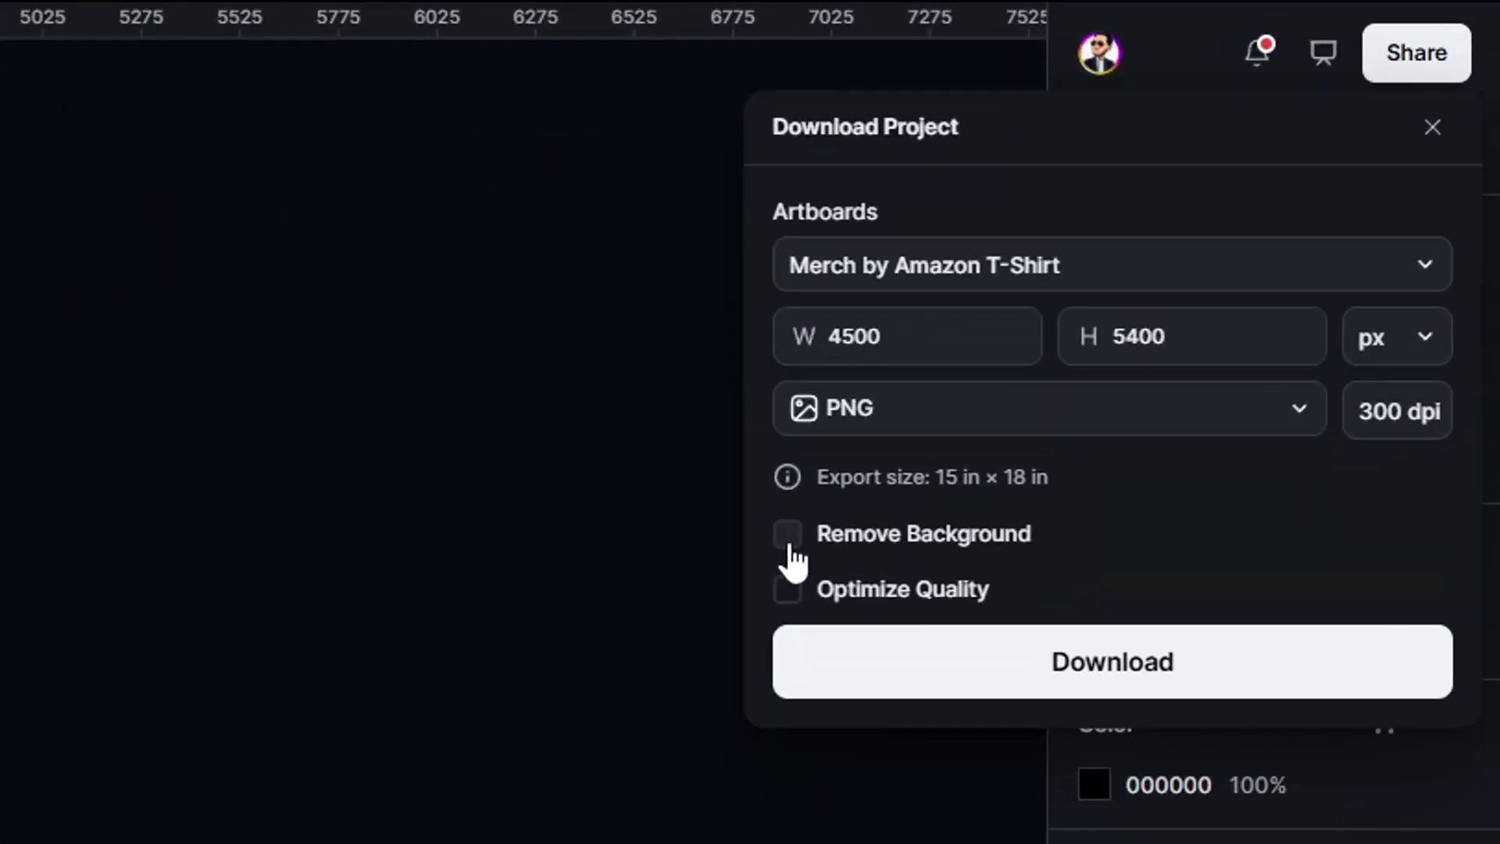
- Download the Merch by Amazon T-Shirt artboard as a PNG with Remove Background turned on
left_click(789, 545)
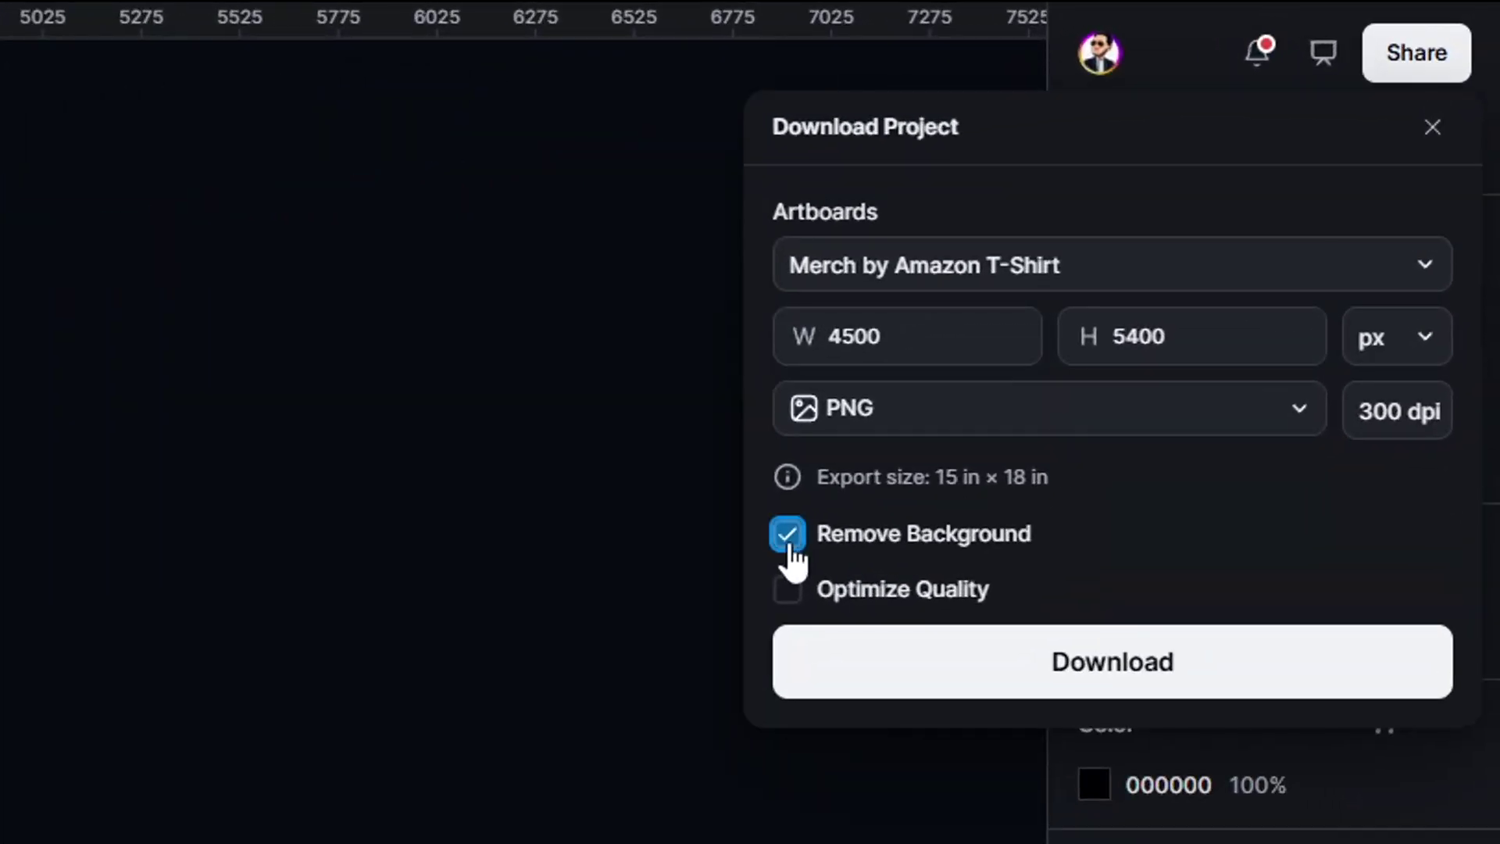
left_click(1126, 660)
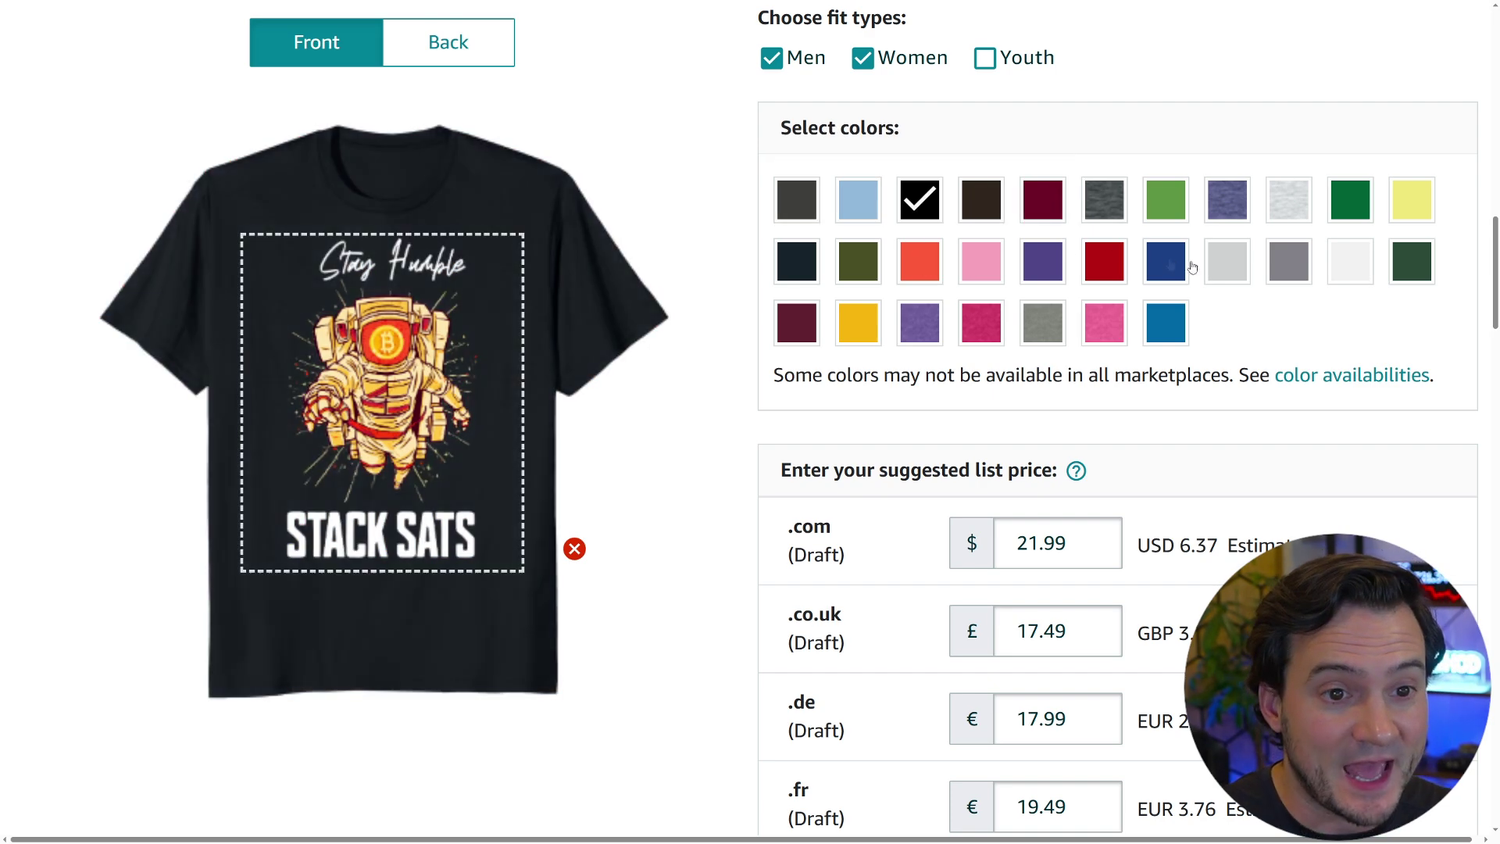
- Add the dark blue and Sapphire Blue shirt colors to the Merch by Amazon product
left_click(1170, 270)
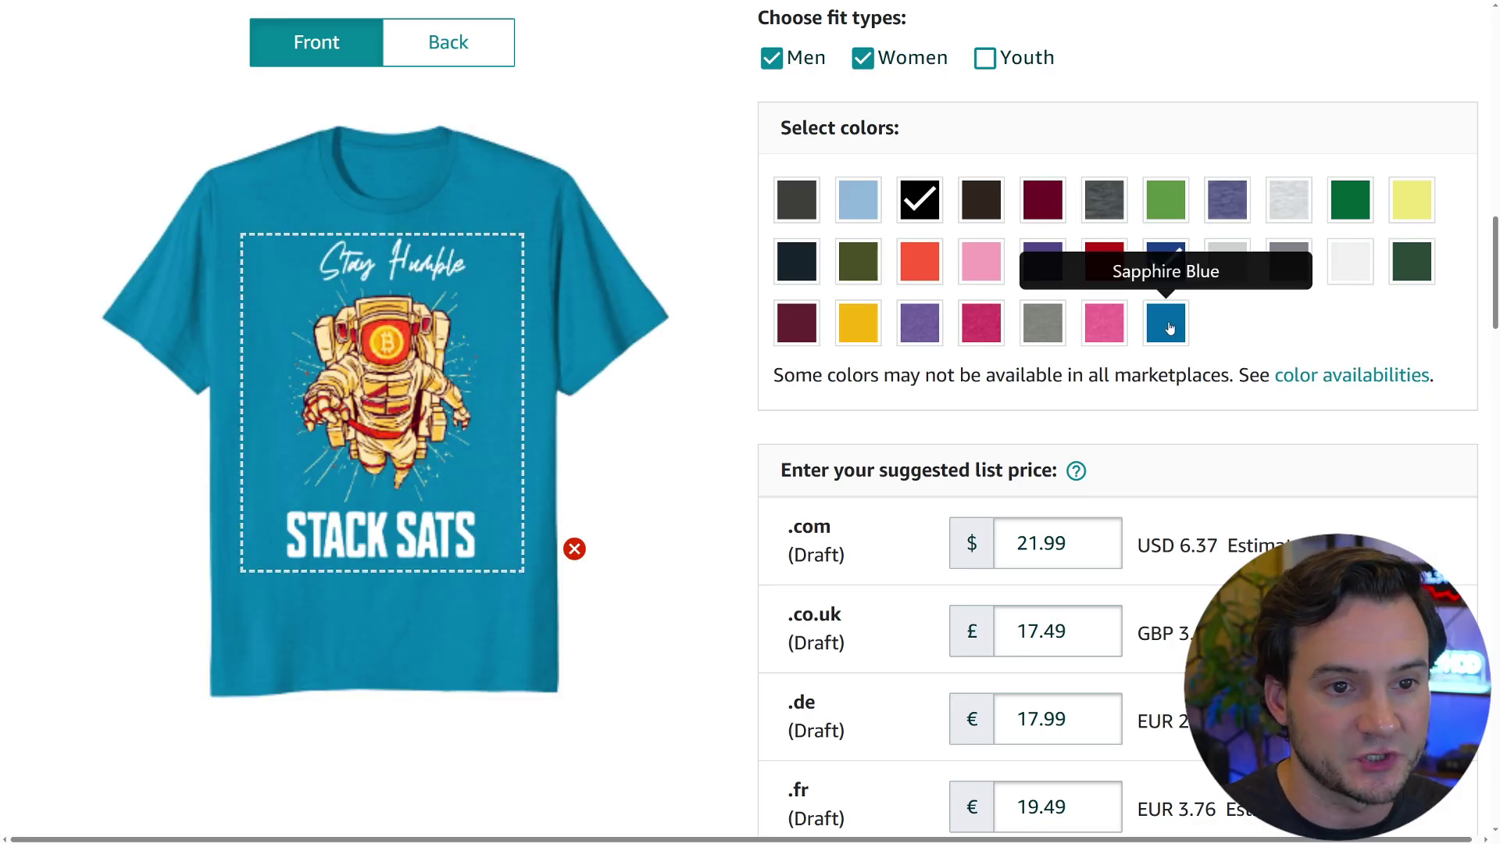
left_click(1170, 328)
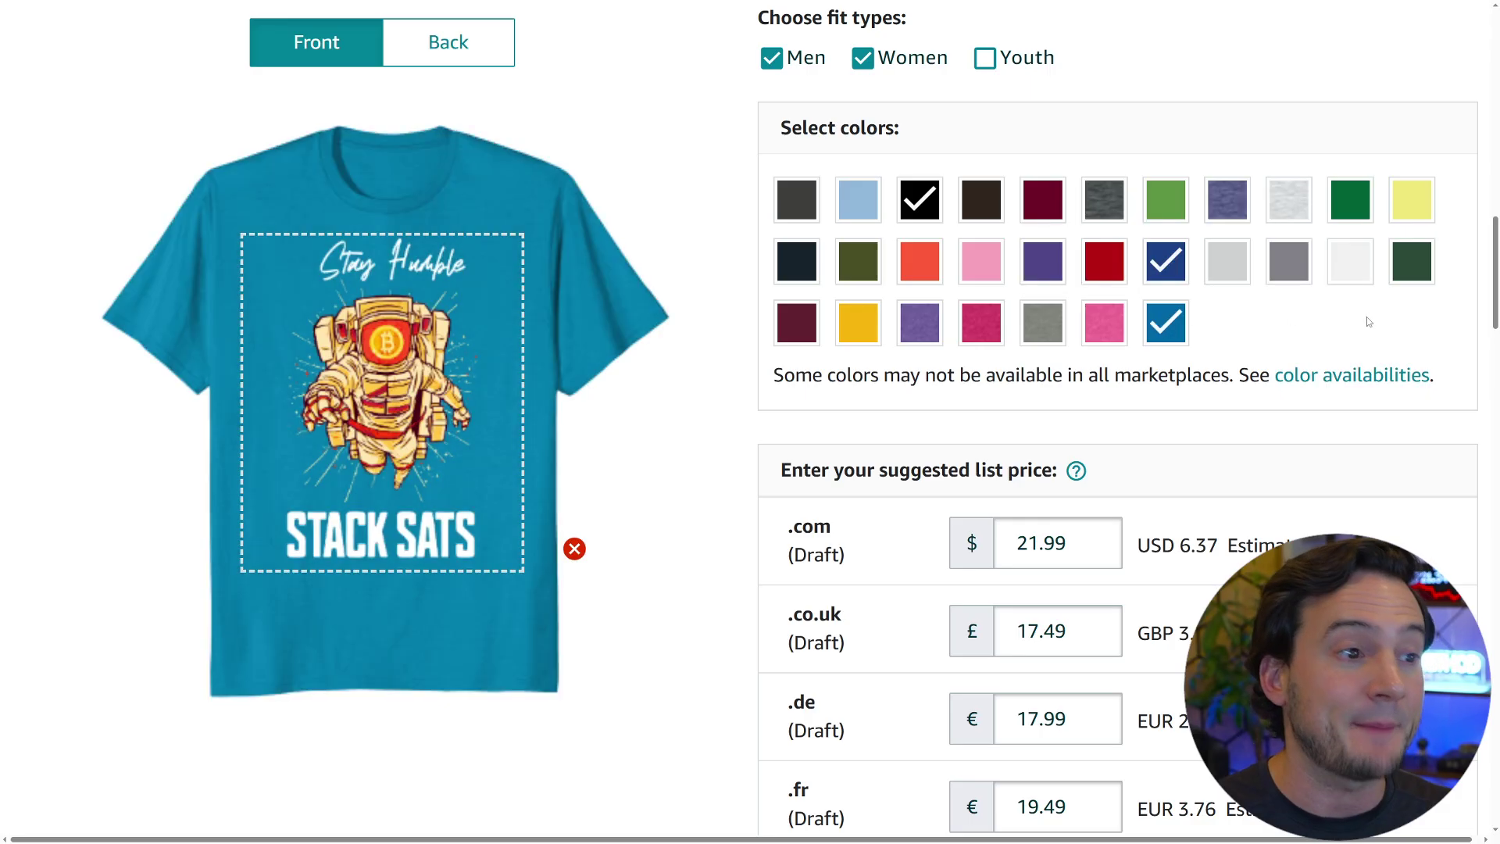